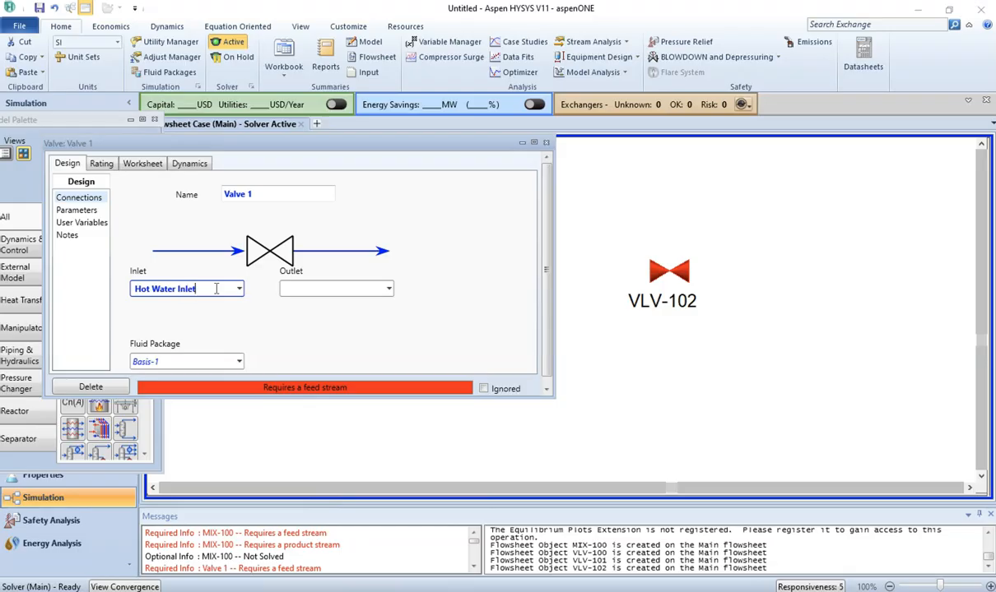
# Step: Name Valve 1's outlet stream 1 and set its pressure drop to 10 kPa
pyautogui.click(288, 289)
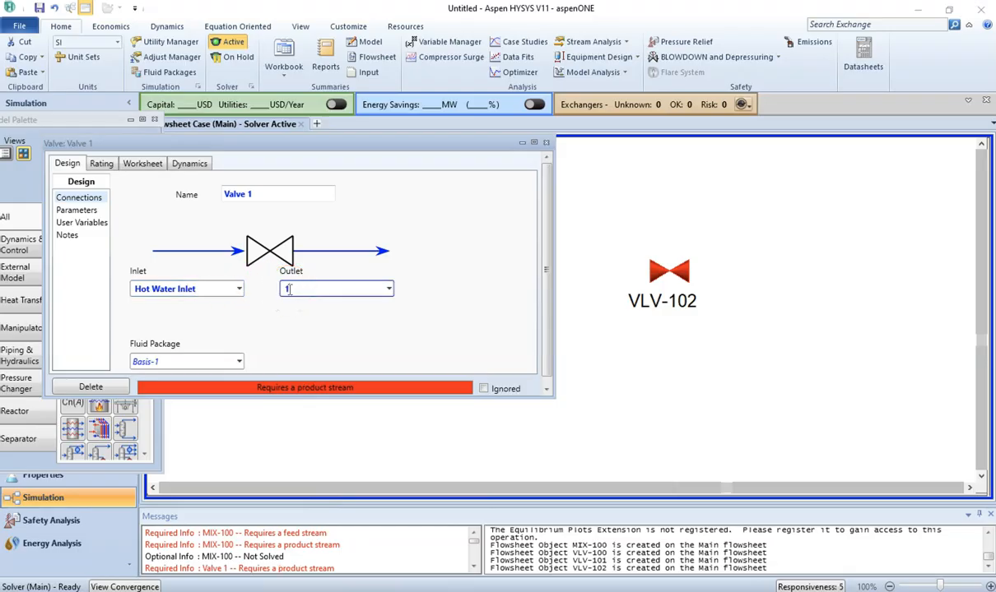
pyautogui.press('Return')
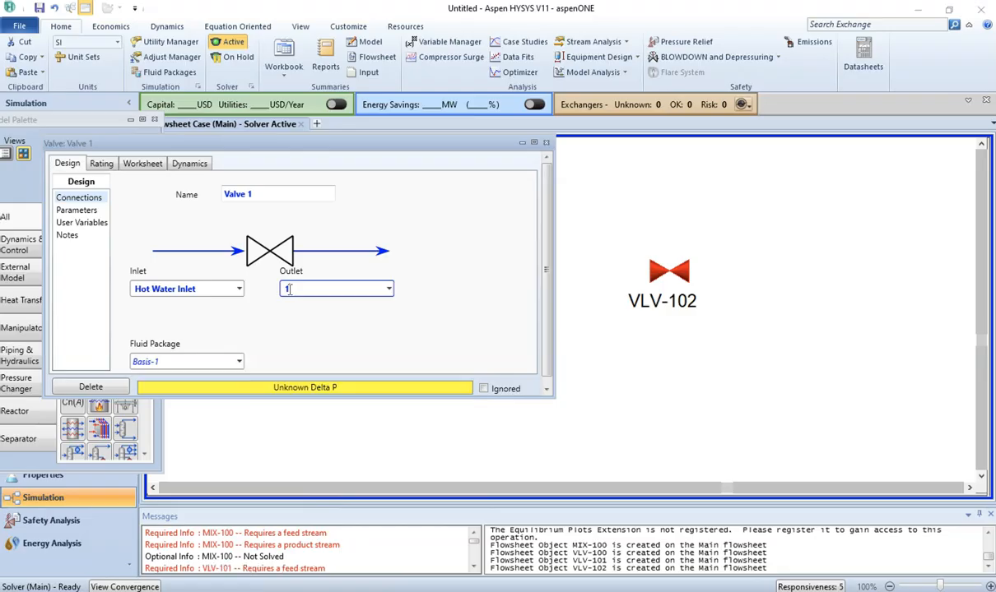
pyautogui.click(76, 210)
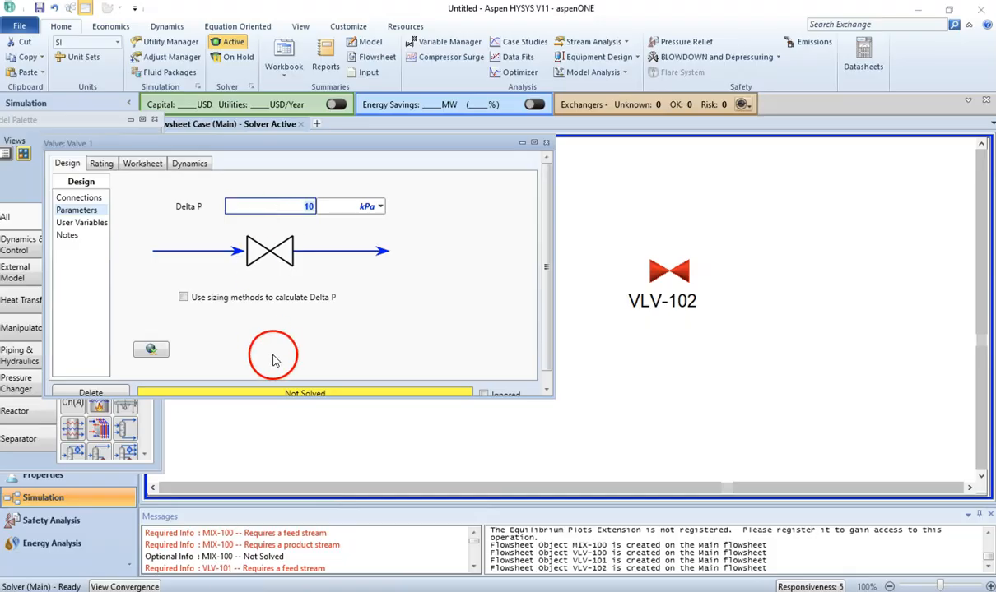
# Step: Switch to the workbook PDF and highlight the sentence 'Consider a 10 kPa pressure drop across each valve.' in red
pyautogui.hotkey('alt', 'Tab')
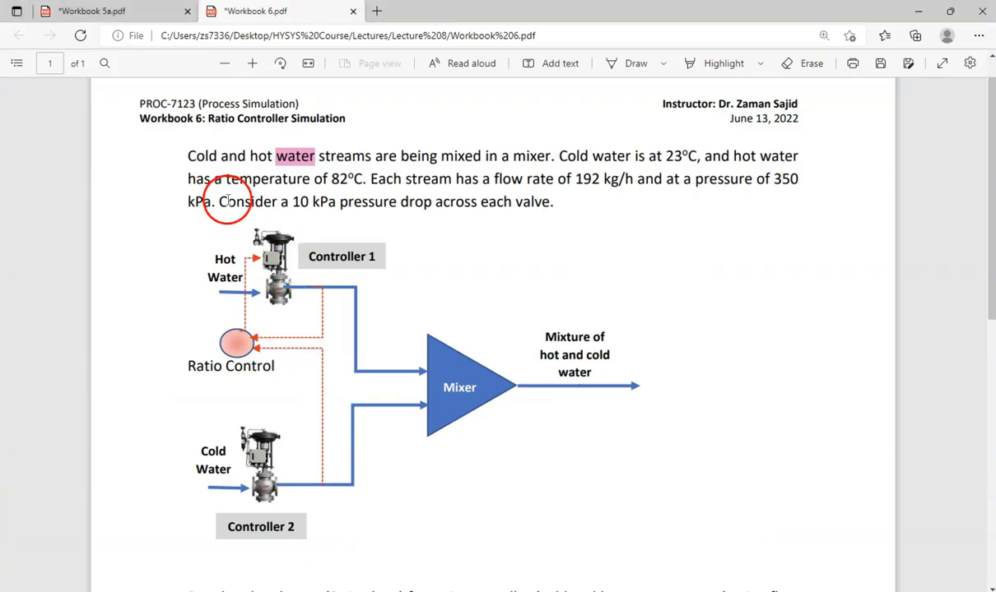
pyautogui.moveTo(220, 202); pyautogui.dragTo(557, 213)
pyautogui.click(581, 189)
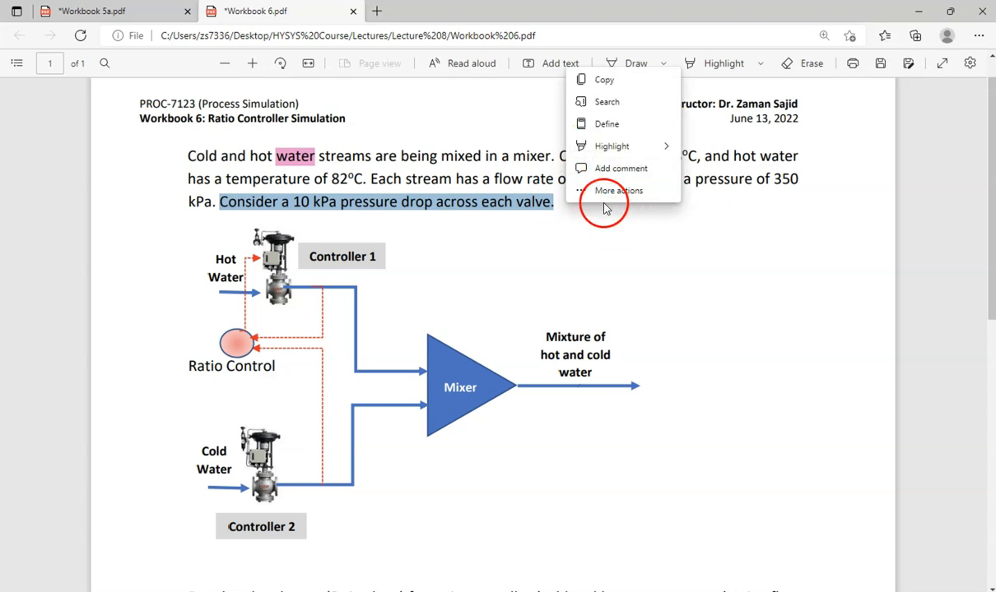
pyautogui.moveTo(665, 148)
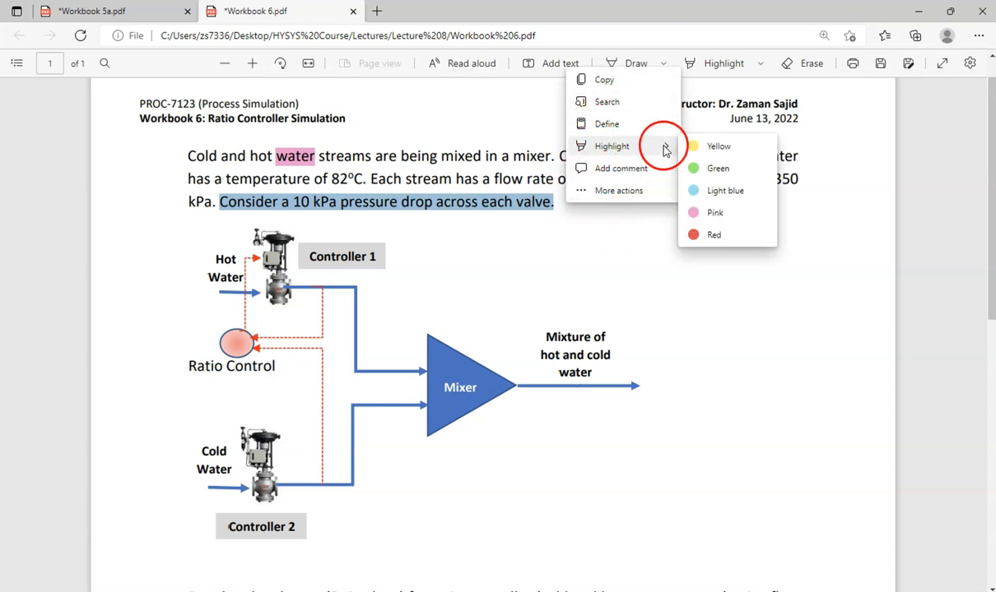
pyautogui.click(713, 235)
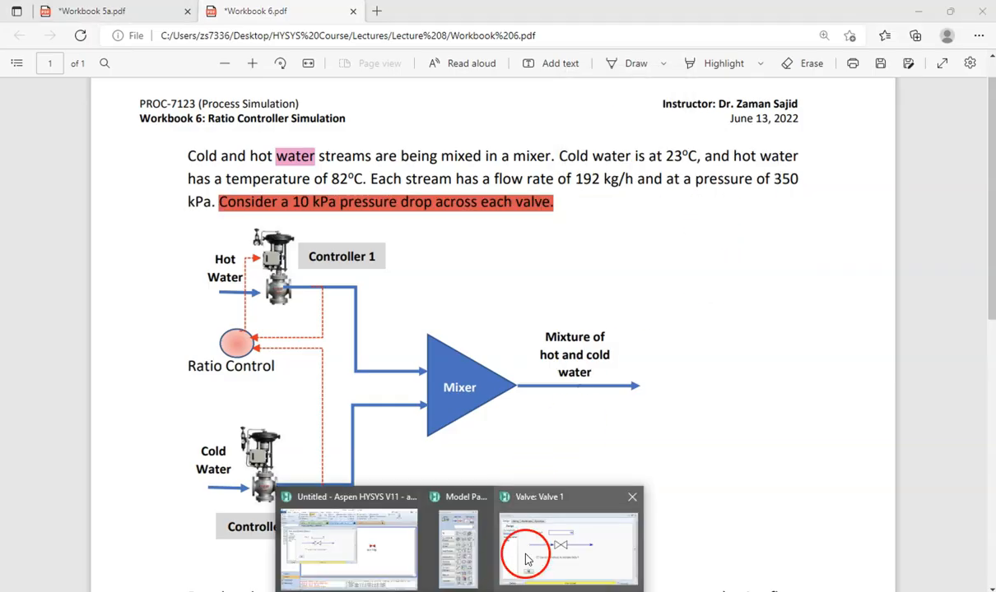
# Step: Switch back to HYSYS and close the Valve 1 property window
pyautogui.click(524, 554)
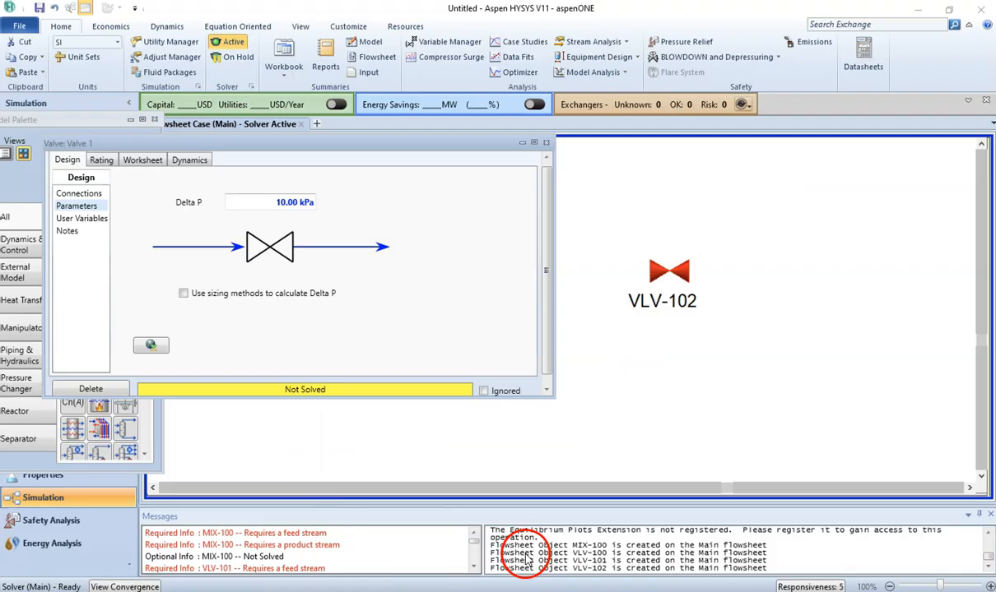
pyautogui.click(545, 143)
pyautogui.click(362, 389)
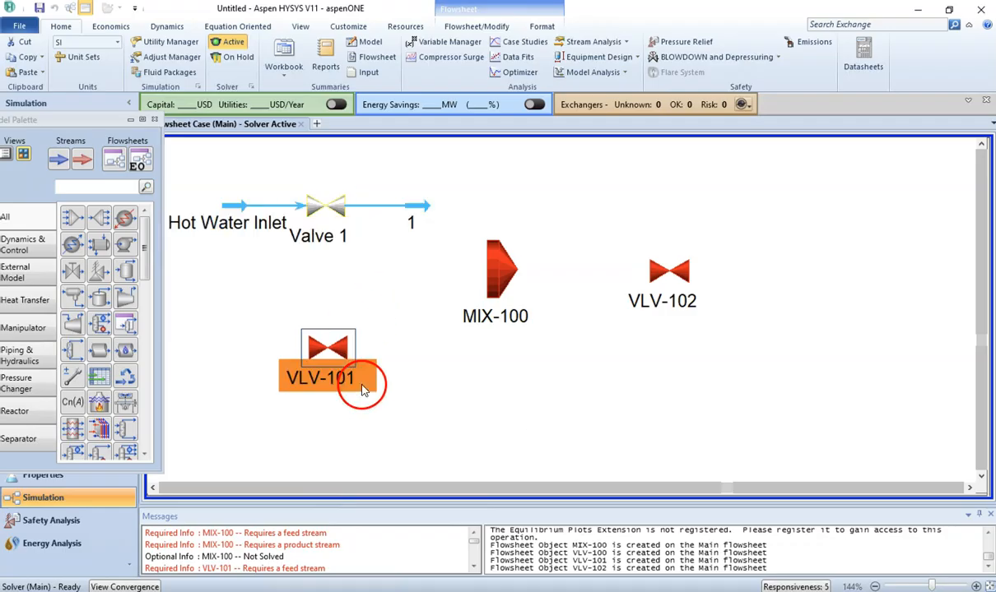
# Step: Open VLV-101, rename it Valve 2, and connect Cold Water Inlet as its inlet
pyautogui.doubleClick(321, 344)
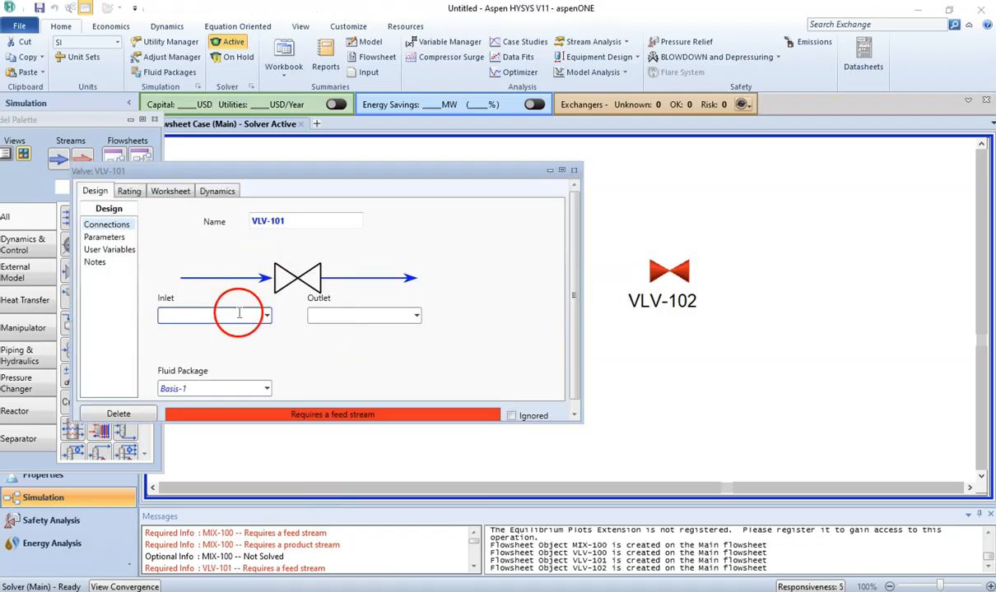
pyautogui.click(282, 221)
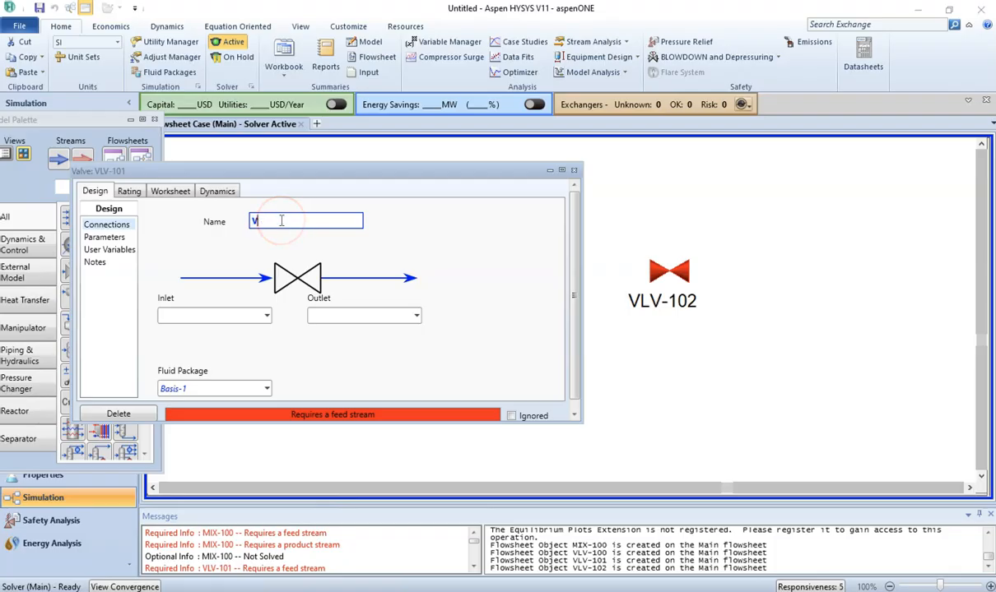
pyautogui.click(200, 314)
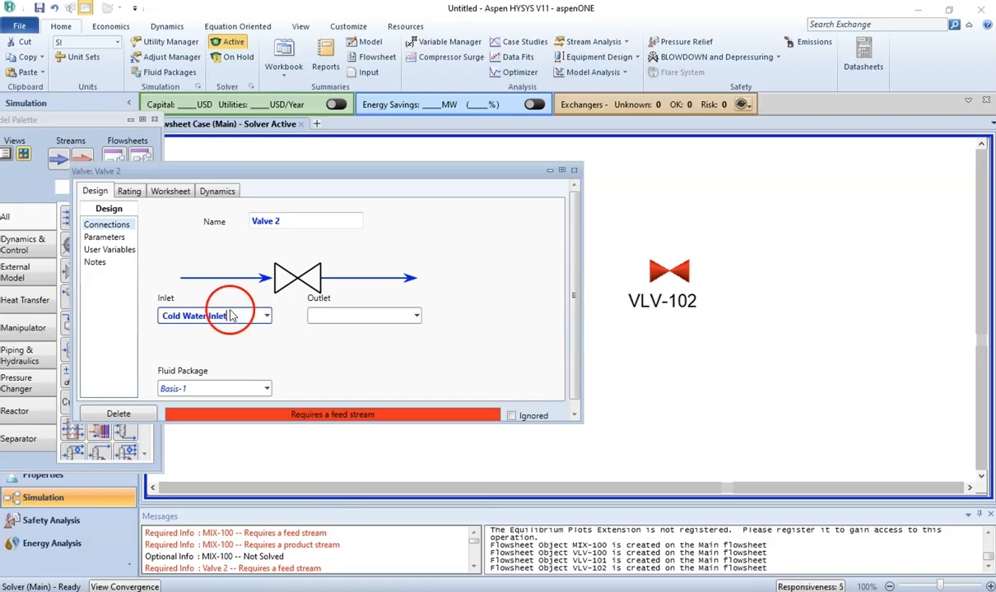
# Step: Name Valve 2's outlet stream 2
pyautogui.click(346, 315)
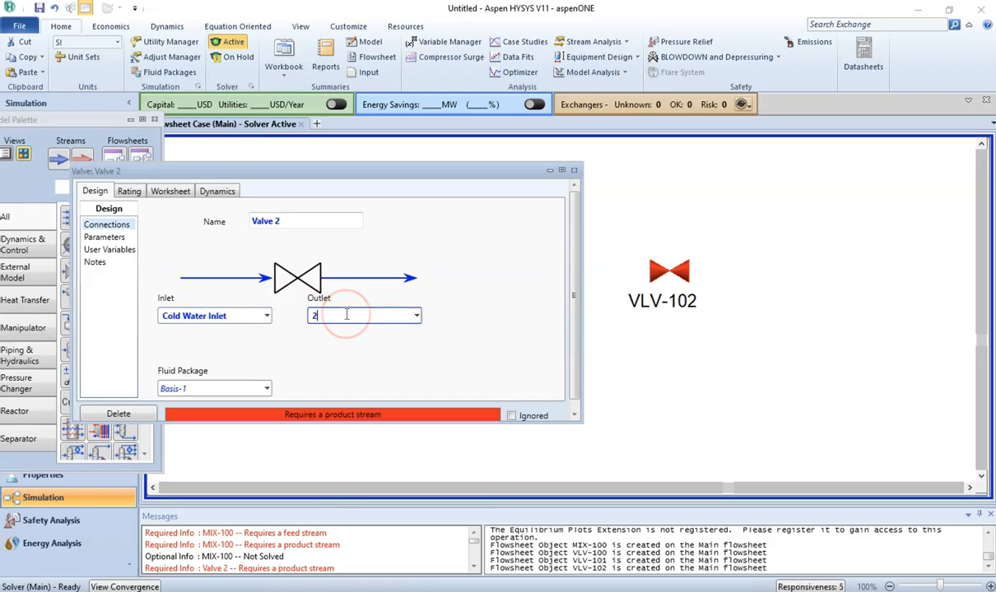
pyautogui.write('2')
pyautogui.press('Return')
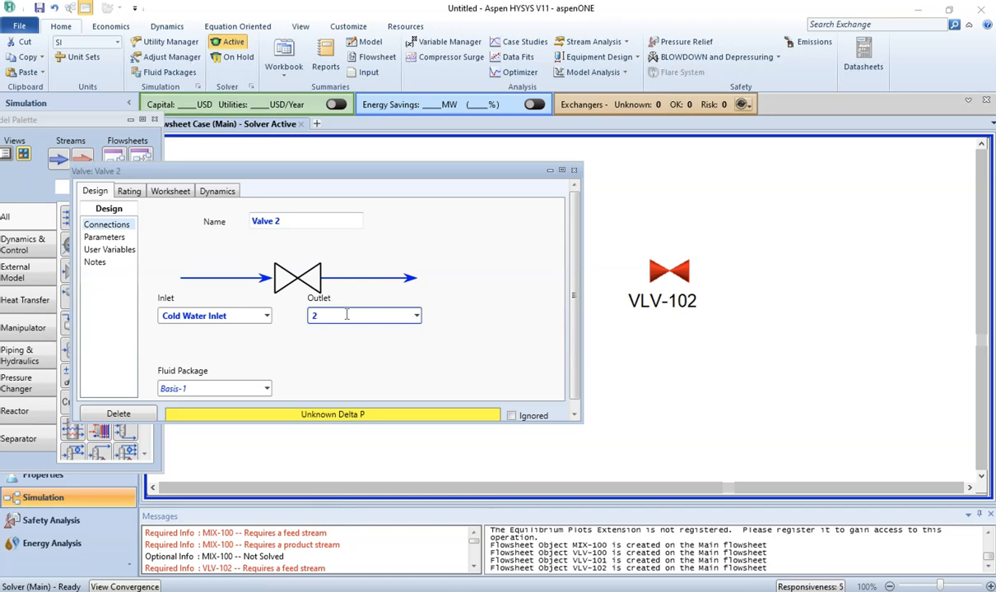
# Step: Set Valve 2's pressure drop to 10 kPa and close its window
pyautogui.click(107, 237)
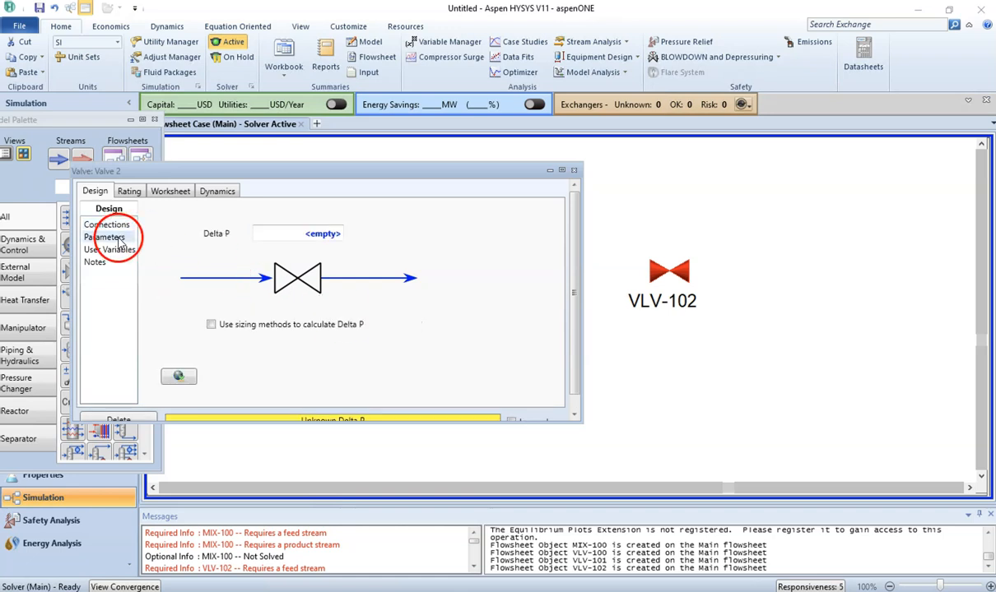
pyautogui.click(306, 236)
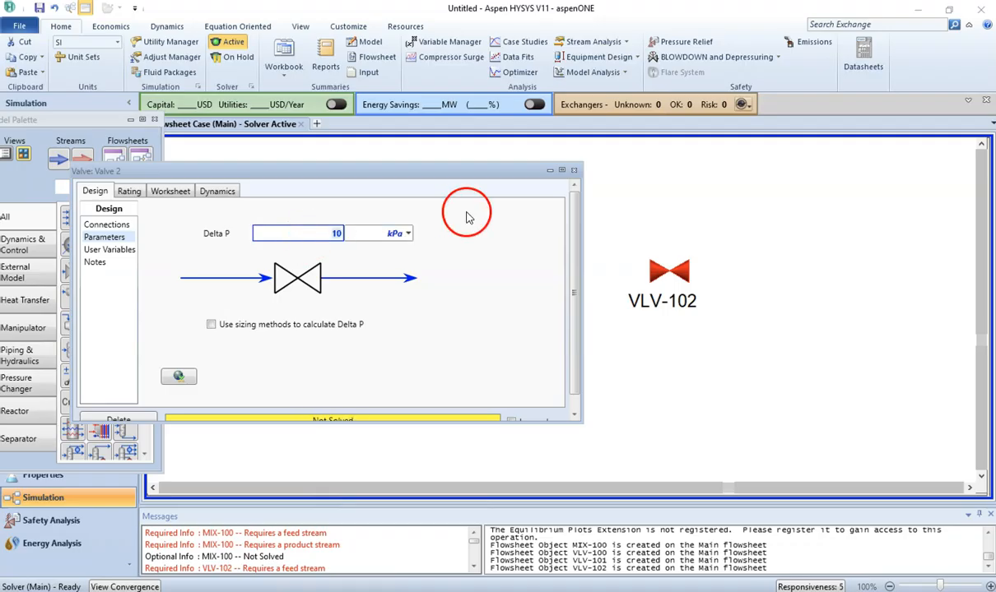
pyautogui.click(574, 171)
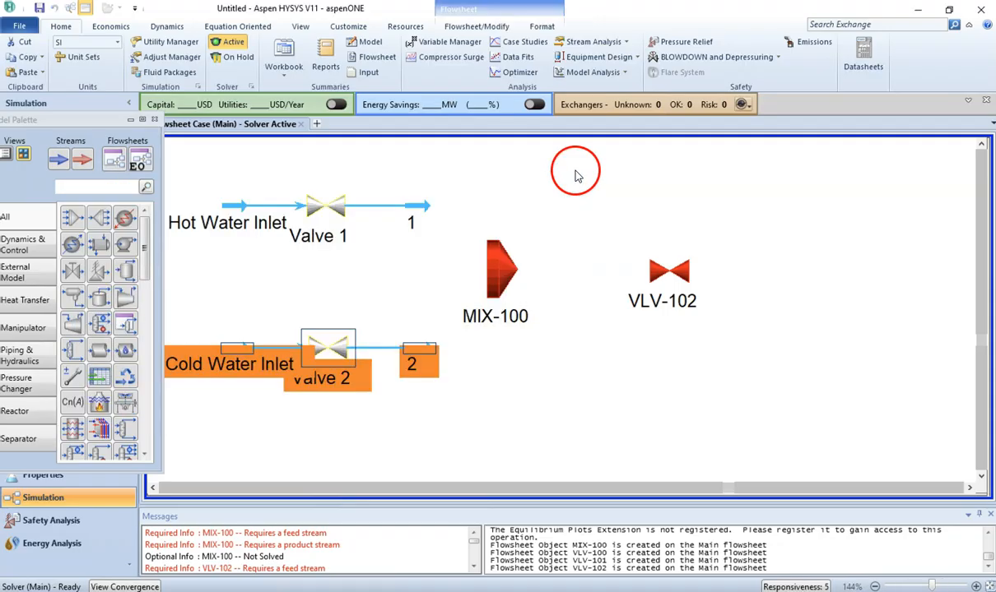
# Step: Open MIX-100 and add streams 1 and 2 as its inlets
pyautogui.click(554, 283)
pyautogui.doubleClick(504, 272)
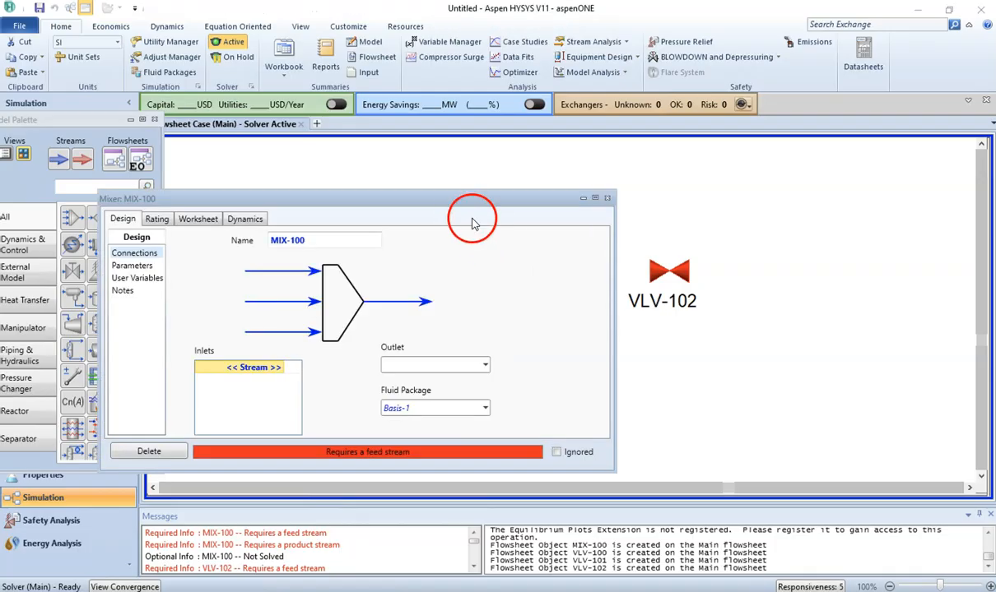
pyautogui.moveTo(499, 206); pyautogui.dragTo(878, 172)
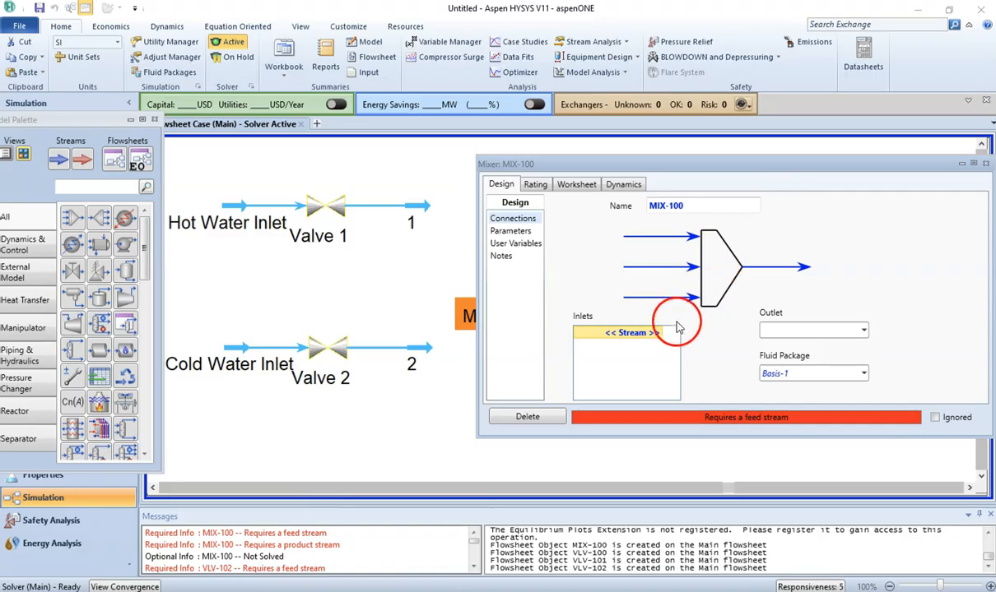
pyautogui.click(647, 334)
pyautogui.click(641, 351)
pyautogui.click(658, 346)
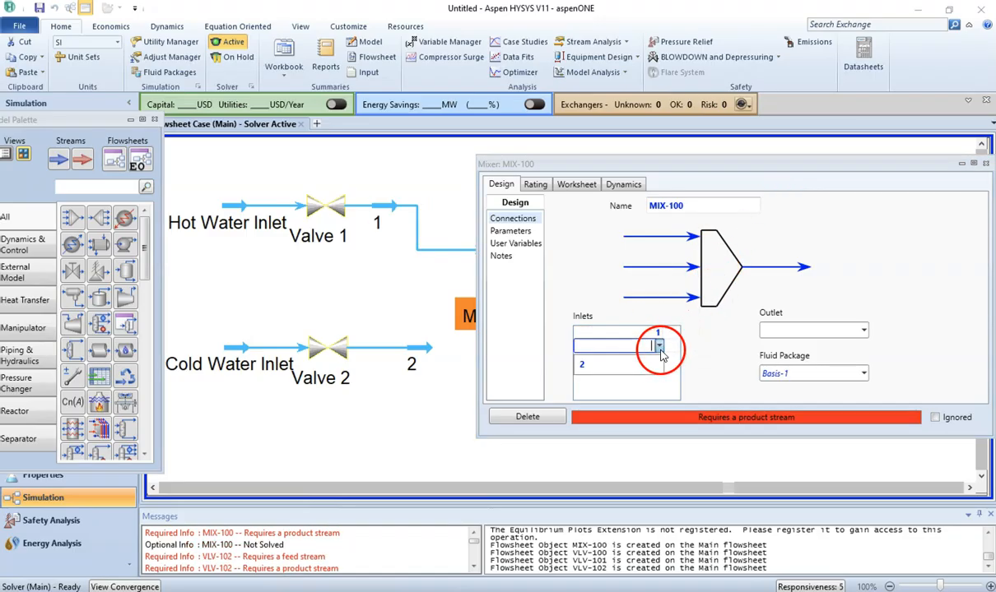
pyautogui.click(627, 366)
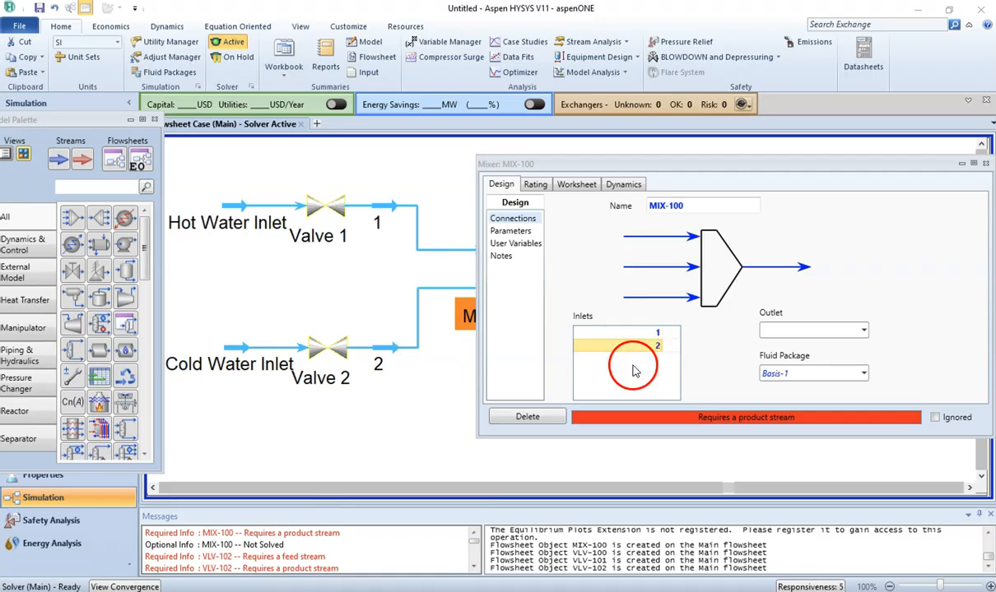
# Step: Set the mixer's outlet to a new stream 3 and close the mixer window
pyautogui.click(777, 329)
pyautogui.write('3')
pyautogui.press('Return')
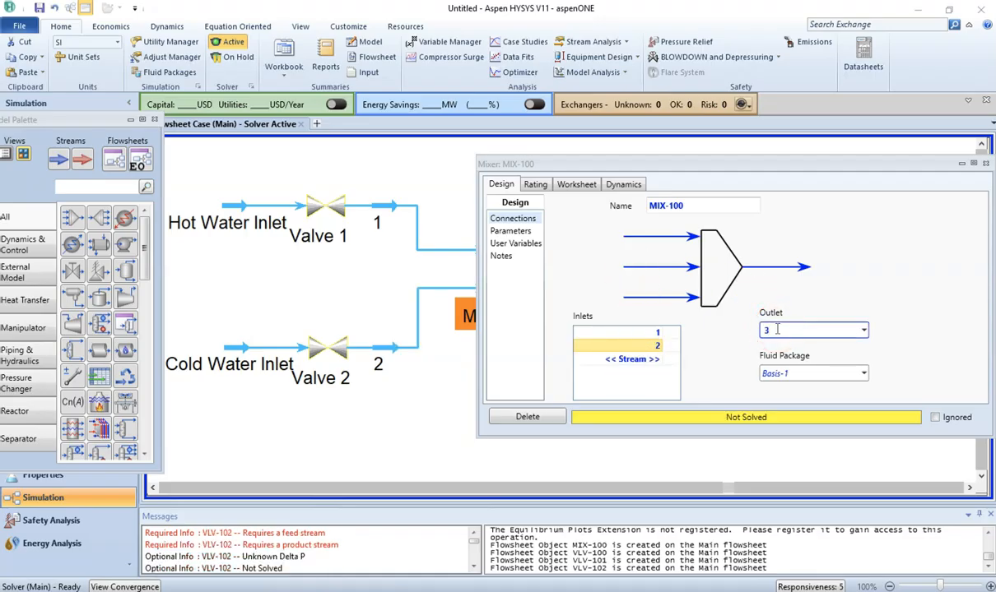
pyautogui.click(985, 165)
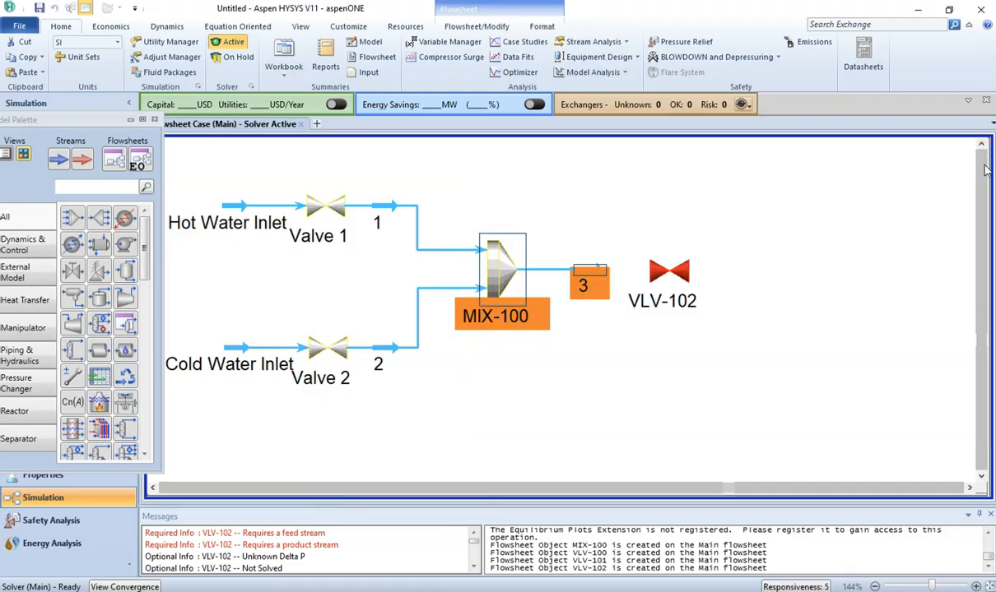
# Step: Open VLV-102, rename it Valve 3, and connect stream 3 as its inlet
pyautogui.doubleClick(671, 273)
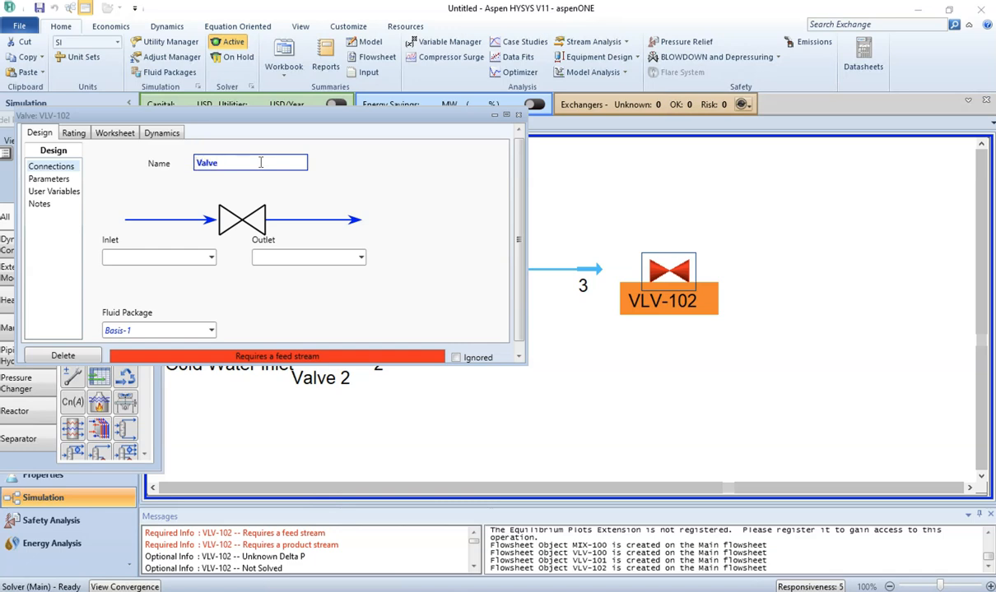
pyautogui.write('Valve 3')
pyautogui.click(210, 258)
pyautogui.click(191, 279)
# Step: Name Valve 3's outlet stream Mixture of Hot and Cold Water
pyautogui.click(268, 258)
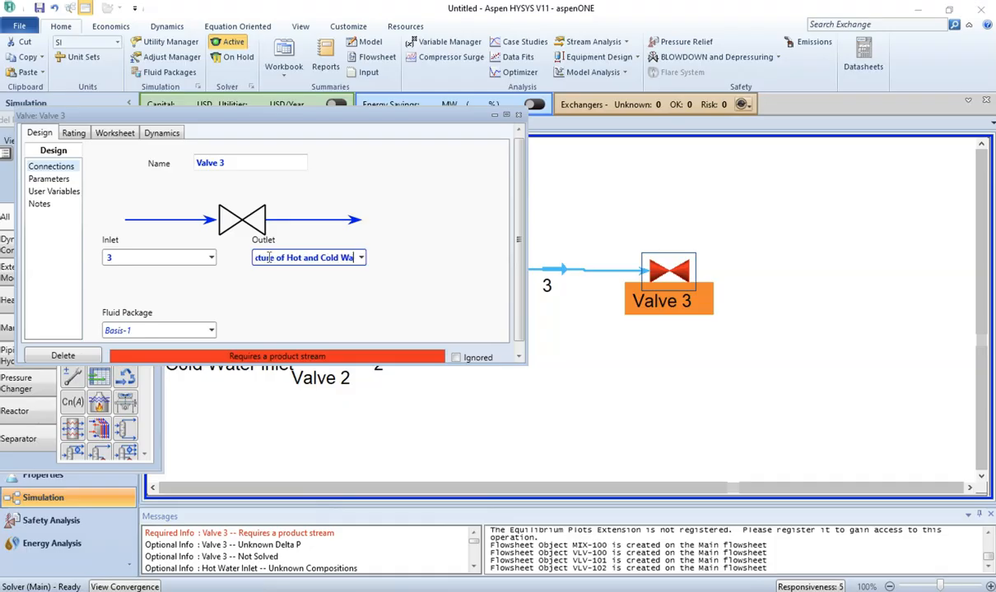
pyautogui.write('r')
pyautogui.press('Return')
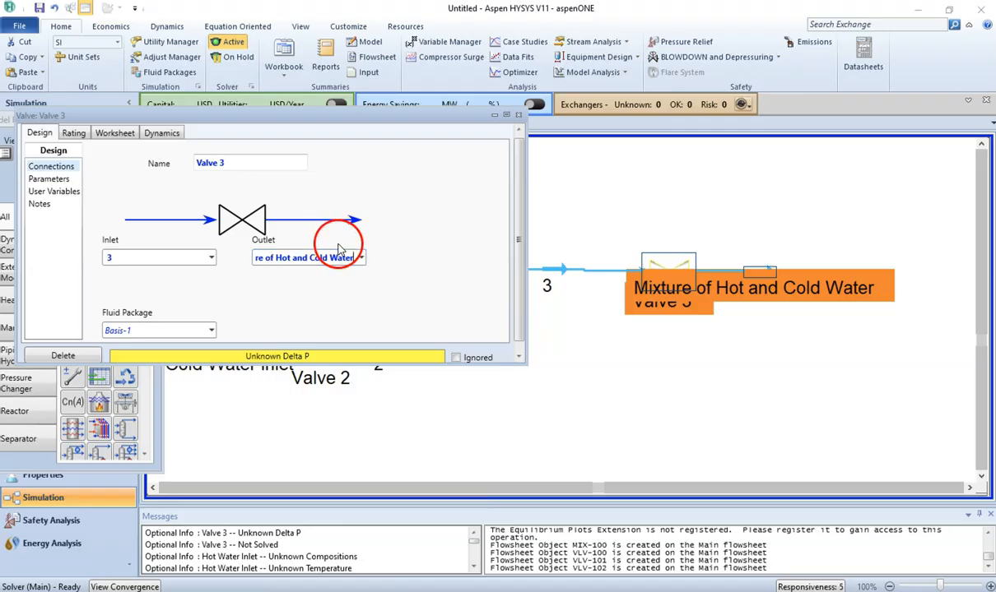
# Step: Set Valve 3's pressure drop to 10 kPa and close its window
pyautogui.click(50, 179)
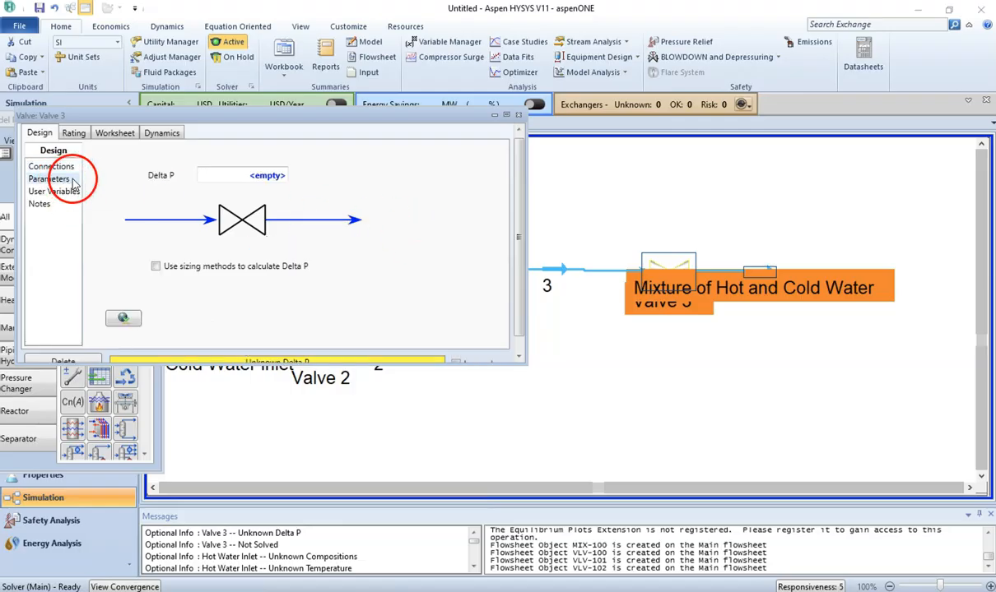
pyautogui.click(237, 181)
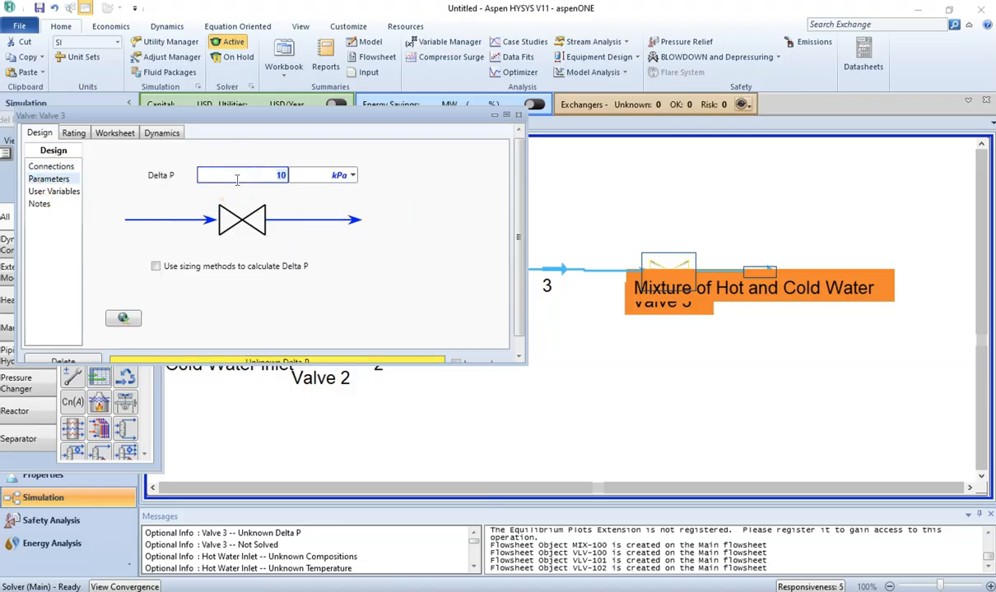
pyautogui.press('Return')
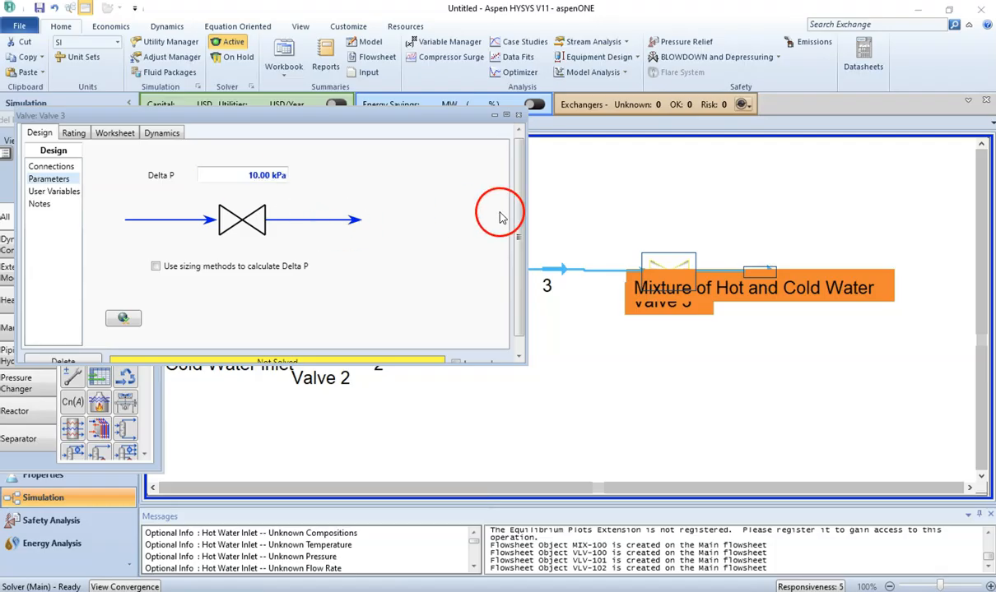
pyautogui.click(518, 117)
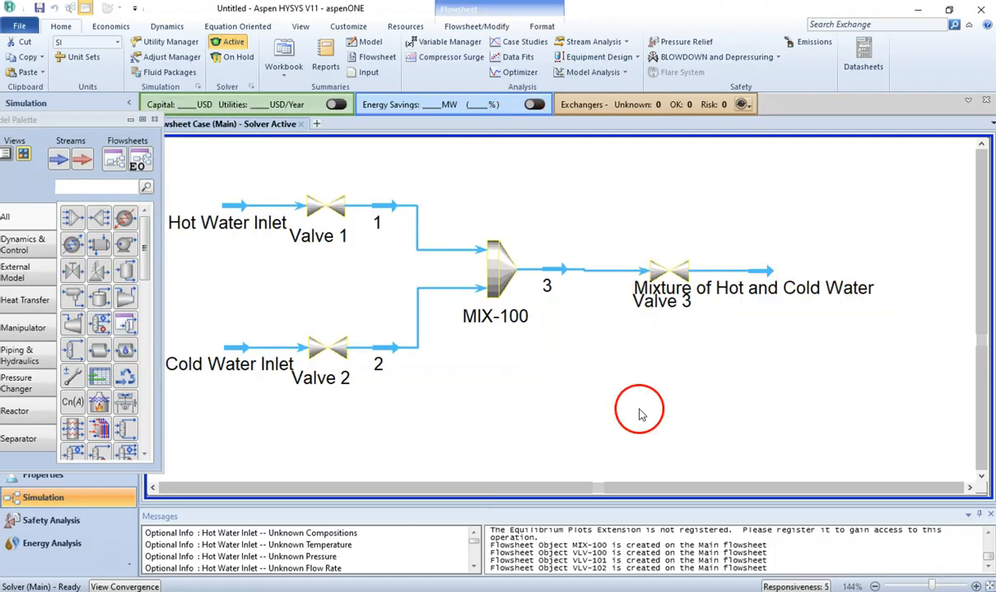
# Step: Move the Mixture of Hot and Cold Water stream so its label clears Valve 3
pyautogui.moveTo(750, 288); pyautogui.dragTo(800, 290)
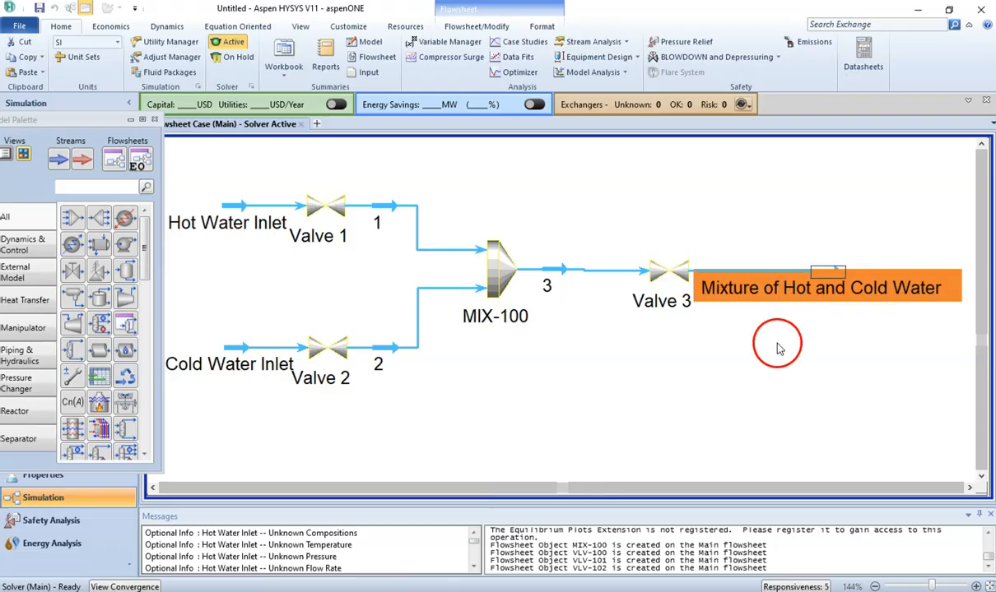
pyautogui.click(780, 349)
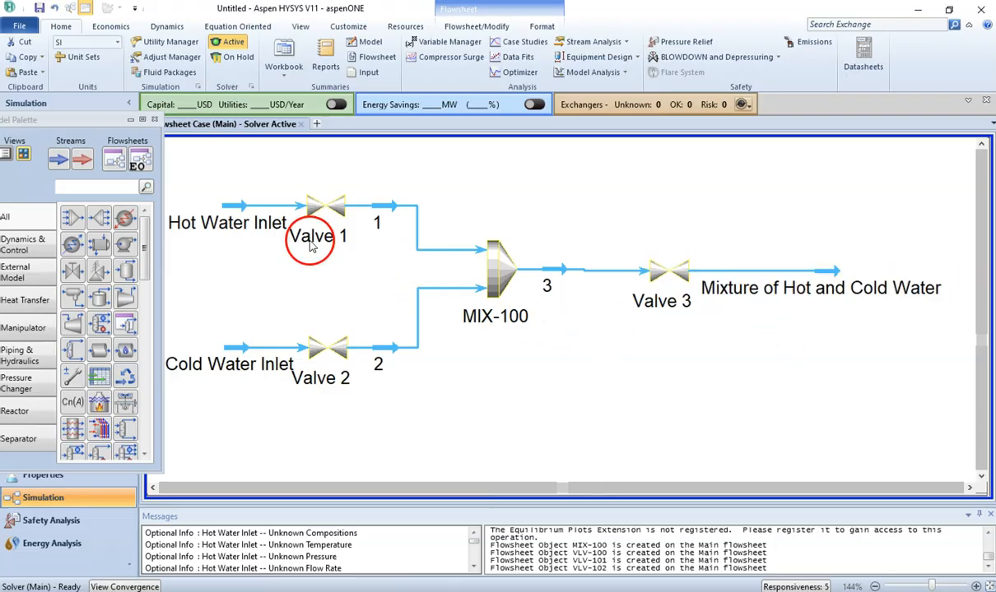
# Step: Open Valve 1 to check its connections and close it again
pyautogui.click(326, 220)
pyautogui.doubleClick(325, 219)
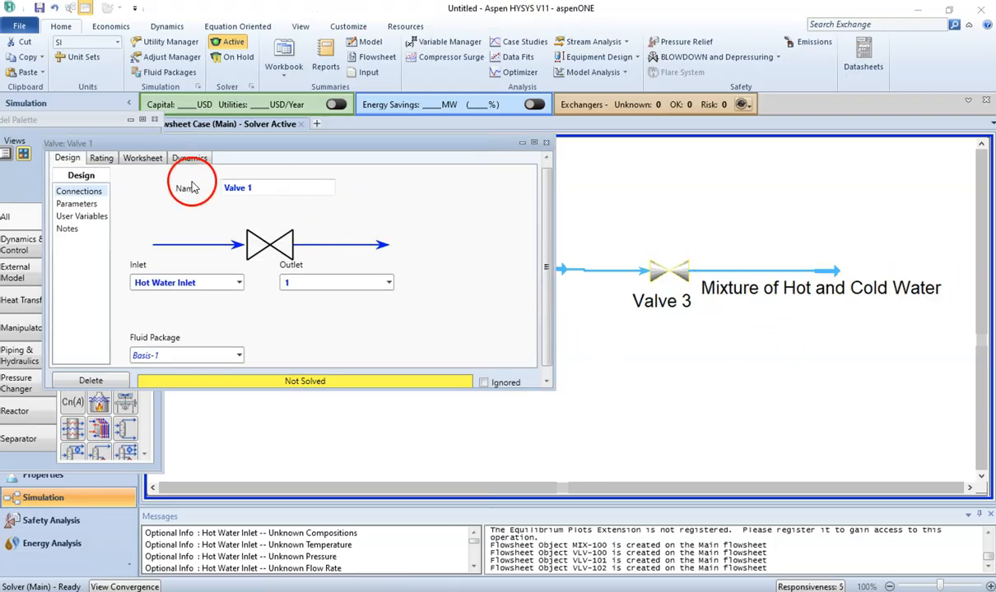
pyautogui.click(546, 142)
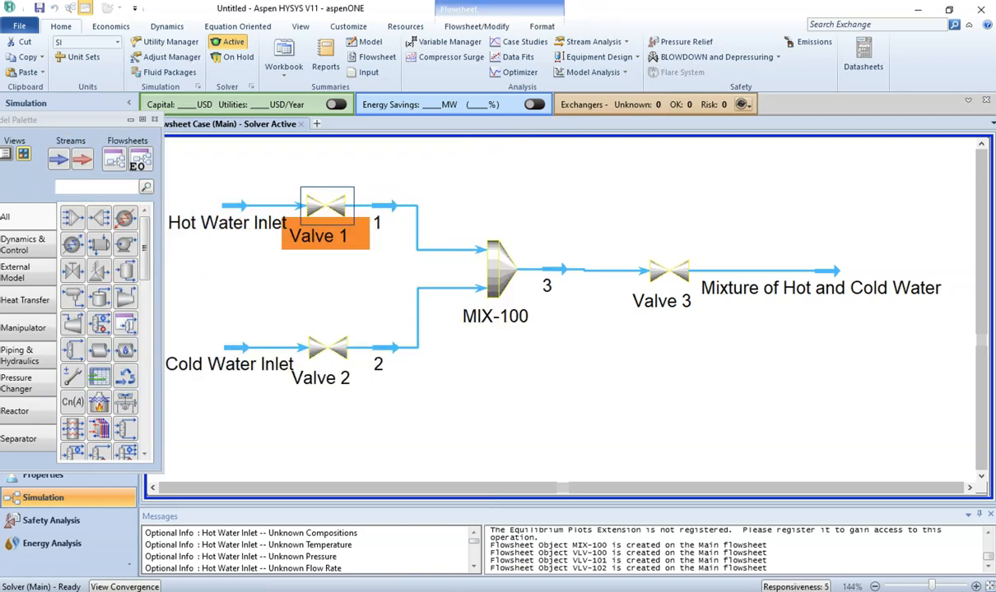
# Step: In the workbook PDF, highlight the hot water specifications and pressure conditions sentence in pink
pyautogui.hotkey('alt', 'Tab')
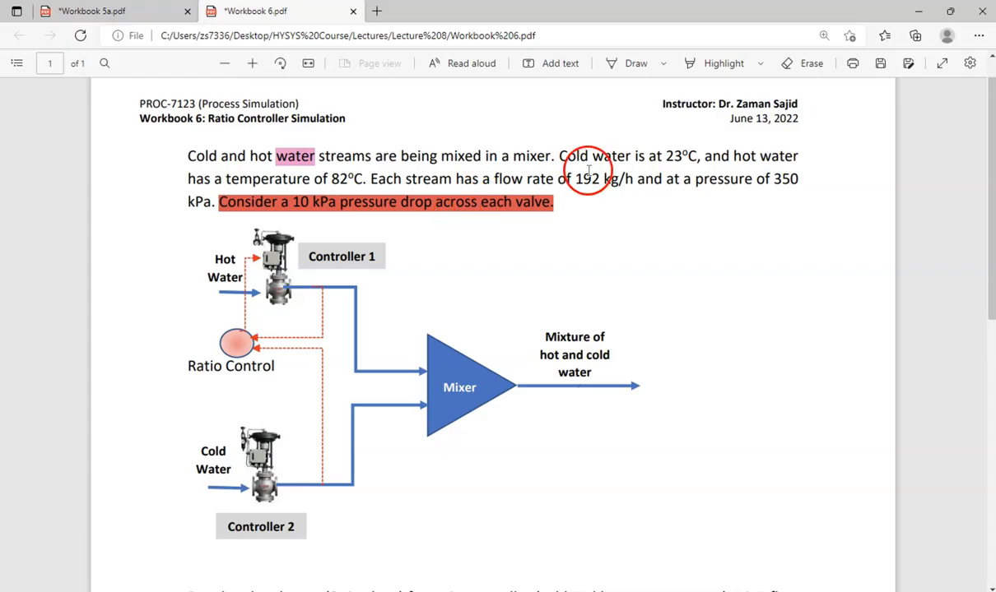
pyautogui.moveTo(730, 158); pyautogui.dragTo(216, 202)
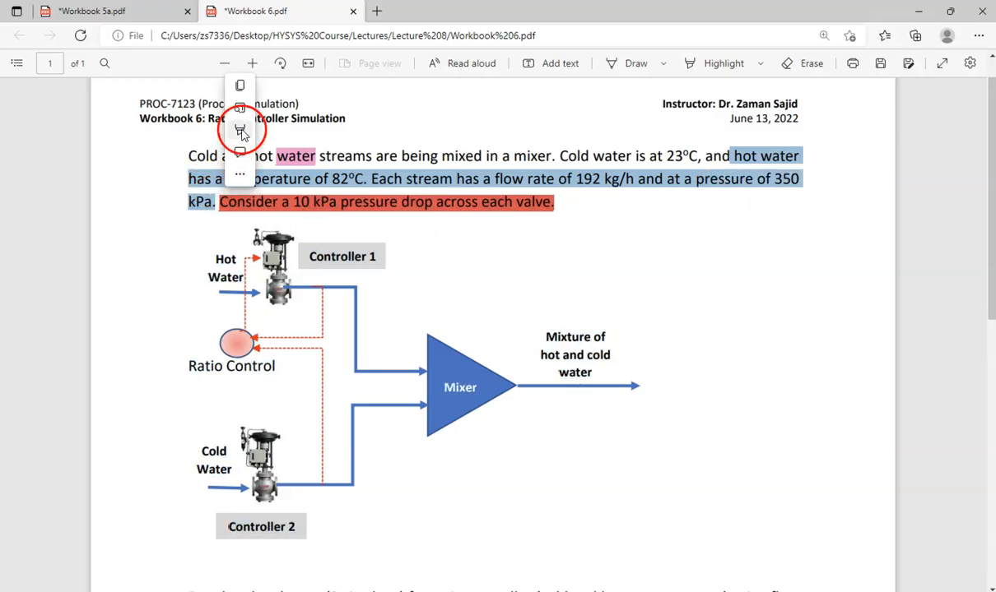
pyautogui.moveTo(242, 132)
pyautogui.click(359, 196)
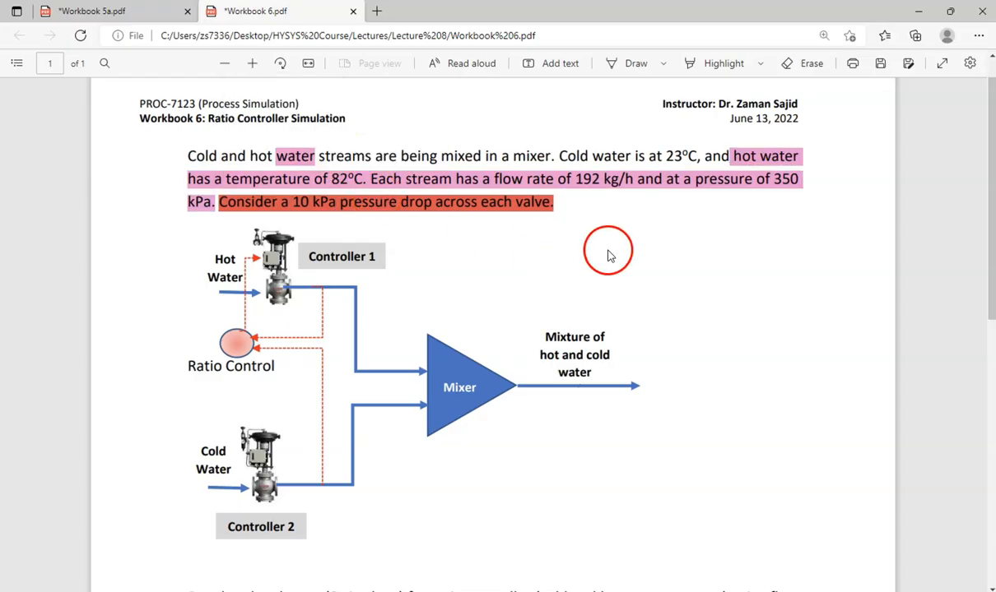
# Step: Open the Hot Water Inlet stream and set its temperature to 82 °C, pressure to 350 kPa and mass flow to 192 kg/h
pyautogui.moveTo(467, 576)
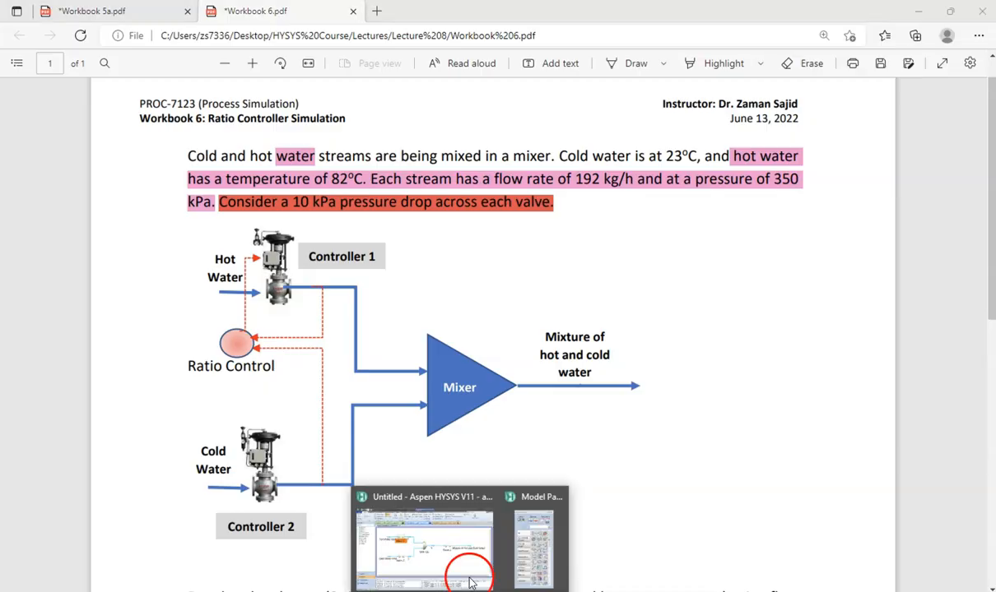
pyautogui.click(429, 521)
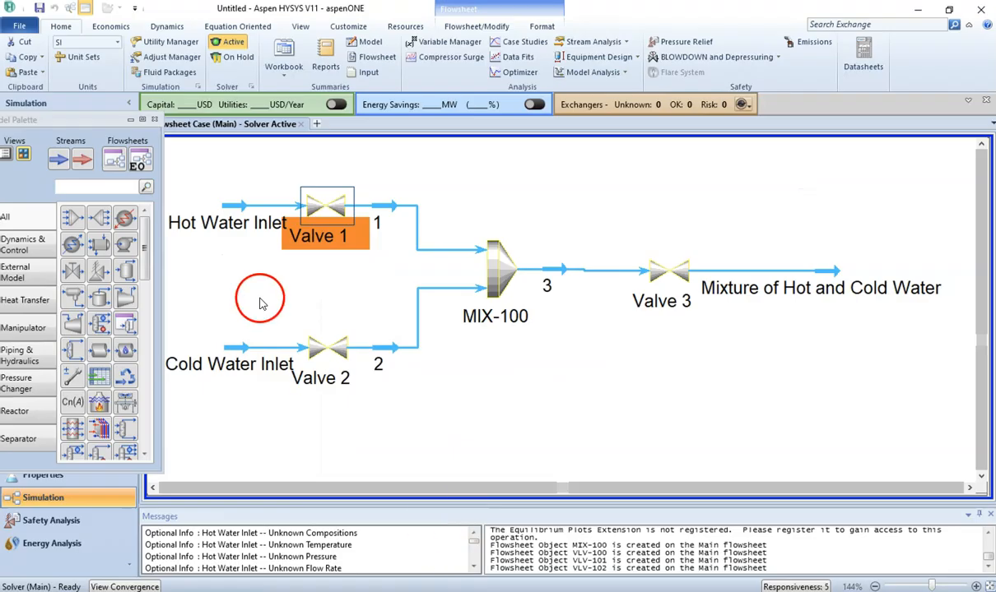
pyautogui.doubleClick(224, 210)
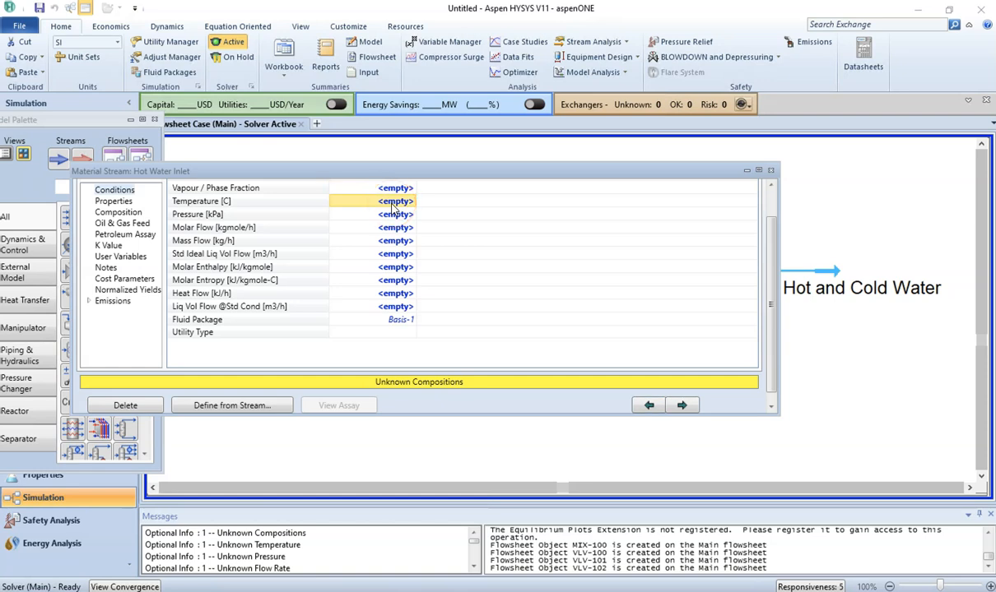
pyautogui.write('82')
pyautogui.press('Return')
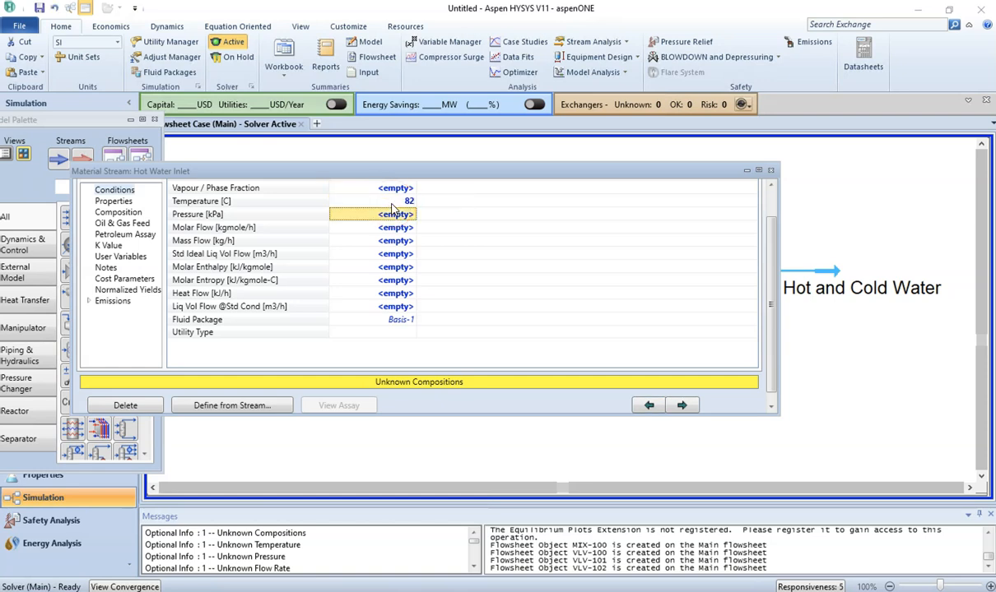
pyautogui.write('3')
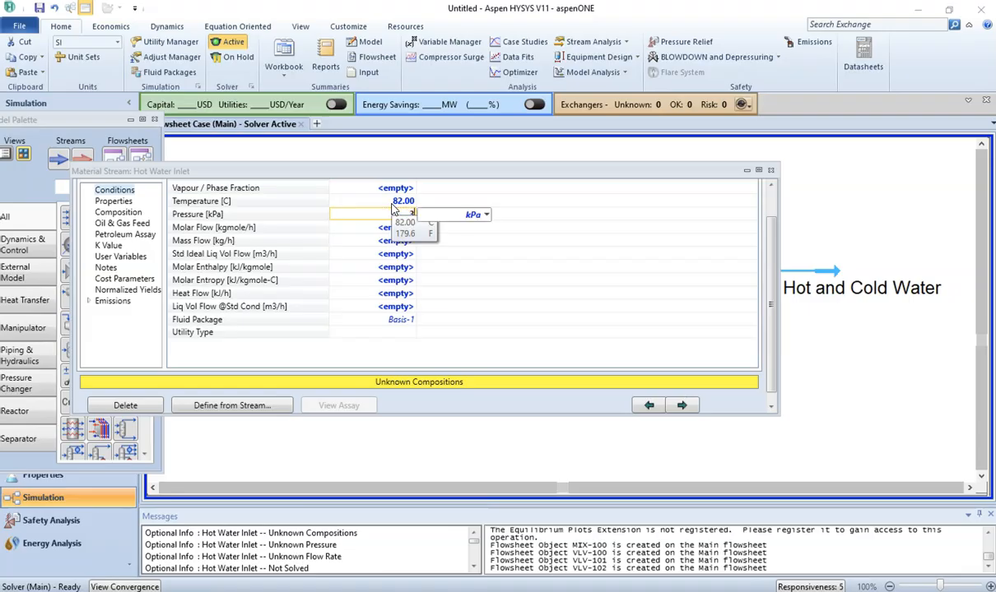
pyautogui.write('50')
pyautogui.click(354, 229)
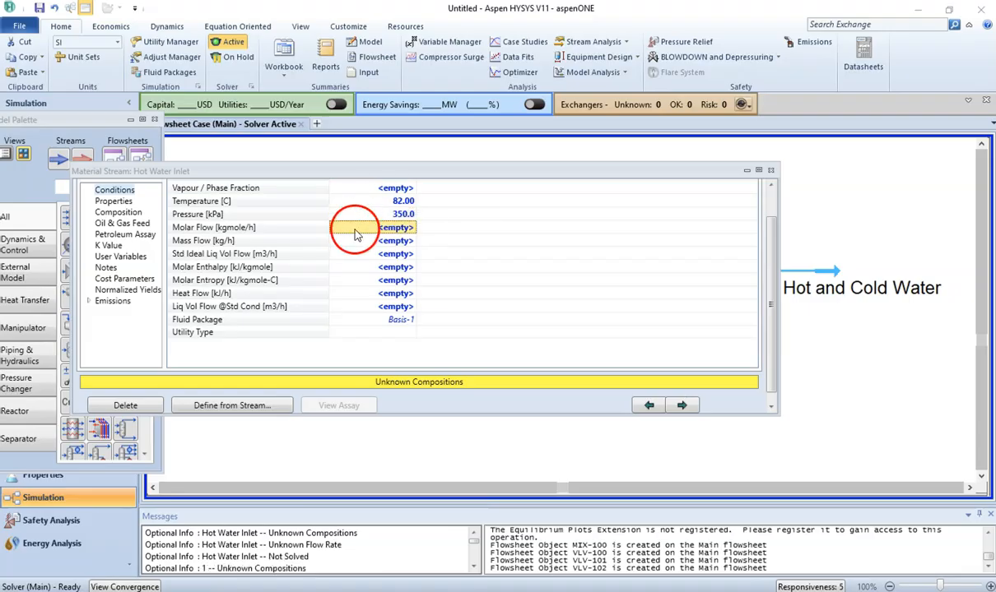
pyautogui.click(374, 244)
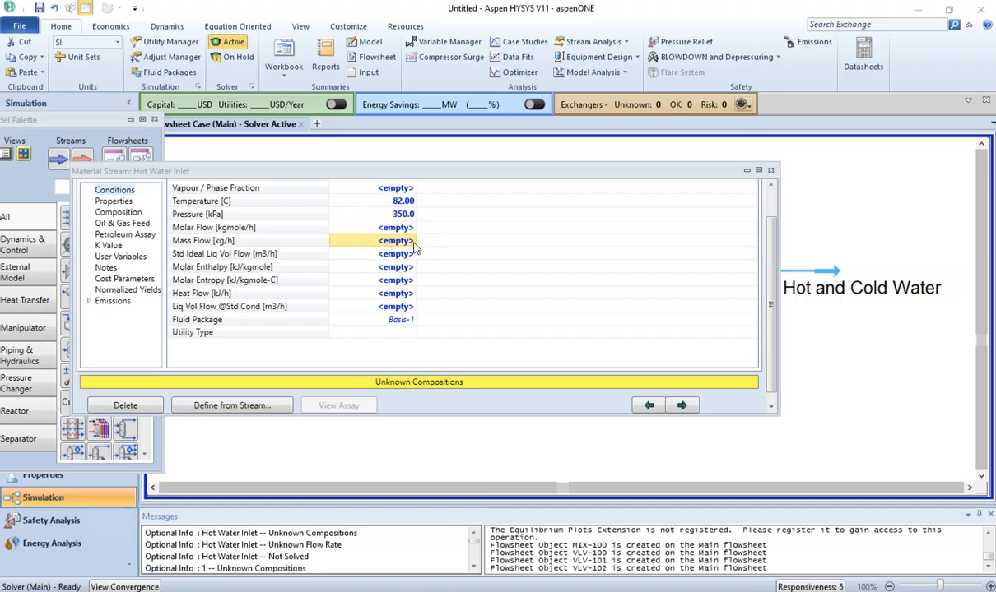
pyautogui.write('192')
pyautogui.press('Return')
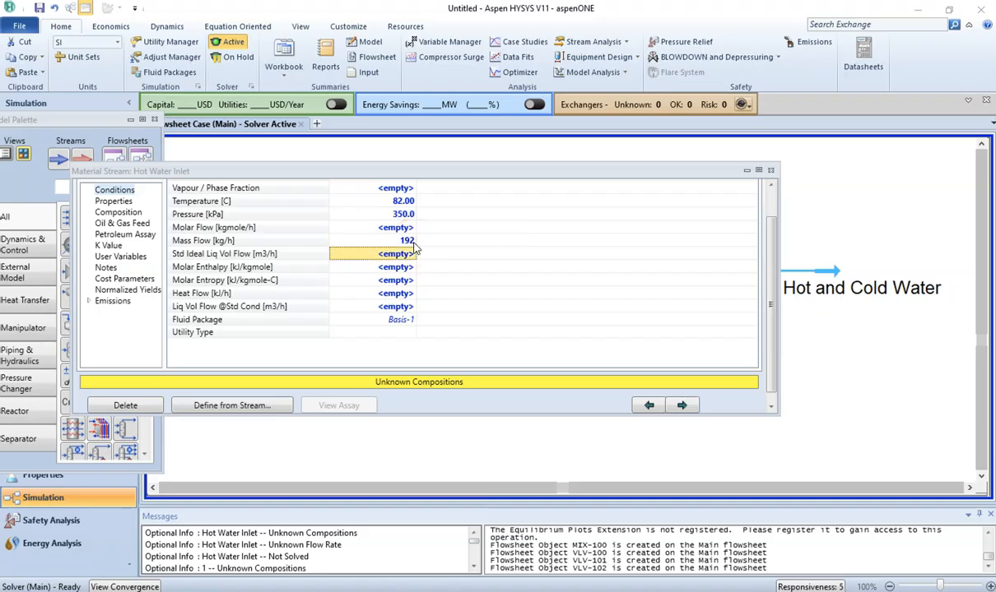
# Step: Set the Hot Water Inlet composition to an H2O mole fraction of 1 and close the stream window
pyautogui.click(117, 213)
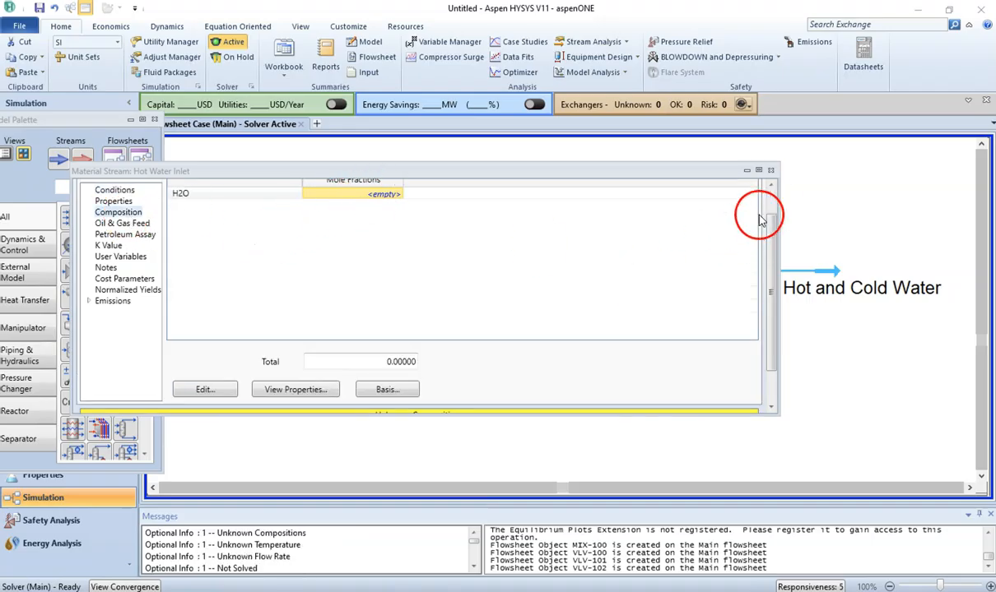
pyautogui.scroll(1, 770, 205)
pyautogui.click(391, 231)
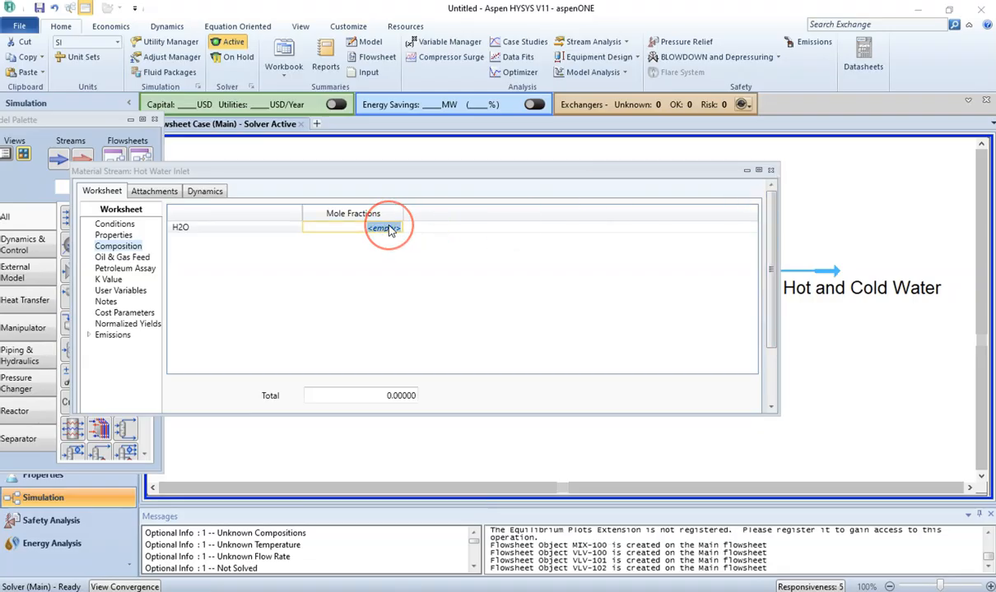
pyautogui.write('1')
pyautogui.press('Return')
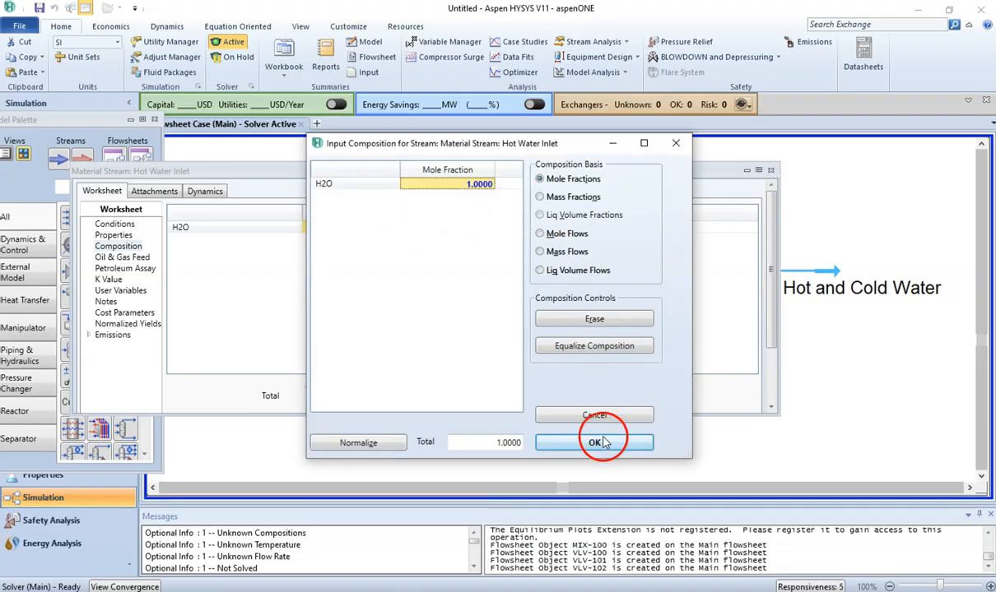
pyautogui.click(600, 383)
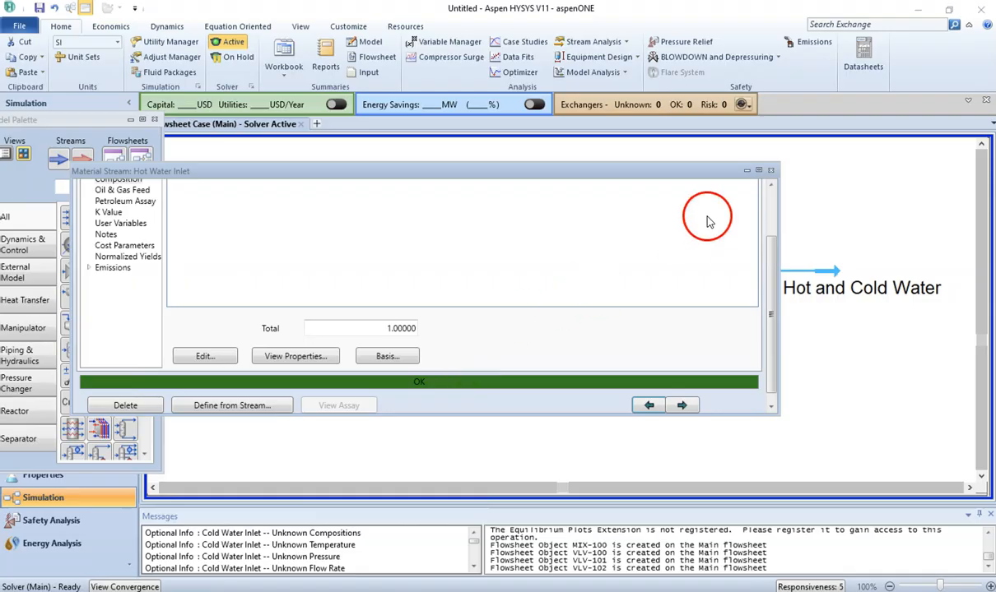
pyautogui.click(770, 171)
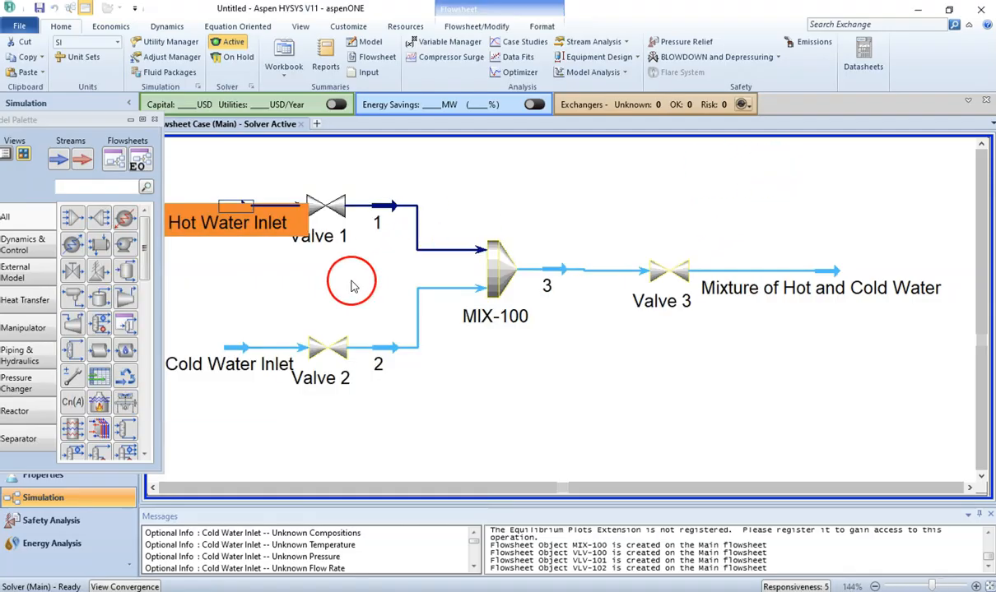
# Step: Open the Cold Water Inlet stream, and in the workbook PDF highlight the cold water temperature sentence in light blue
pyautogui.click(231, 362)
pyautogui.doubleClick(231, 360)
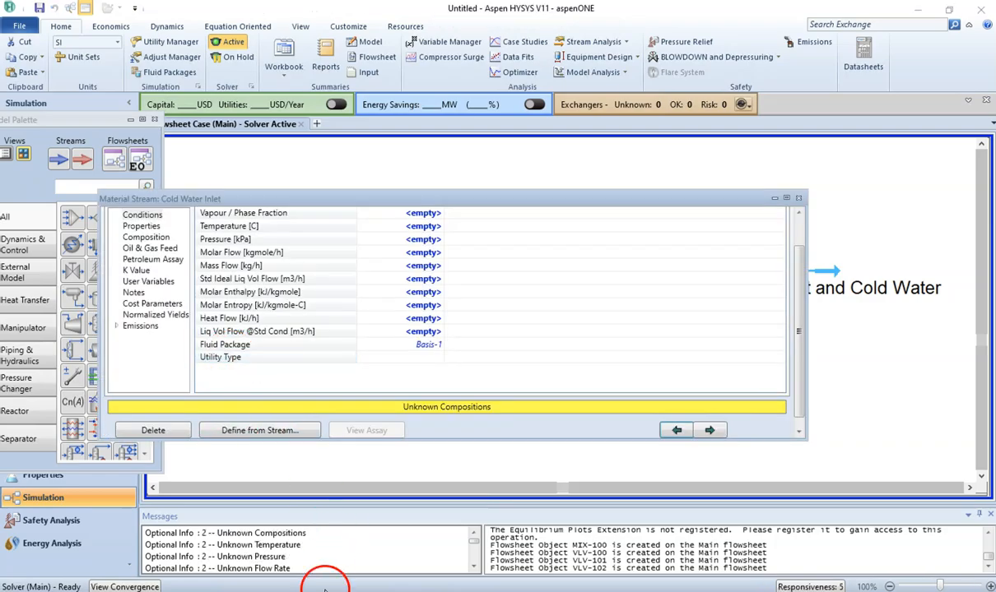
pyautogui.click(325, 591)
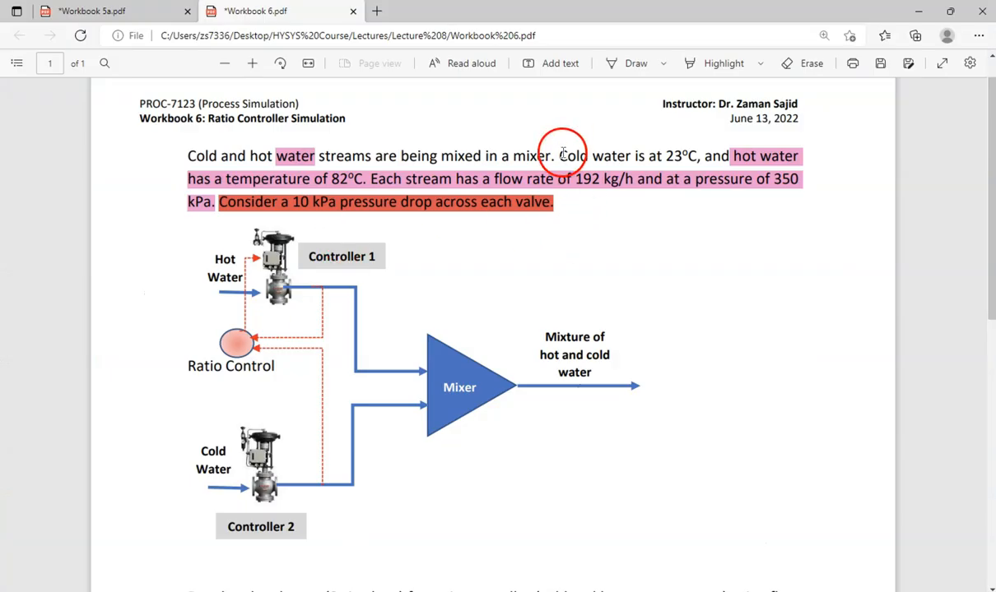
pyautogui.moveTo(559, 156); pyautogui.dragTo(699, 158)
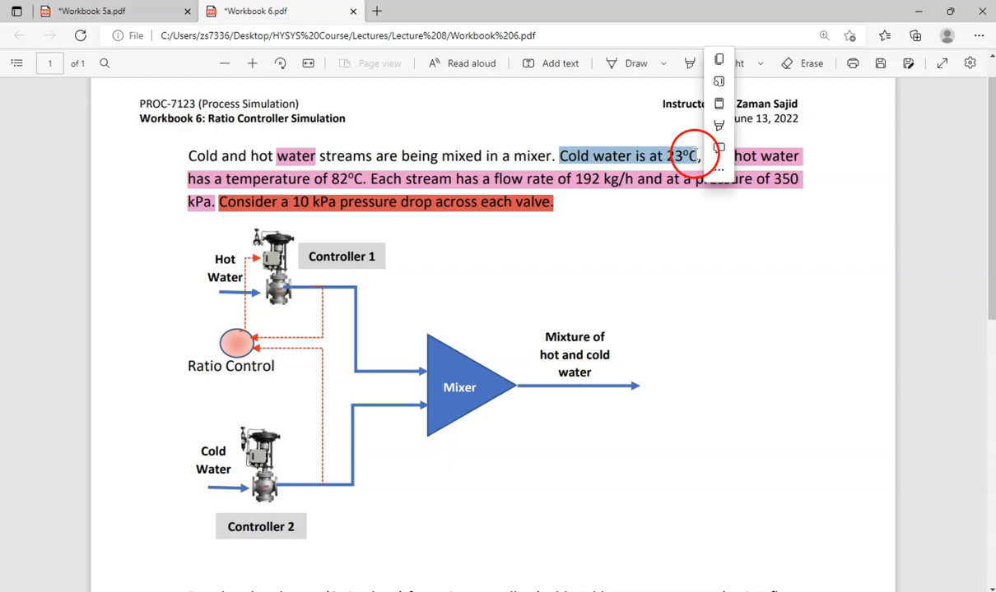
pyautogui.click(718, 131)
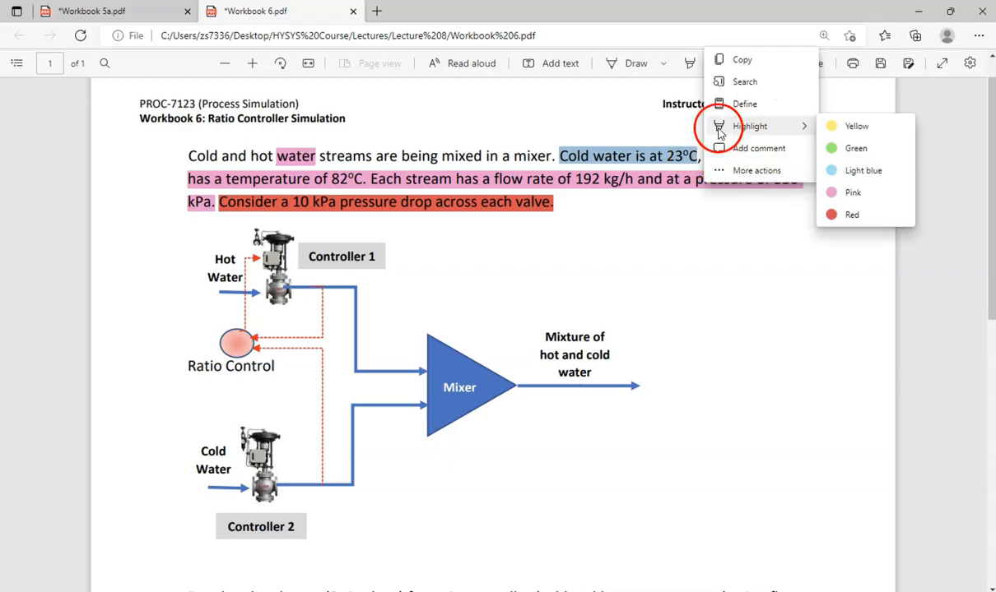
pyautogui.click(842, 172)
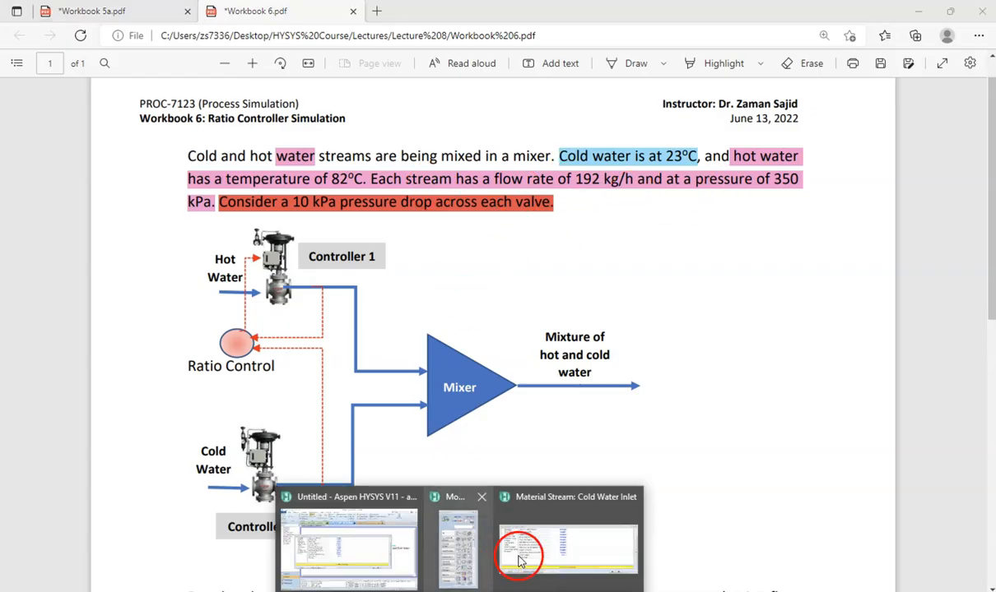
# Step: Set the Cold Water Inlet temperature to 23 °C, pressure to 350 kPa and mass flow to 192 kg/h
pyautogui.click(524, 553)
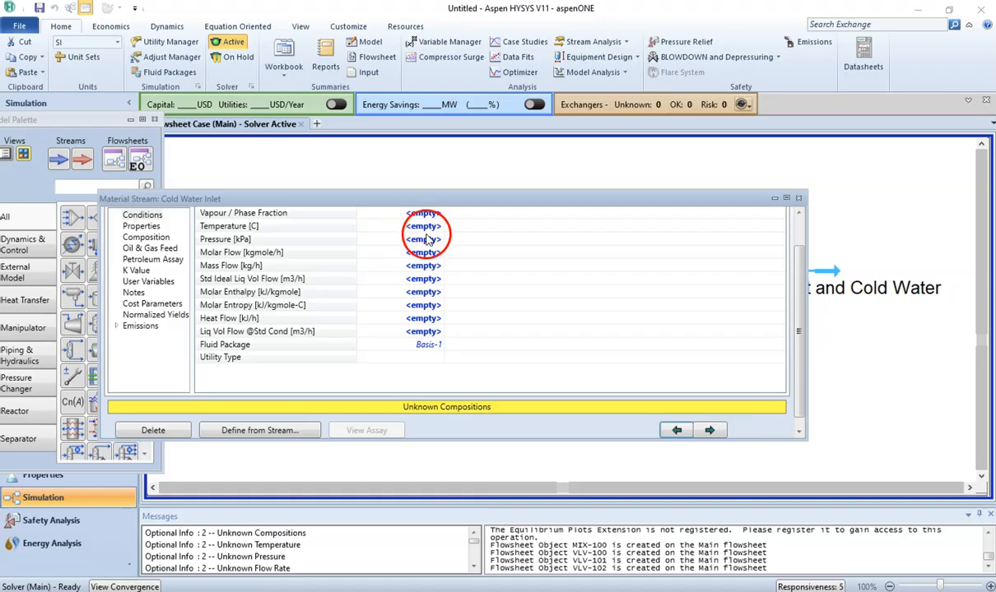
pyautogui.scroll(1, 800, 229)
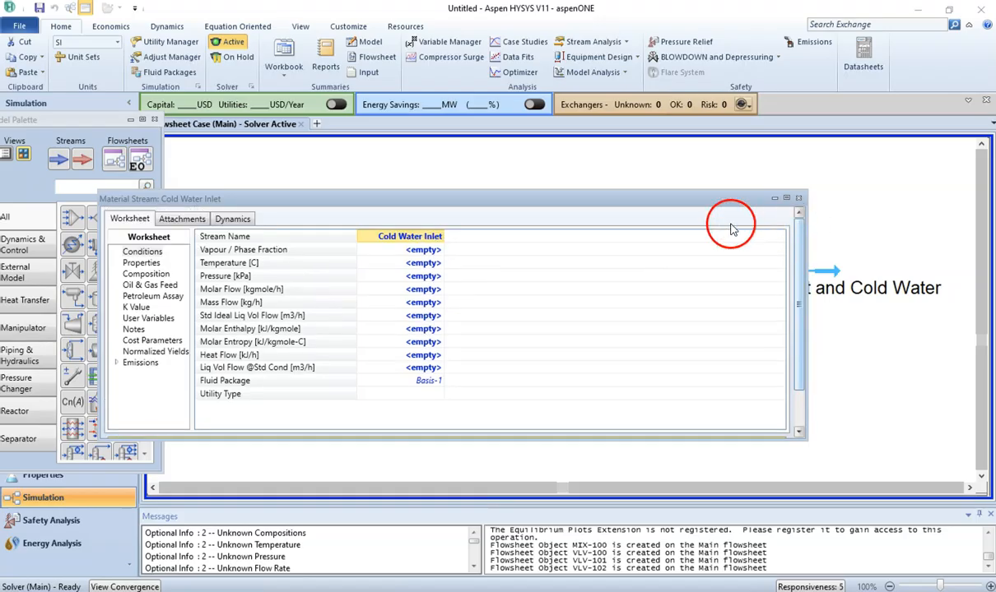
pyautogui.click(434, 264)
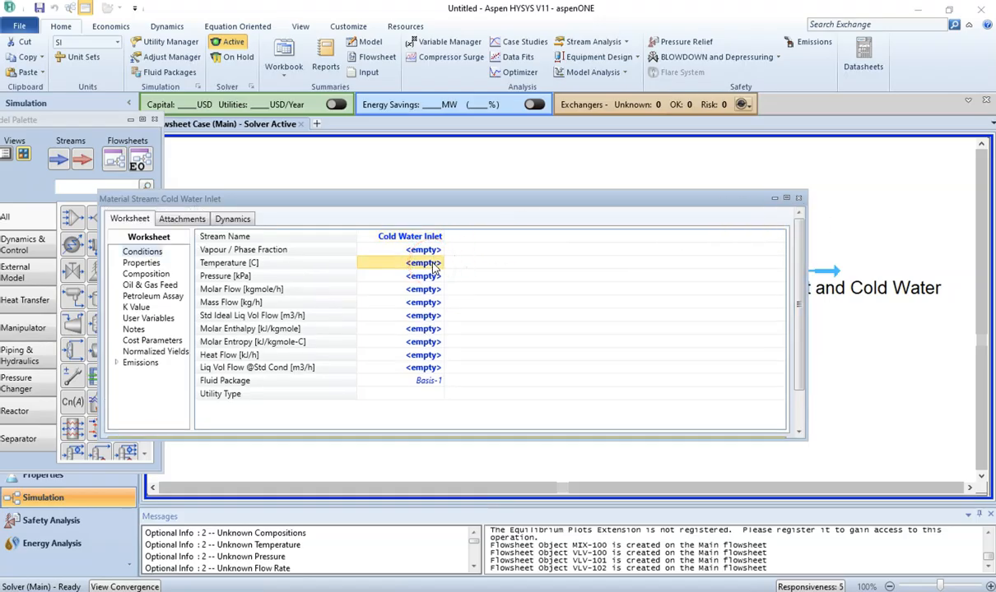
pyautogui.write('23')
pyautogui.press('Return')
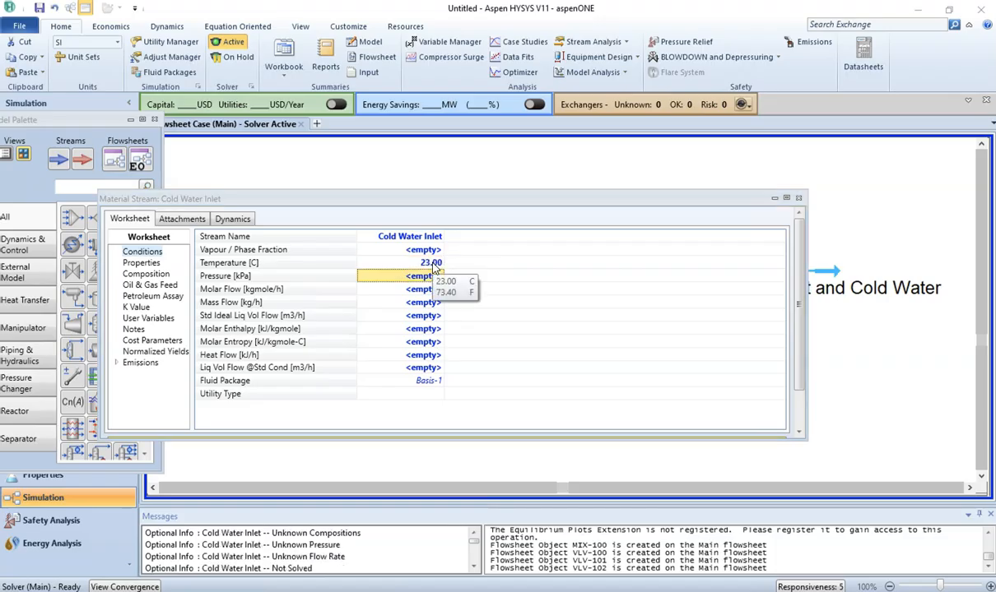
pyautogui.write('350')
pyautogui.press('Return')
pyautogui.click(397, 293)
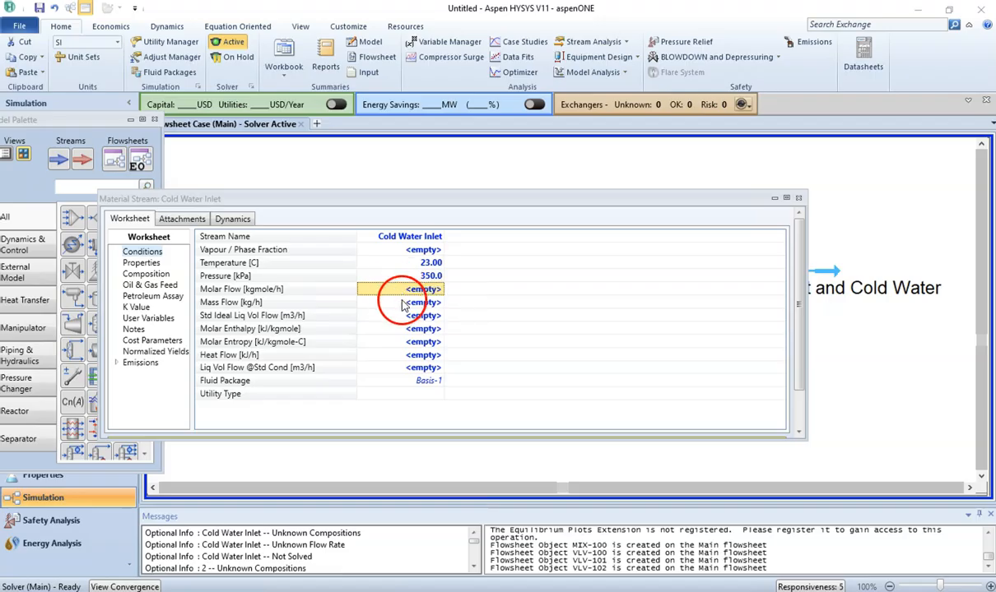
pyautogui.click(413, 305)
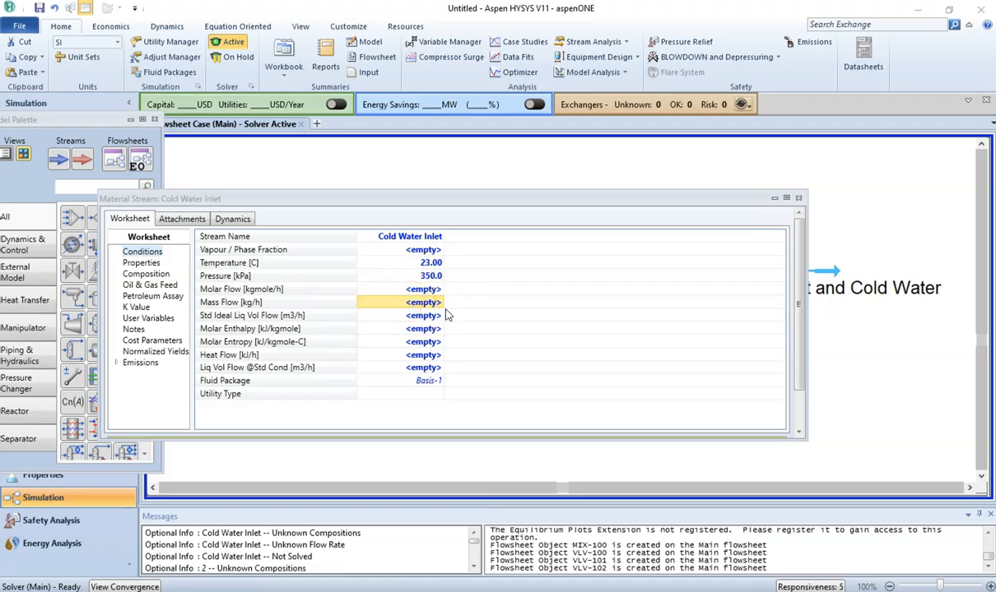
pyautogui.write('192')
pyautogui.press('Return')
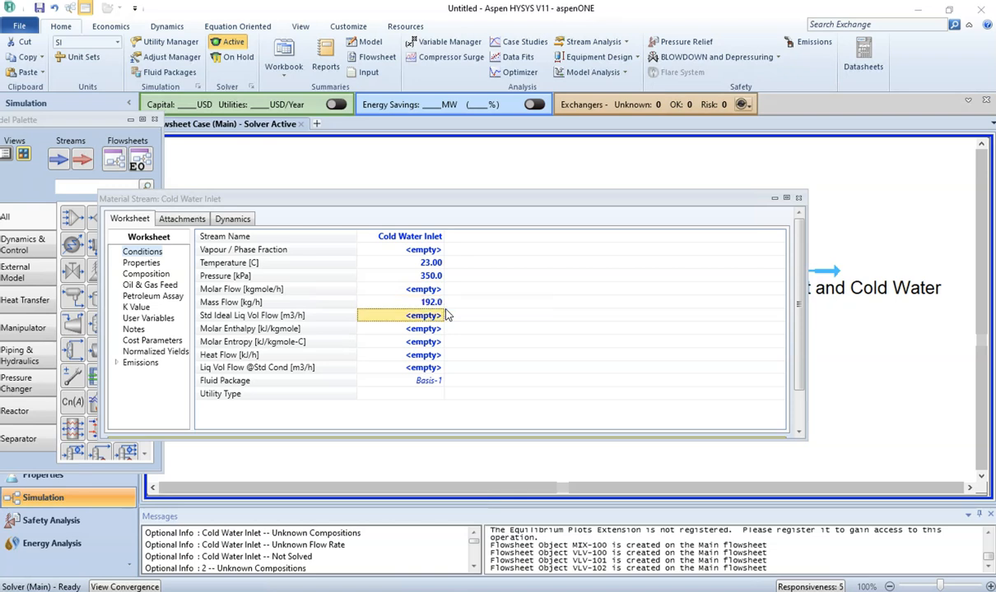
# Step: Set the Cold Water Inlet composition to an H2O mole fraction of 1 and close the stream window
pyautogui.click(163, 278)
pyautogui.click(409, 257)
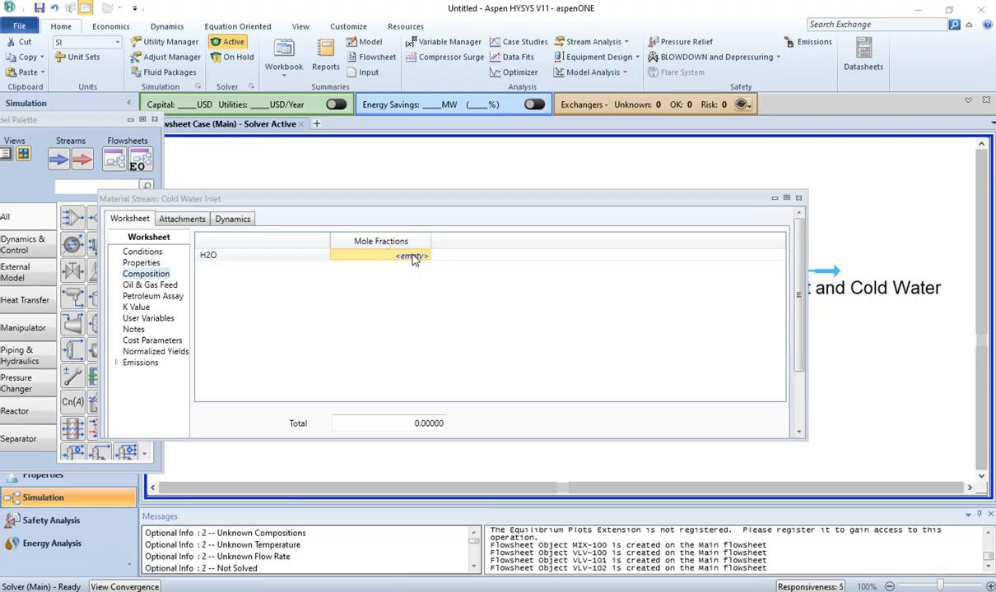
pyautogui.write('1')
pyautogui.press('Return')
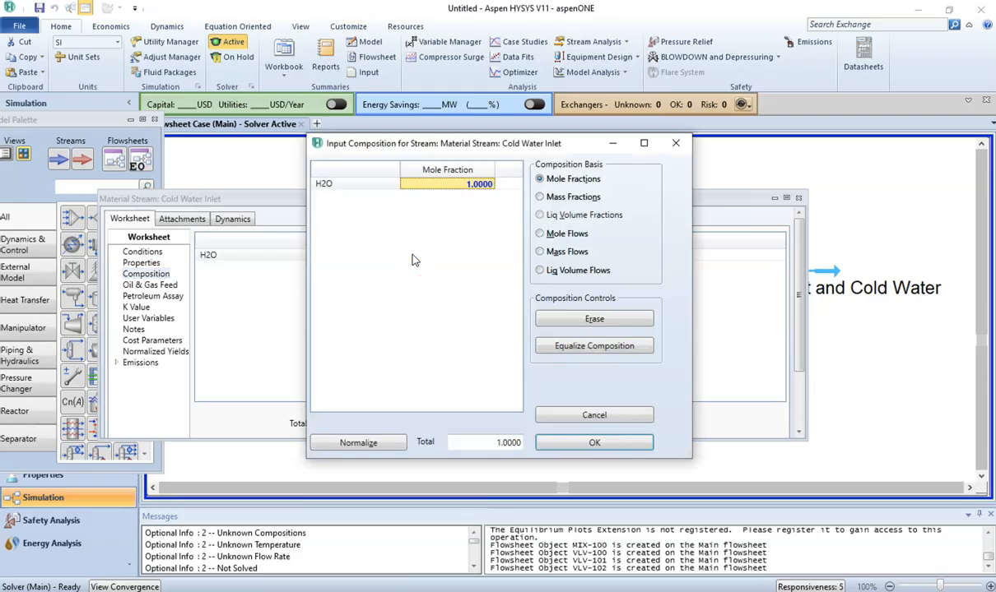
pyautogui.click(574, 444)
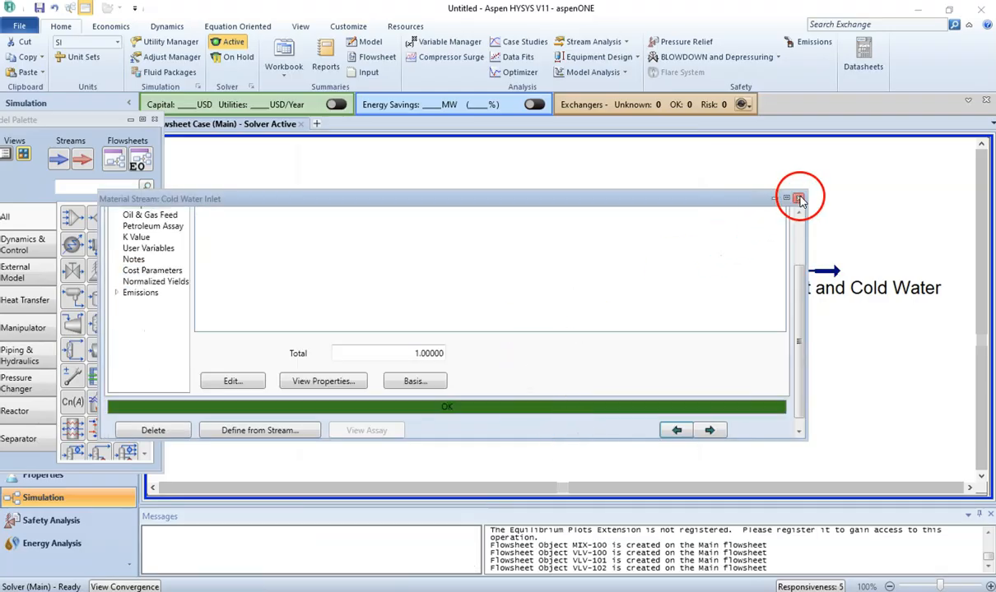
pyautogui.click(799, 200)
# Step: Spread out the flowsheet layout by moving Valve 2 and both inlet streams
pyautogui.moveTo(338, 350)
pyautogui.moveTo(337, 351); pyautogui.dragTo(367, 347)
pyautogui.moveTo(264, 347); pyautogui.dragTo(217, 347)
pyautogui.click(267, 407)
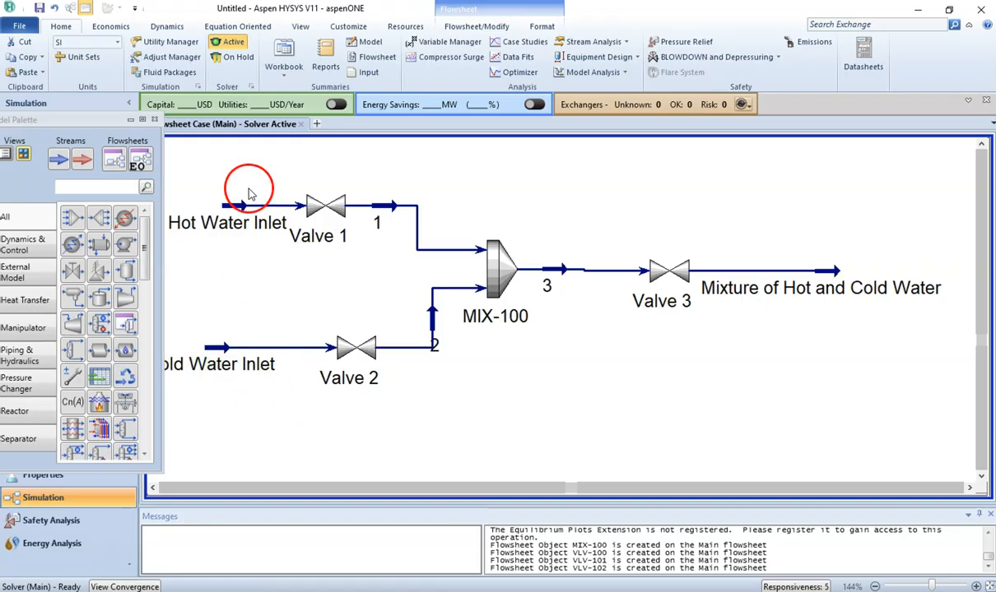
pyautogui.moveTo(245, 206); pyautogui.dragTo(216, 206)
# Step: Size Valve 1 from its rating sizing page
pyautogui.moveTo(329, 208)
pyautogui.click(334, 267)
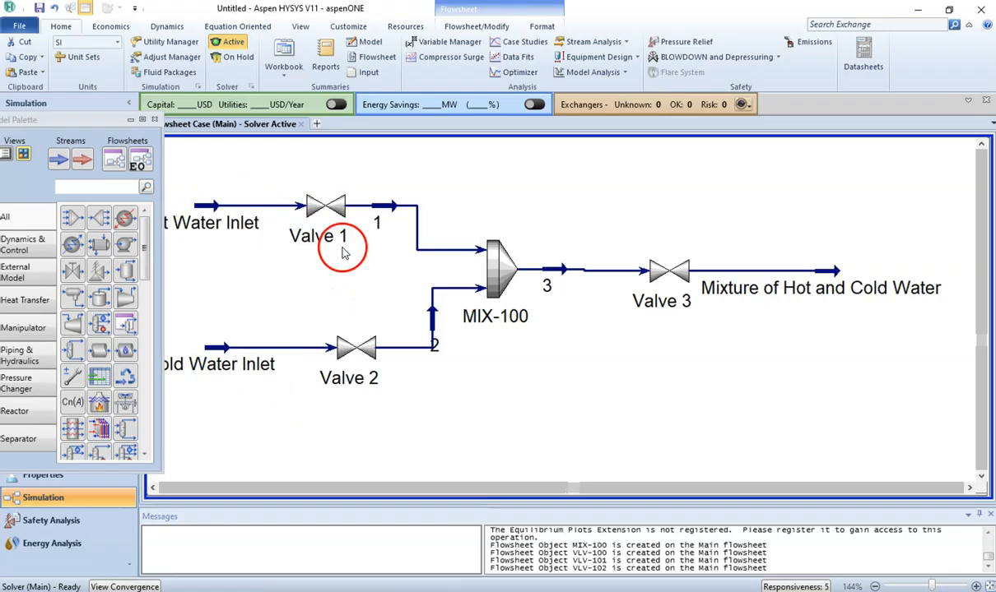
pyautogui.doubleClick(329, 216)
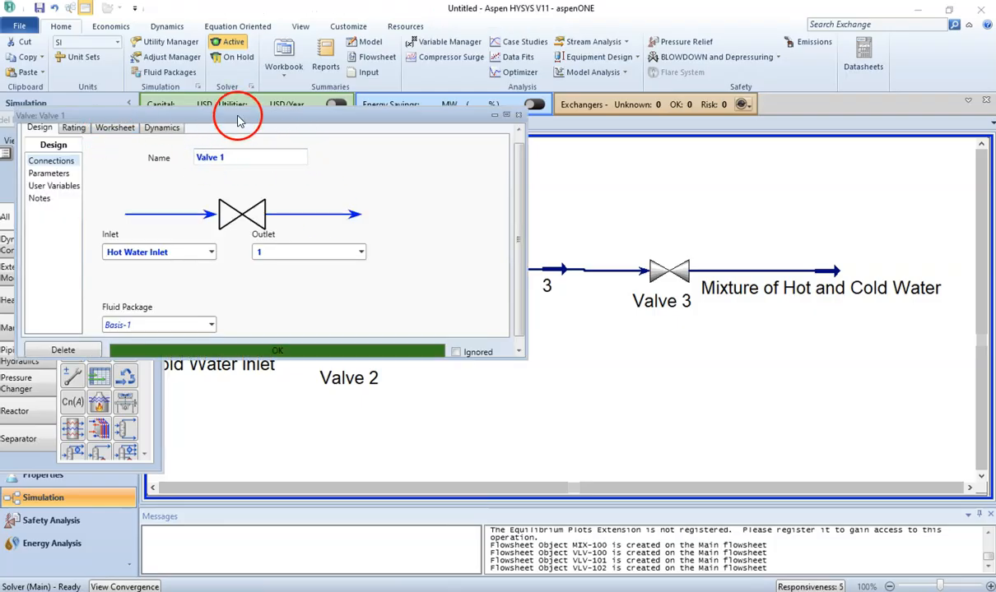
pyautogui.click(517, 132)
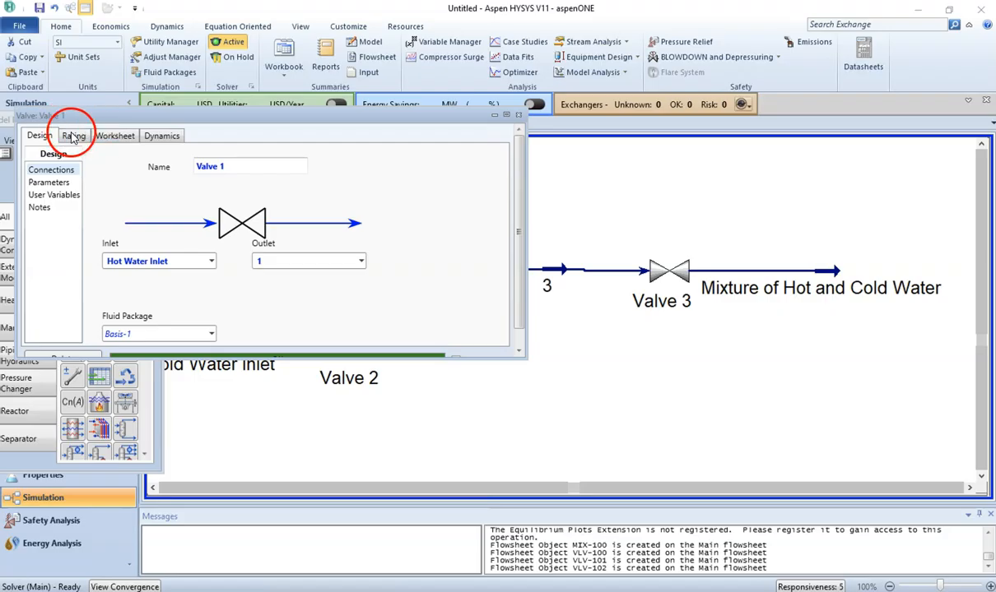
pyautogui.click(72, 137)
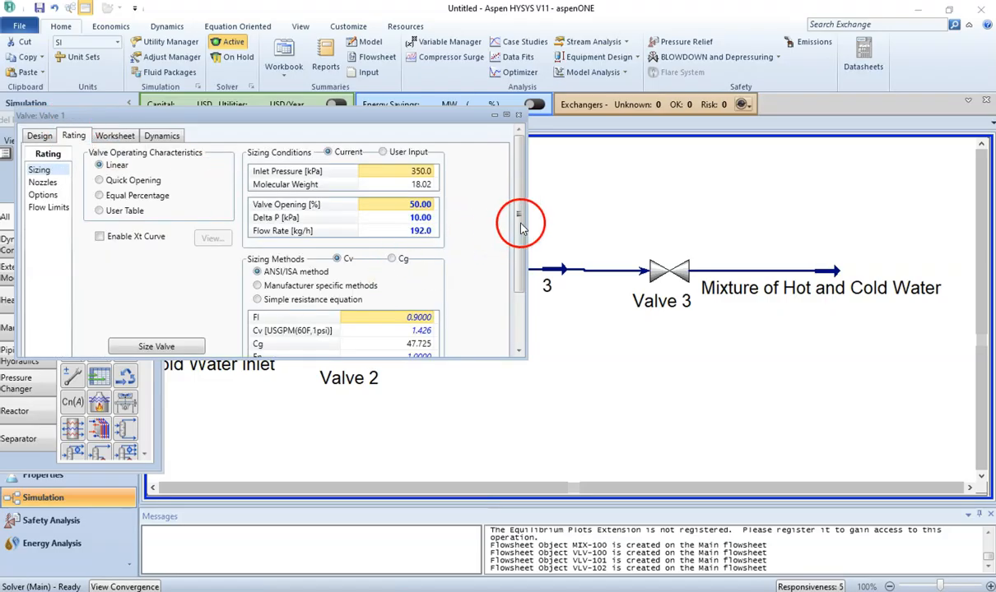
pyautogui.moveTo(521, 234); pyautogui.dragTo(520, 326)
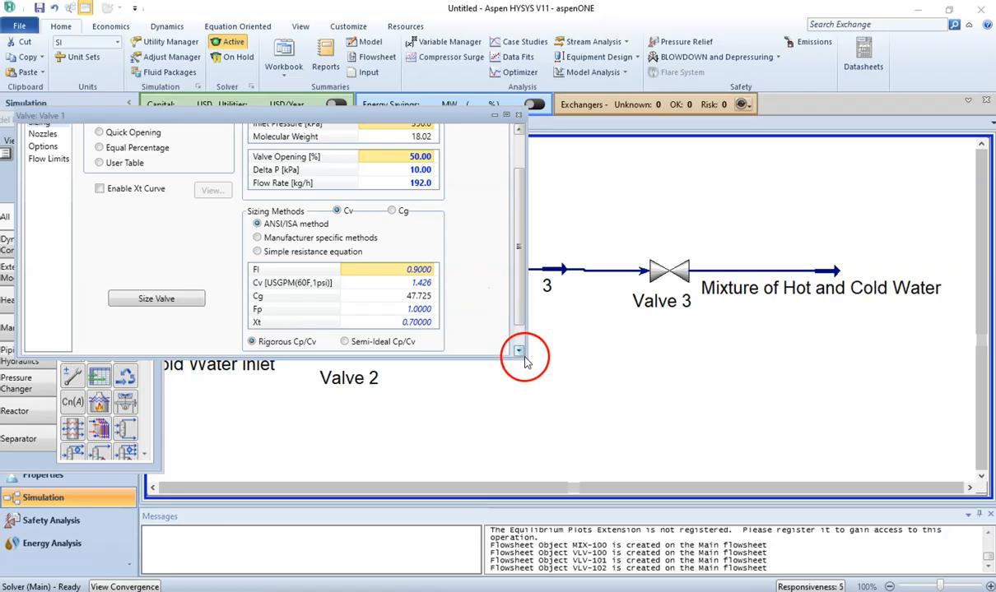
pyautogui.moveTo(521, 356); pyautogui.dragTo(566, 407)
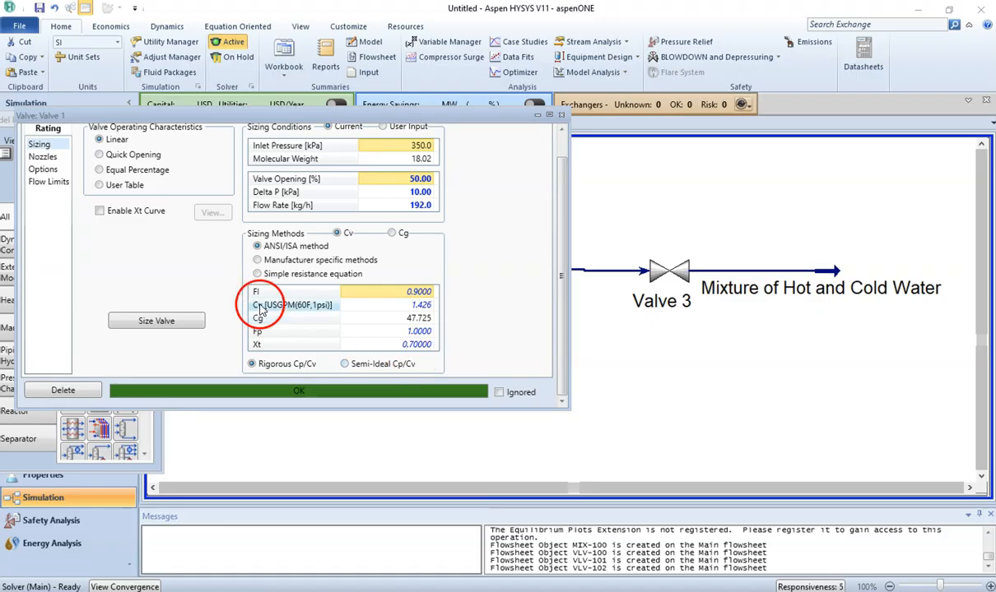
pyautogui.click(166, 324)
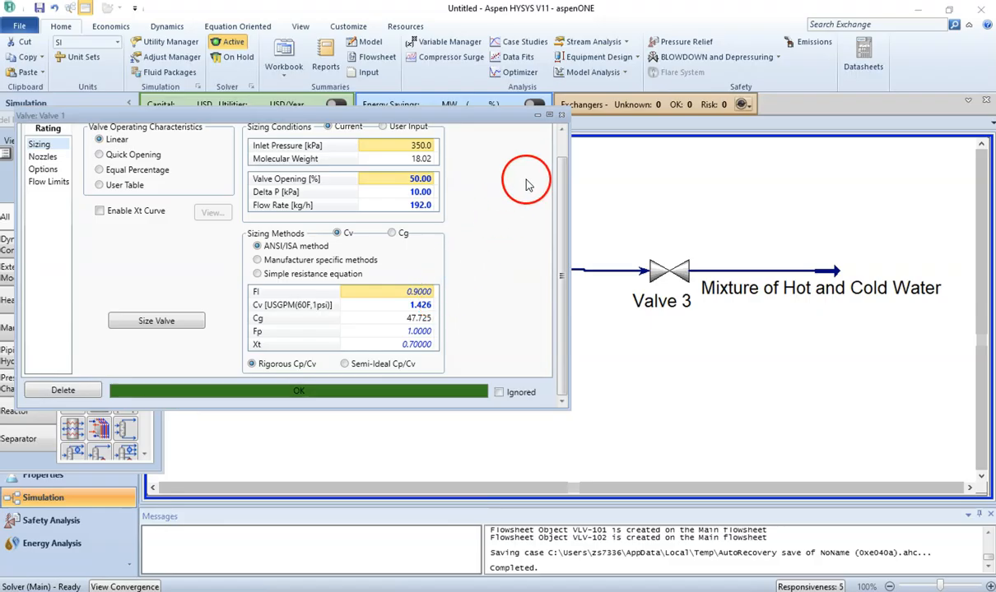
pyautogui.click(563, 150)
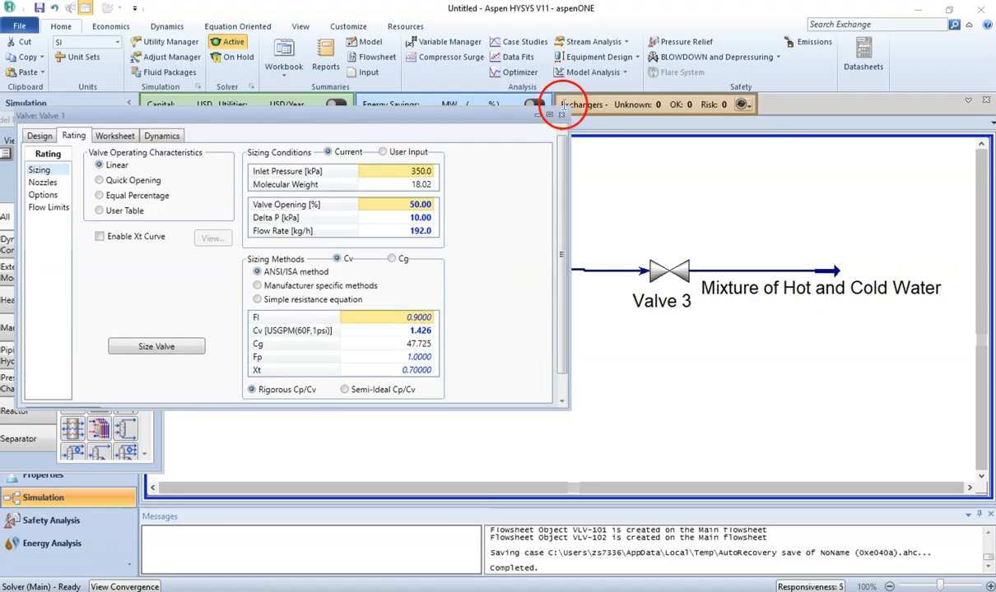
pyautogui.click(562, 116)
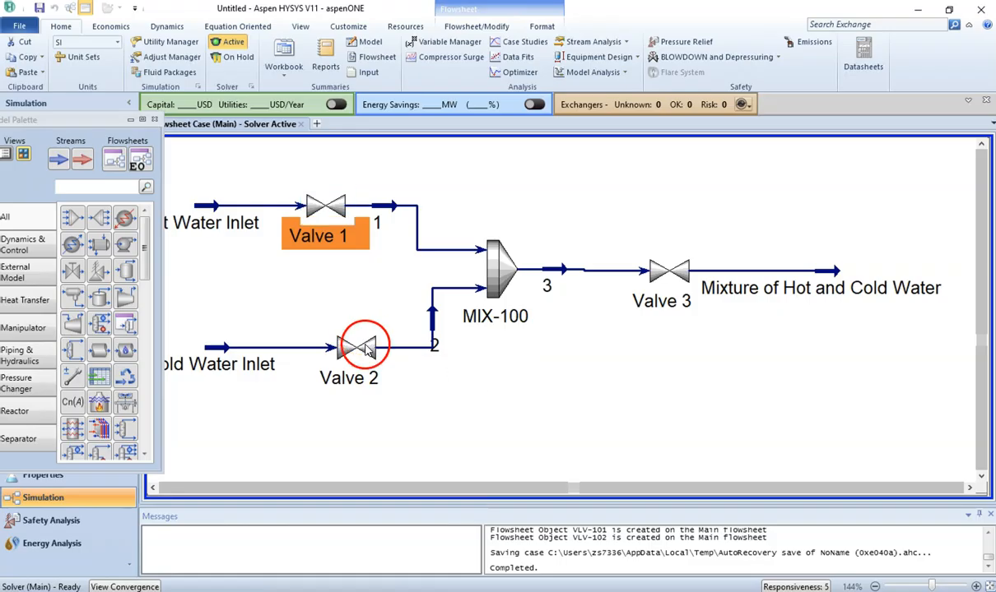
# Step: Size Valve 2 from its rating sizing page
pyautogui.doubleClick(360, 337)
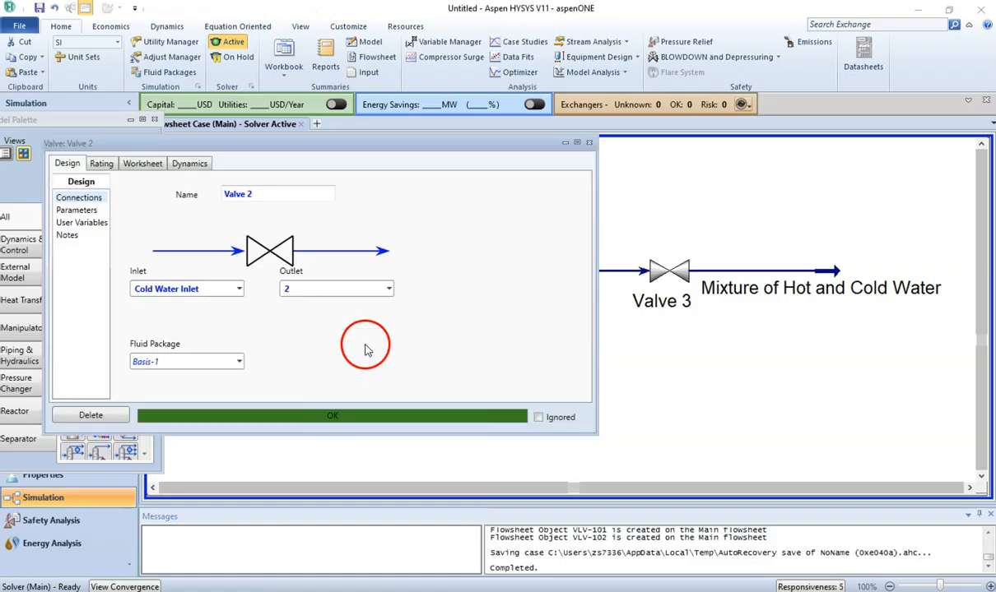
pyautogui.click(102, 163)
pyautogui.click(188, 376)
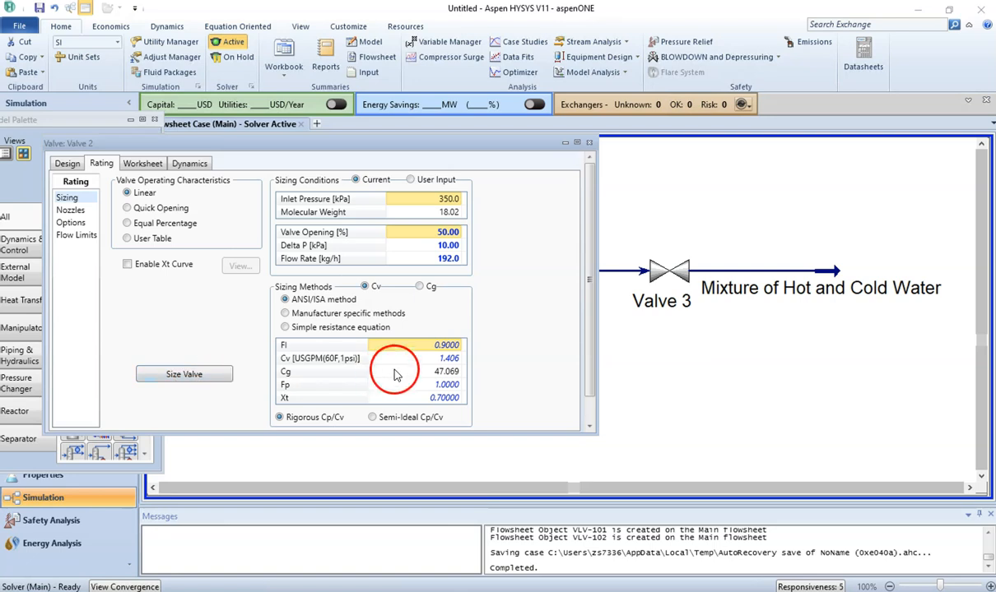
pyautogui.click(218, 377)
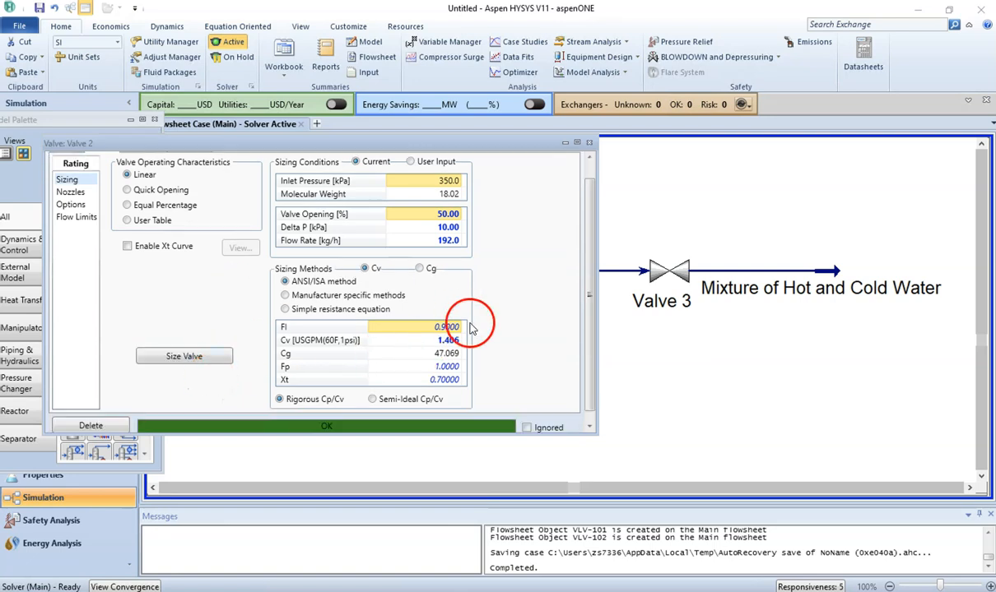
pyautogui.click(589, 143)
# Step: Size Valve 3 from its rating sizing page
pyautogui.doubleClick(669, 272)
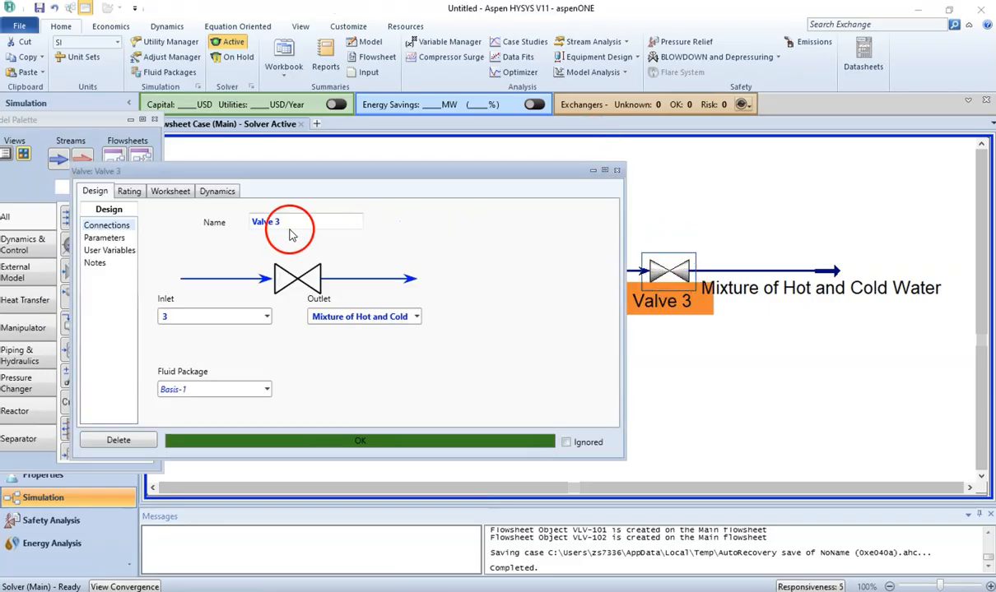
pyautogui.click(130, 192)
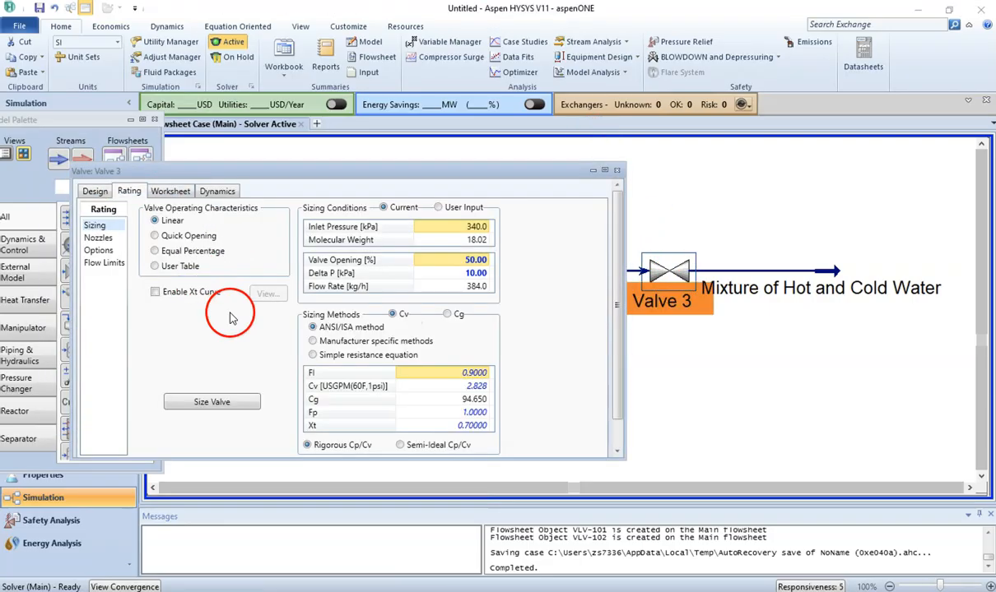
pyautogui.click(234, 402)
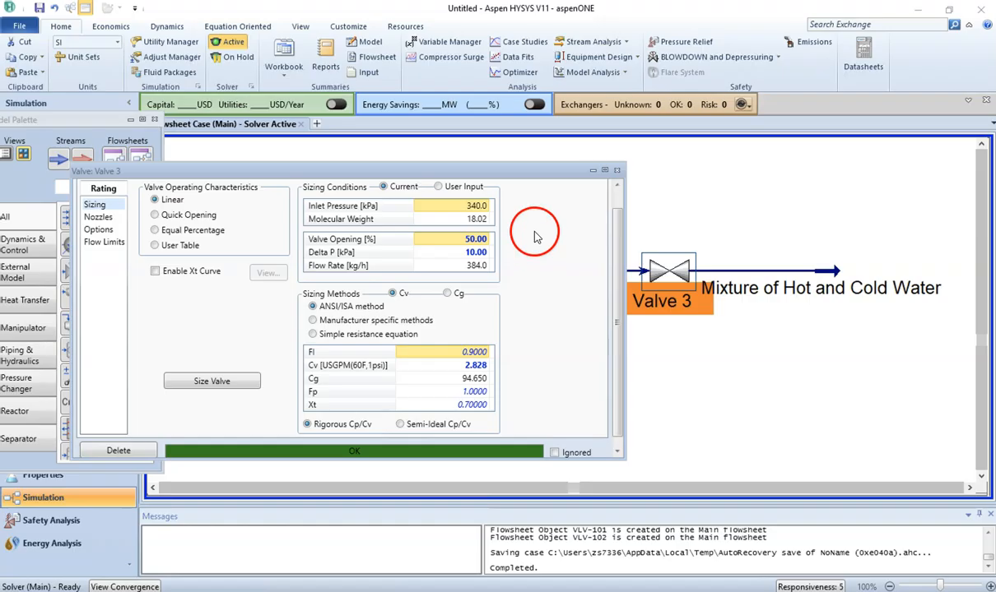
pyautogui.click(617, 171)
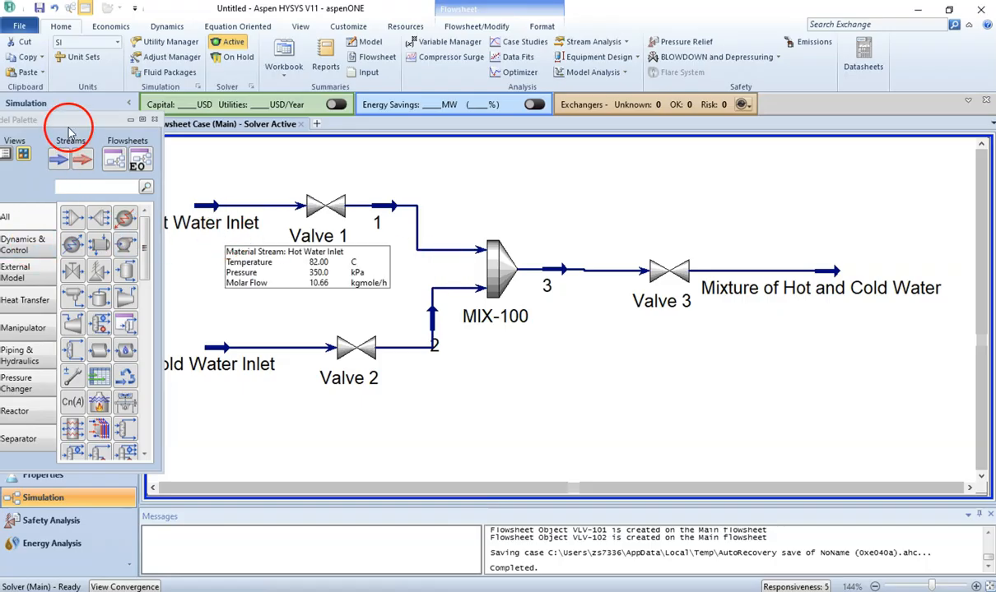
# Step: Add a Ratio Controller from the Dynamics & Control palette between the hot and cold water inlets
pyautogui.moveTo(85, 121); pyautogui.dragTo(115, 124)
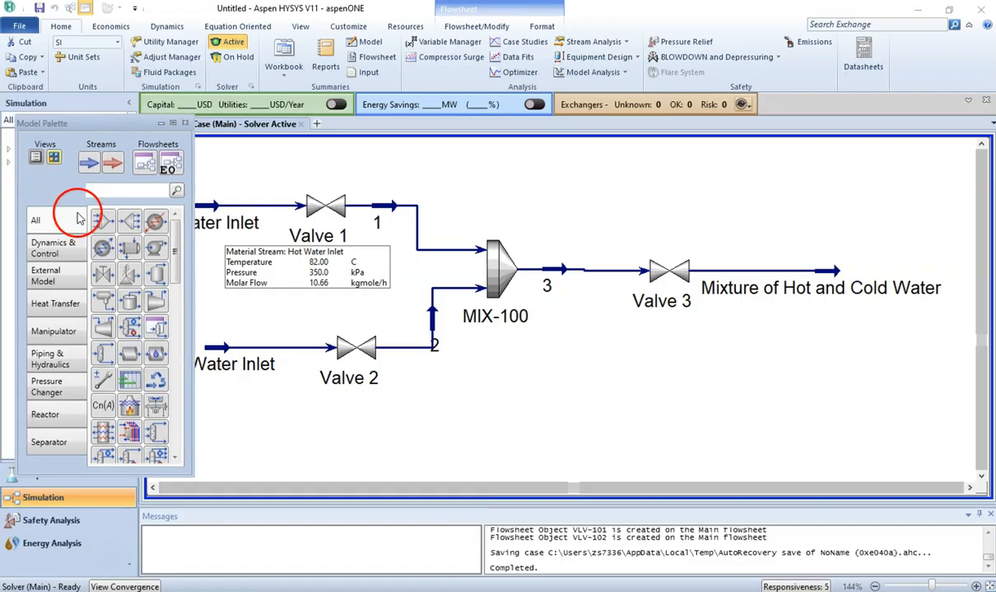
pyautogui.click(59, 241)
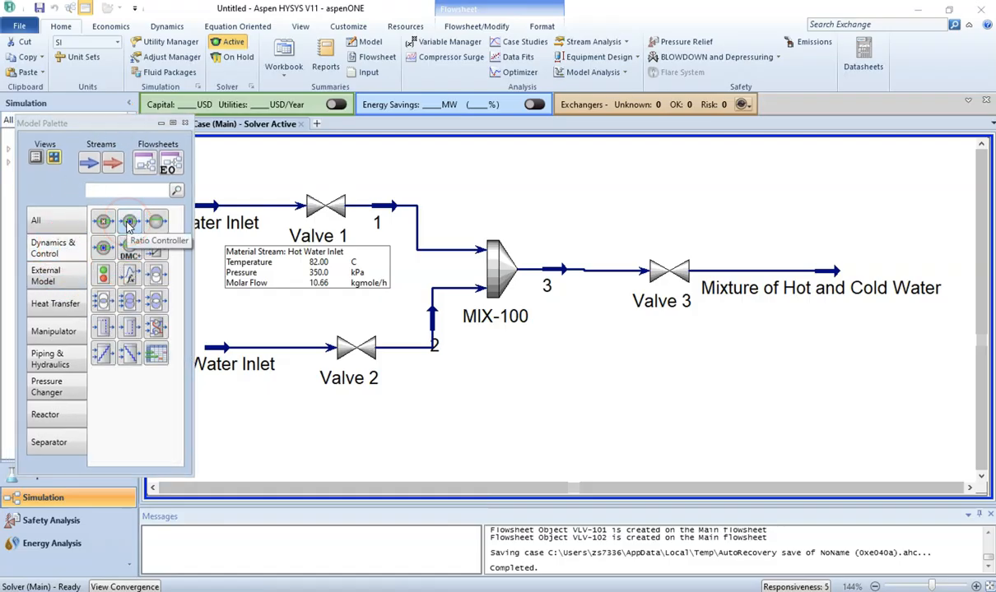
pyautogui.moveTo(129, 224); pyautogui.dragTo(229, 313)
pyautogui.click(173, 190)
pyautogui.click(176, 124)
pyautogui.click(186, 123)
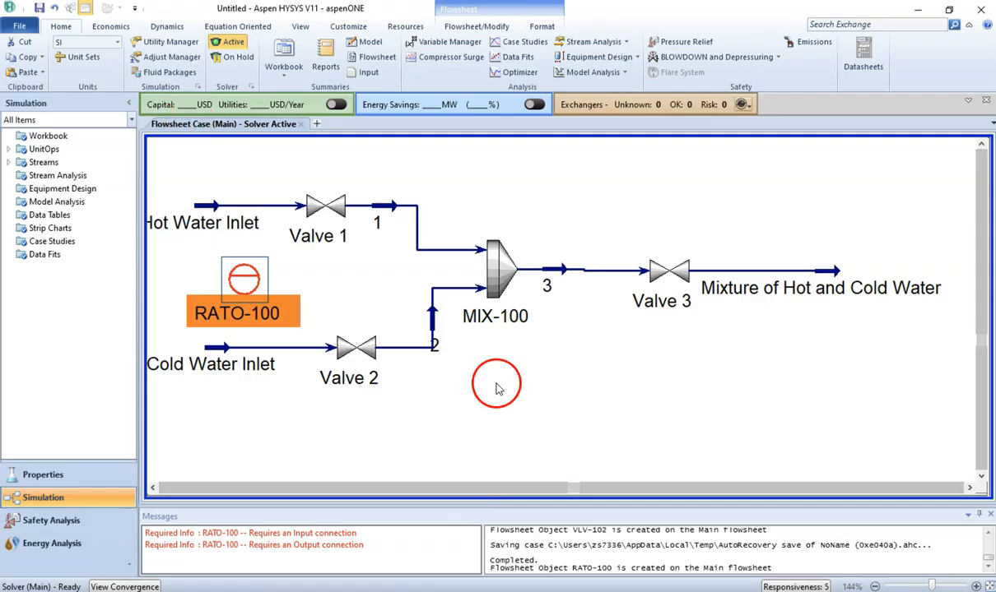
# Step: Open the RATO-100 ratio controller's property window and place it beside the flowsheet
pyautogui.click(874, 587)
pyautogui.click(622, 392)
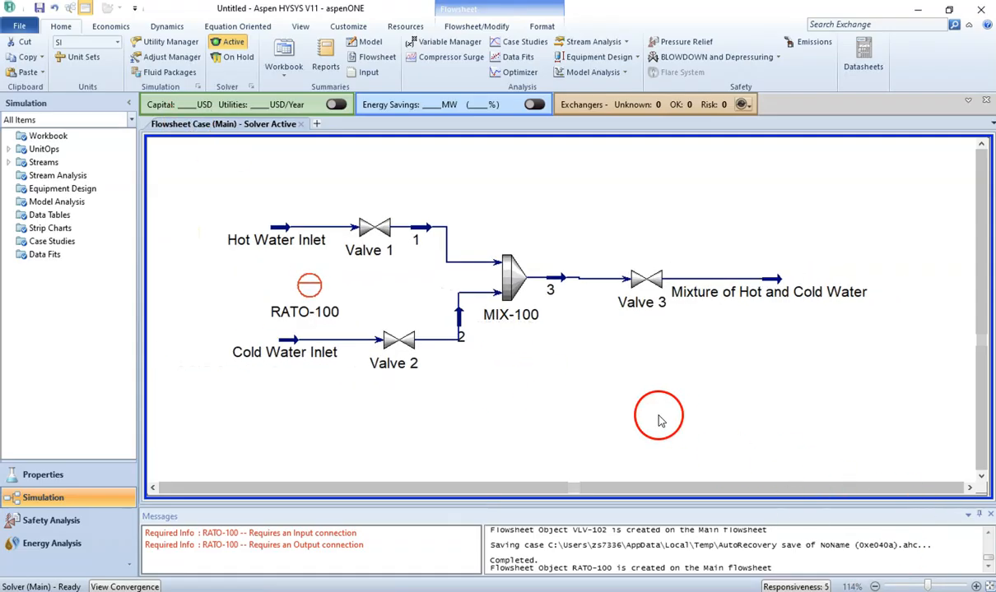
pyautogui.doubleClick(310, 288)
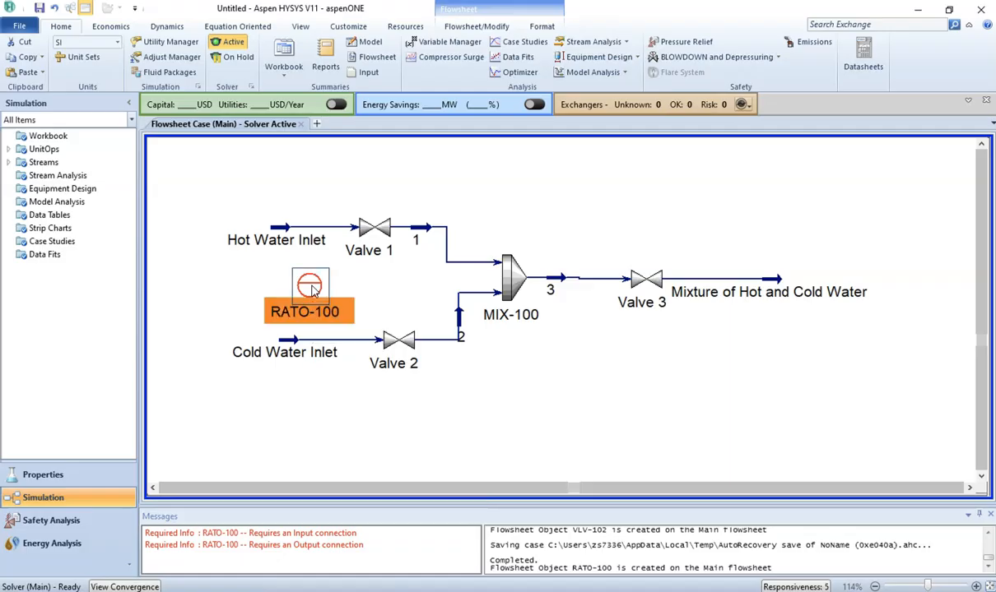
pyautogui.moveTo(367, 199); pyautogui.dragTo(744, 82)
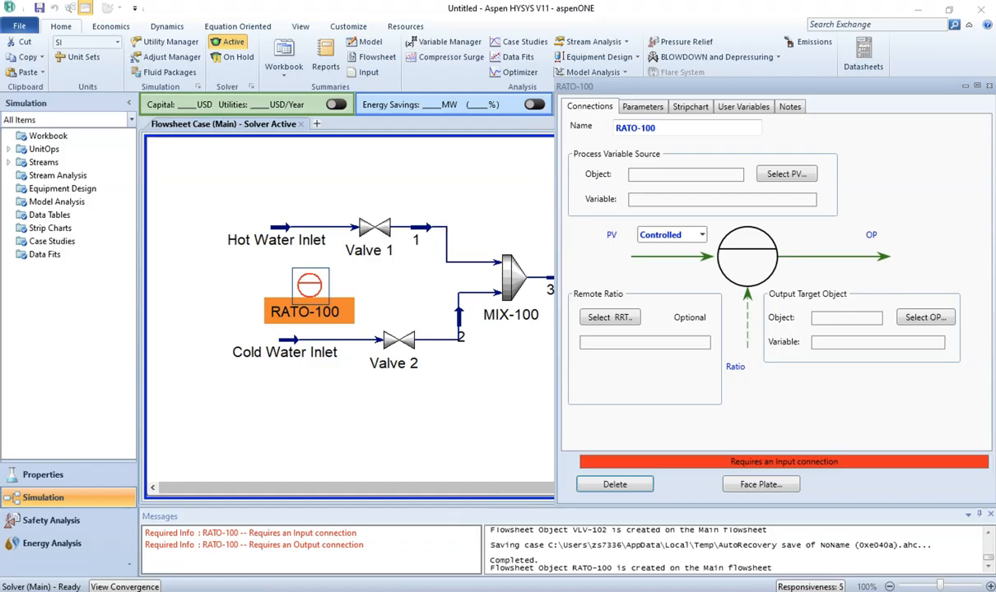
# Step: In the workbook PDF, highlight "using flow controller 1 (hot water stream)" in green
pyautogui.moveTo(323, 591)
pyautogui.click(321, 545)
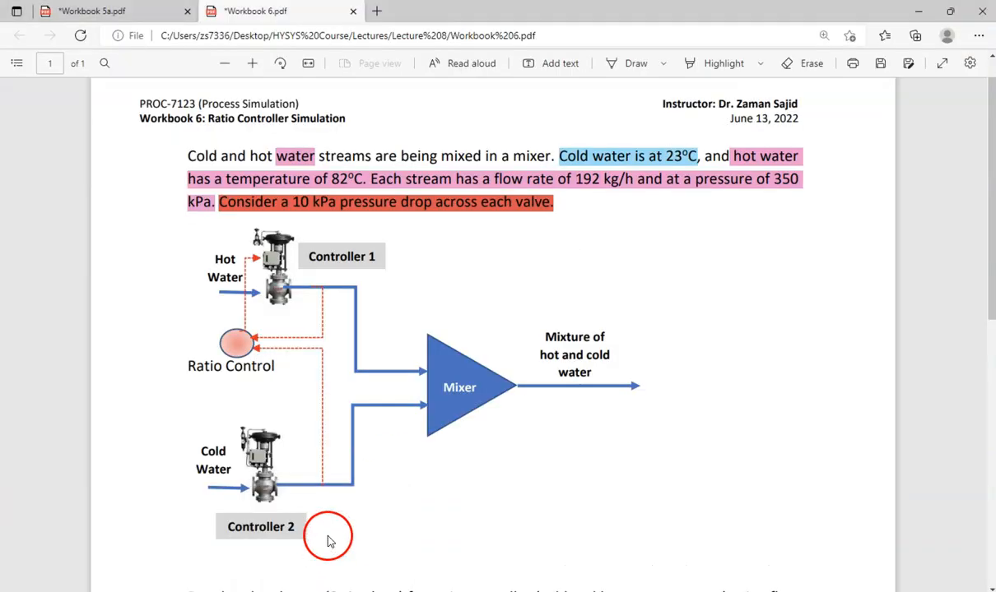
pyautogui.scroll(-3, 409, 385)
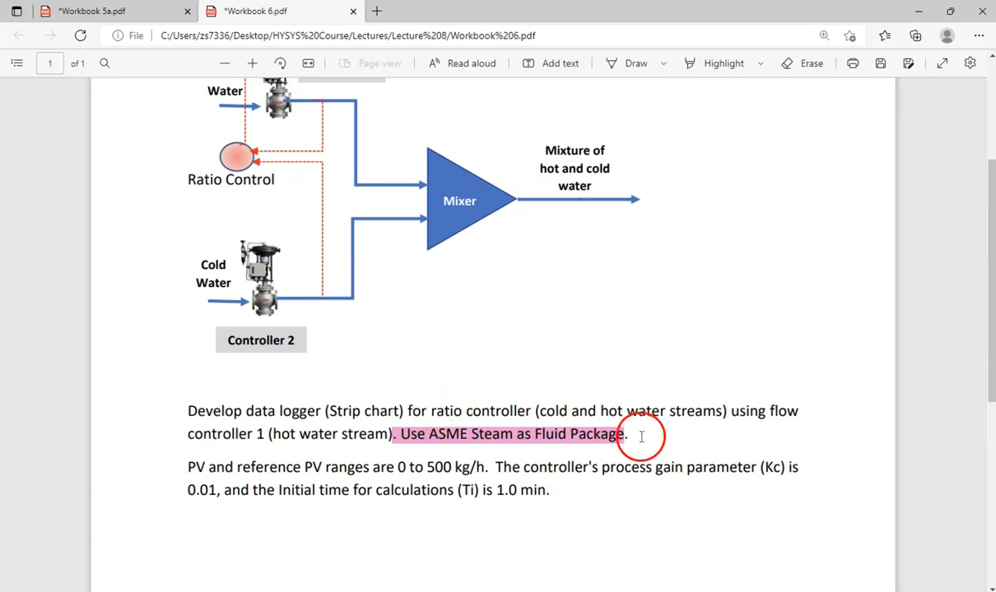
pyautogui.moveTo(729, 412); pyautogui.dragTo(395, 434)
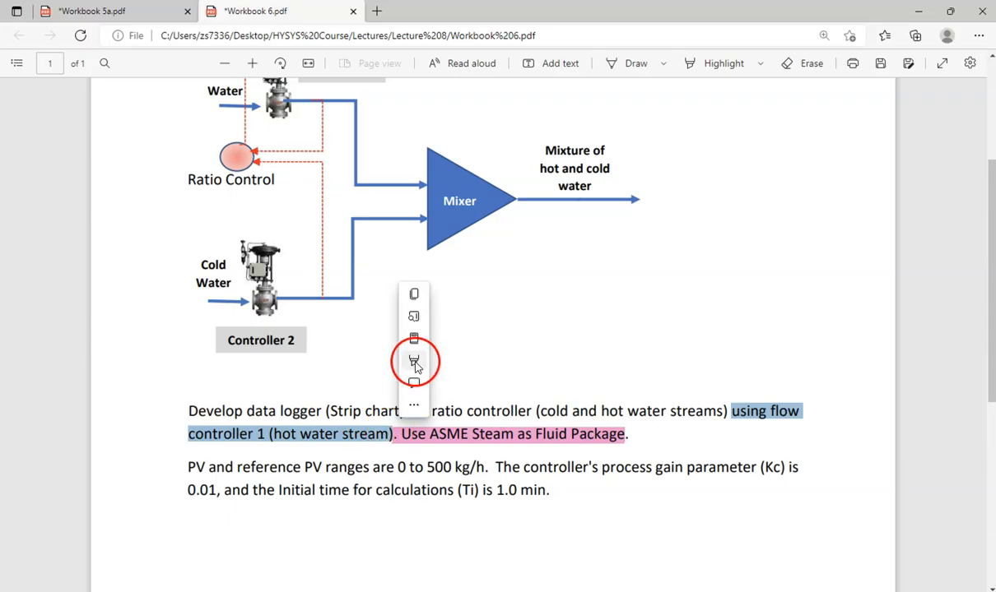
pyautogui.moveTo(419, 361)
pyautogui.click(522, 389)
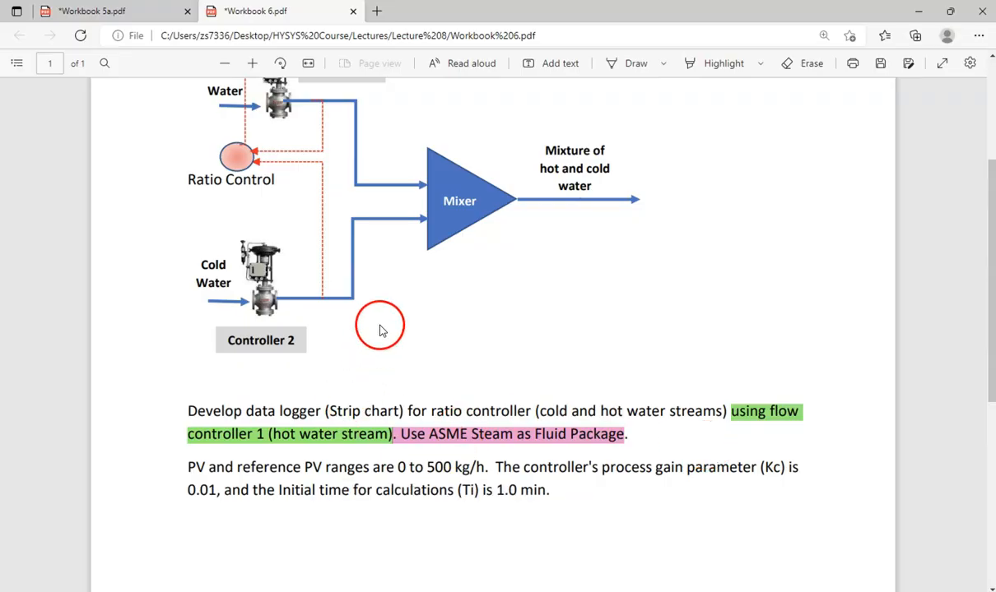
# Step: Set the ratio controller's process variable source to the Mass Flow of stream 1
pyautogui.scroll(1, 381, 330)
pyautogui.scroll(1, 381, 330)
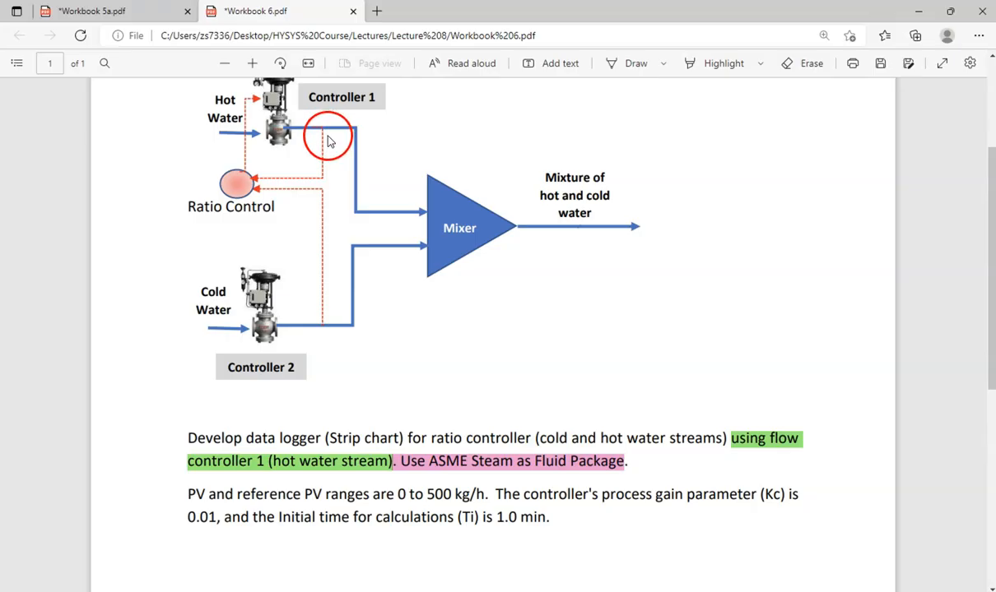
pyautogui.click(459, 591)
pyautogui.click(497, 520)
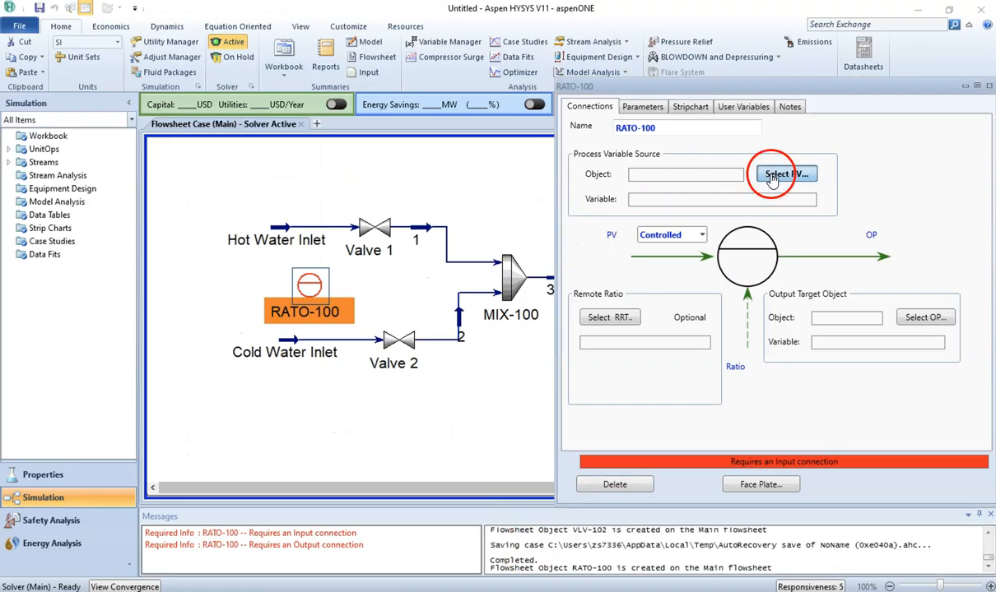
pyautogui.click(771, 180)
pyautogui.moveTo(589, 153); pyautogui.dragTo(549, 330)
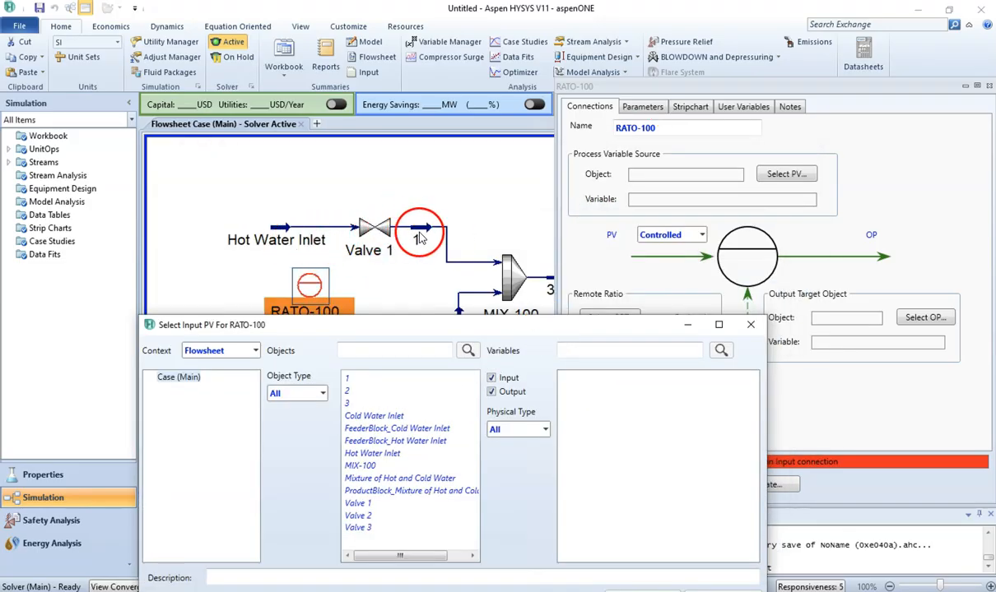
pyautogui.click(372, 378)
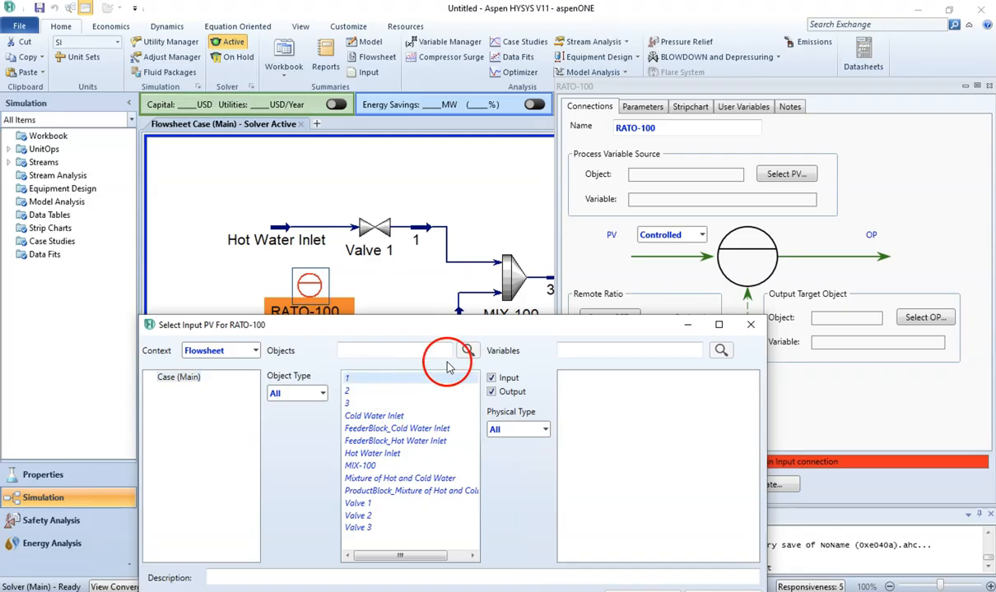
pyautogui.click(576, 350)
pyautogui.write('ma')
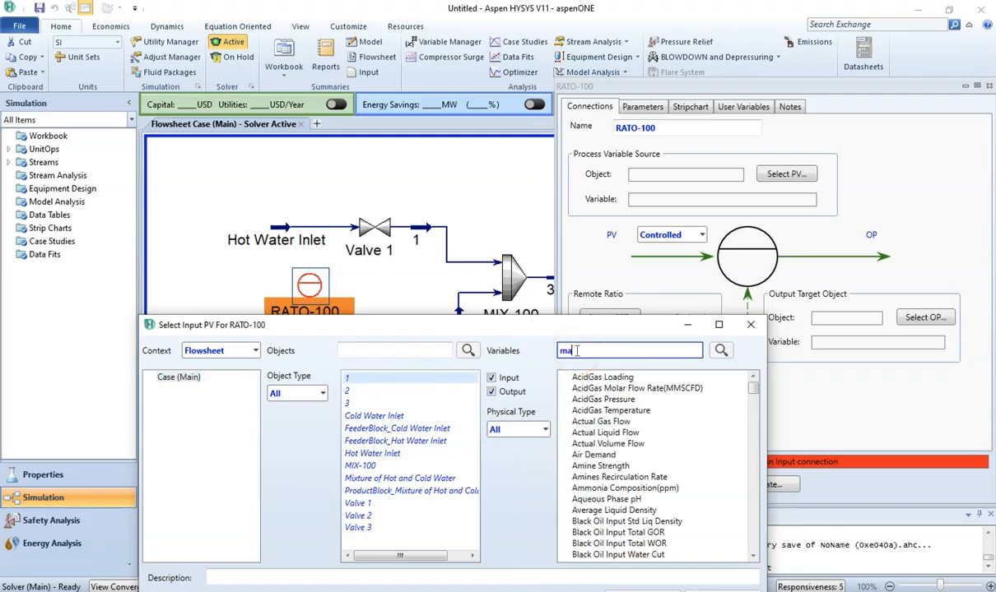
pyautogui.write('ss flow')
pyautogui.click(599, 429)
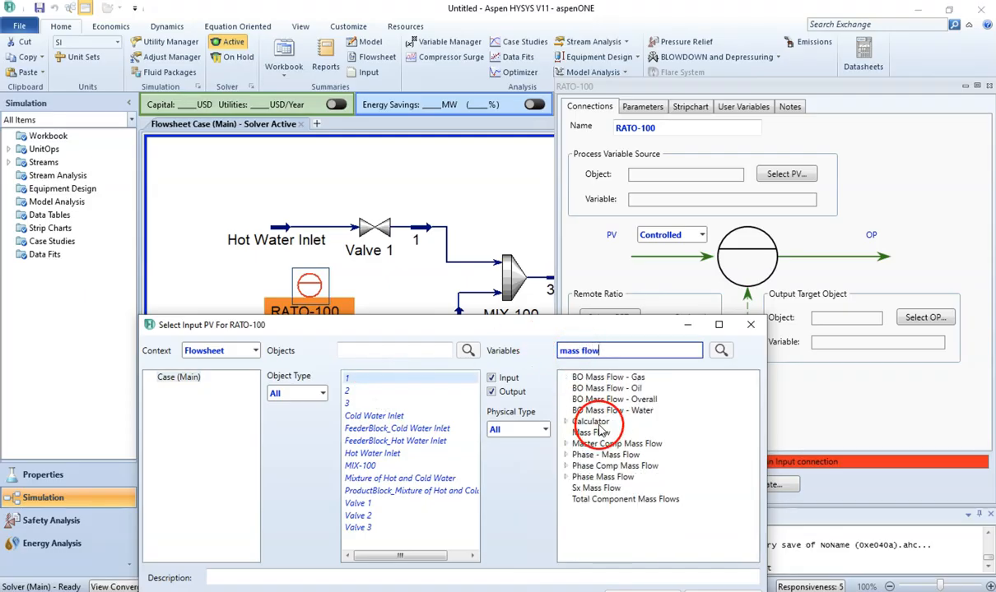
pyautogui.click(601, 433)
pyautogui.moveTo(552, 325); pyautogui.dragTo(534, 200)
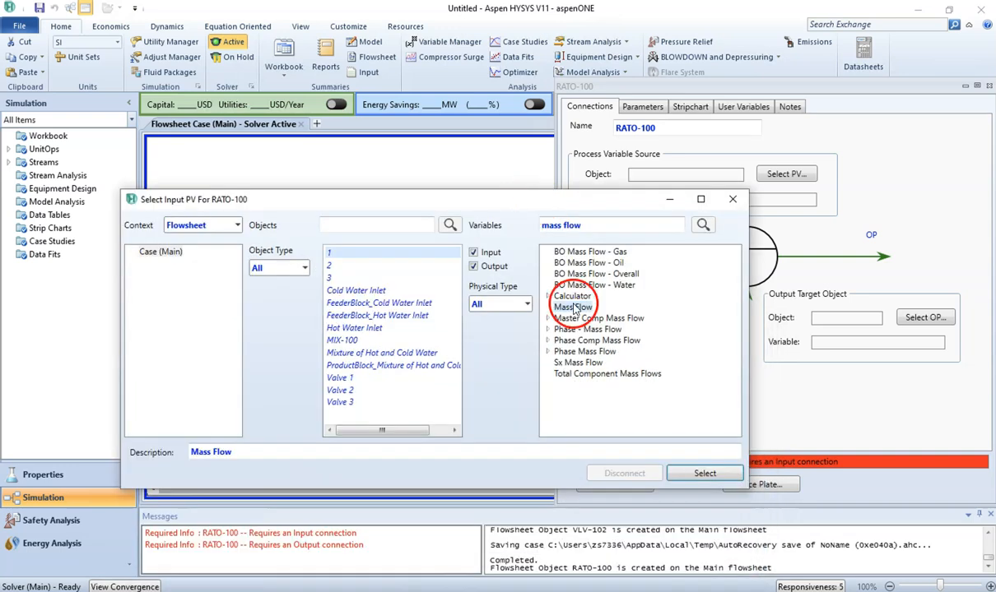
pyautogui.click(694, 476)
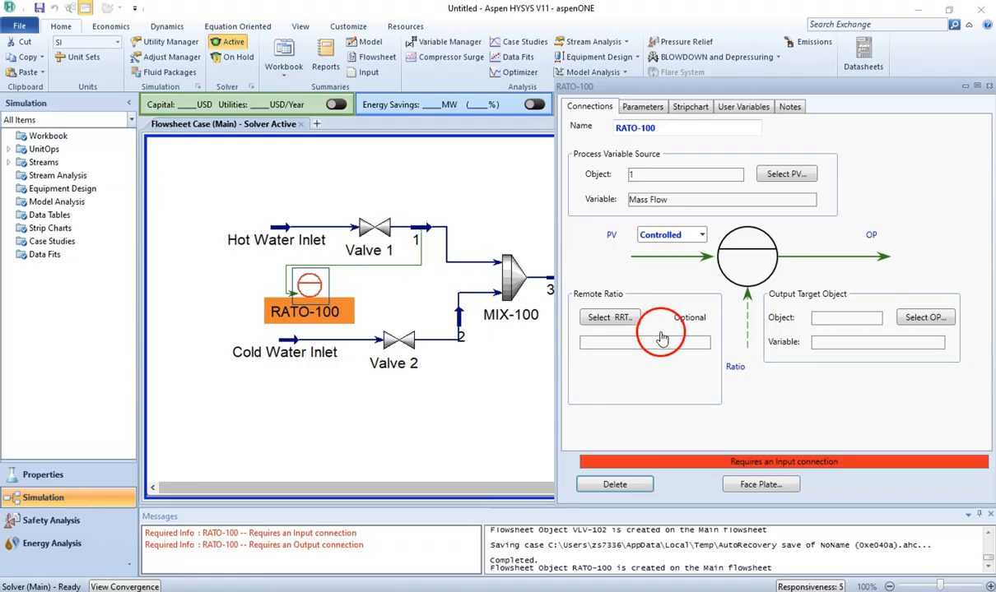
# Step: Set the ratio controller's output target to Valve 1's Actuator Desired Position
pyautogui.click(906, 321)
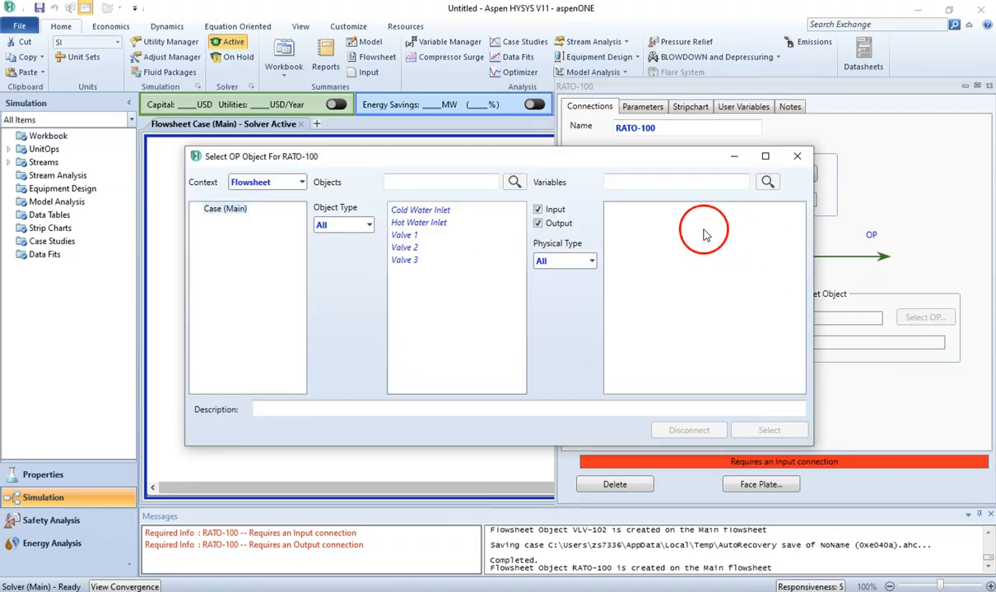
pyautogui.moveTo(638, 163); pyautogui.dragTo(603, 348)
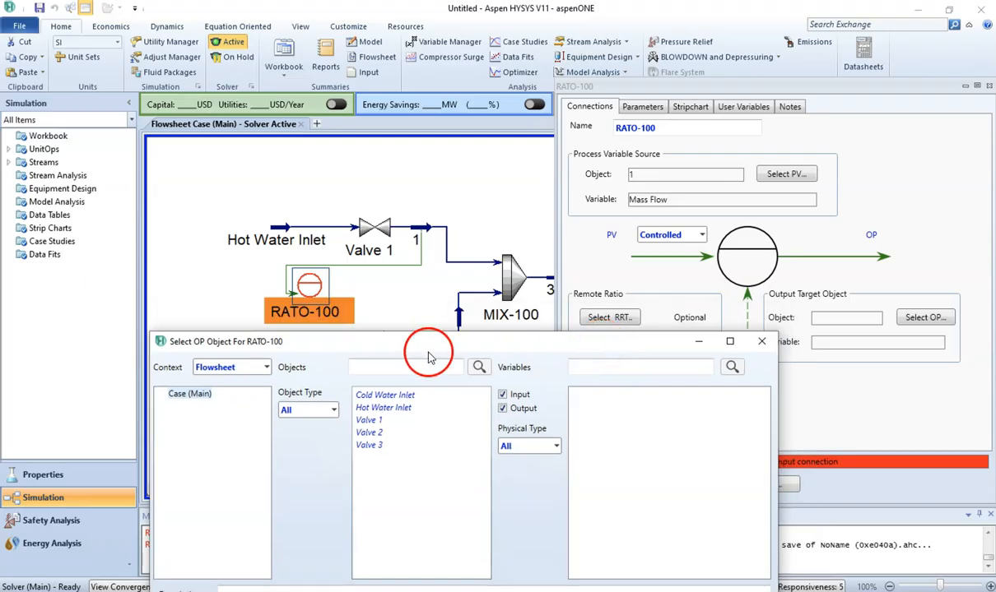
pyautogui.click(377, 421)
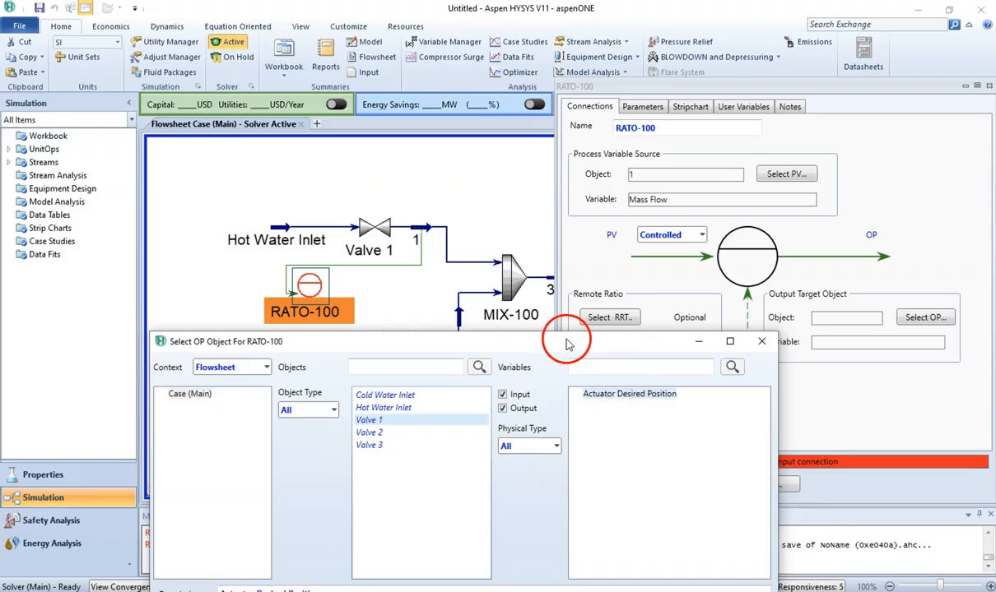
pyautogui.moveTo(539, 339); pyautogui.dragTo(530, 169)
pyautogui.click(725, 451)
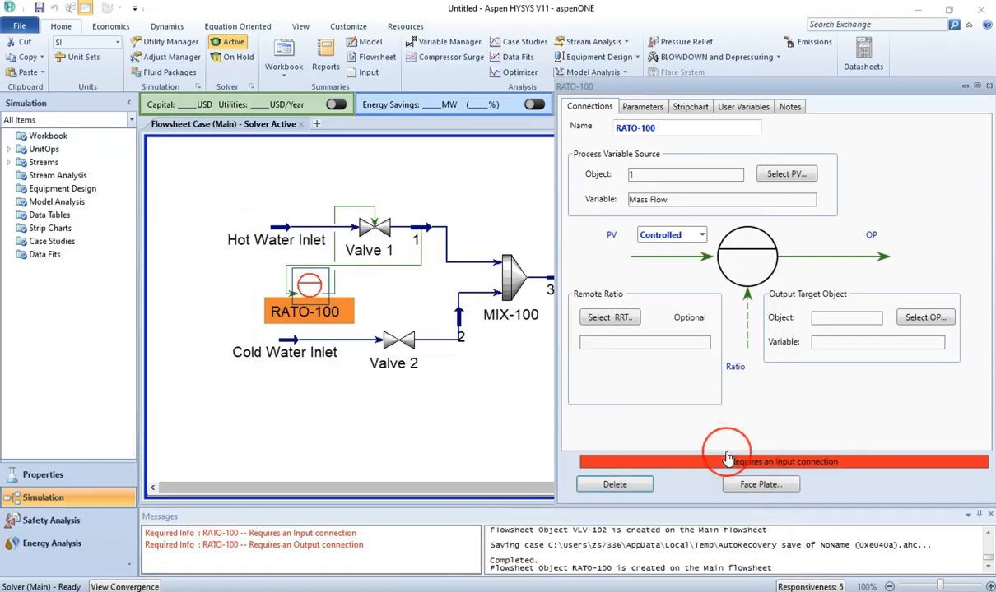
# Step: Switch the ratio controller's process variable selector from Controlled to Reference
pyautogui.click(389, 304)
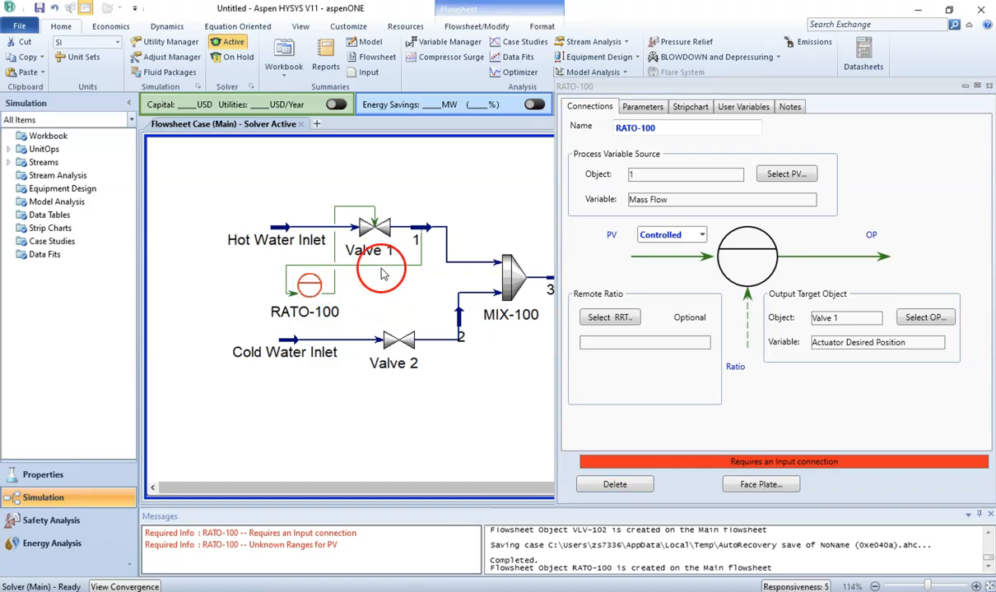
pyautogui.moveTo(421, 238)
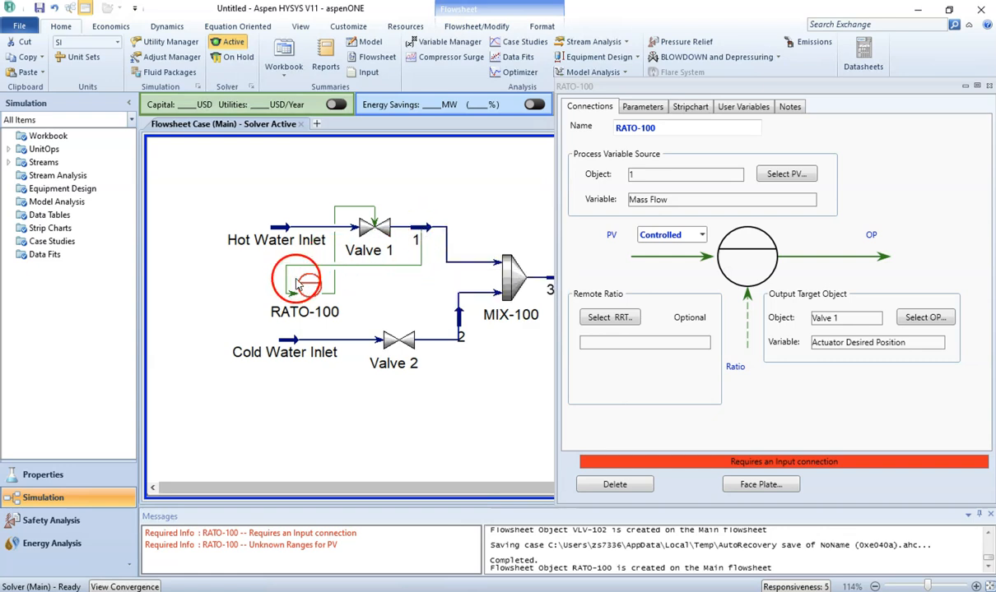
pyautogui.moveTo(306, 289)
pyautogui.moveTo(306, 289)
pyautogui.mouseDown()
pyautogui.moveTo(301, 275)
pyautogui.moveTo(329, 202)
pyautogui.moveTo(371, 203)
pyautogui.moveTo(368, 229)
pyautogui.mouseUp()
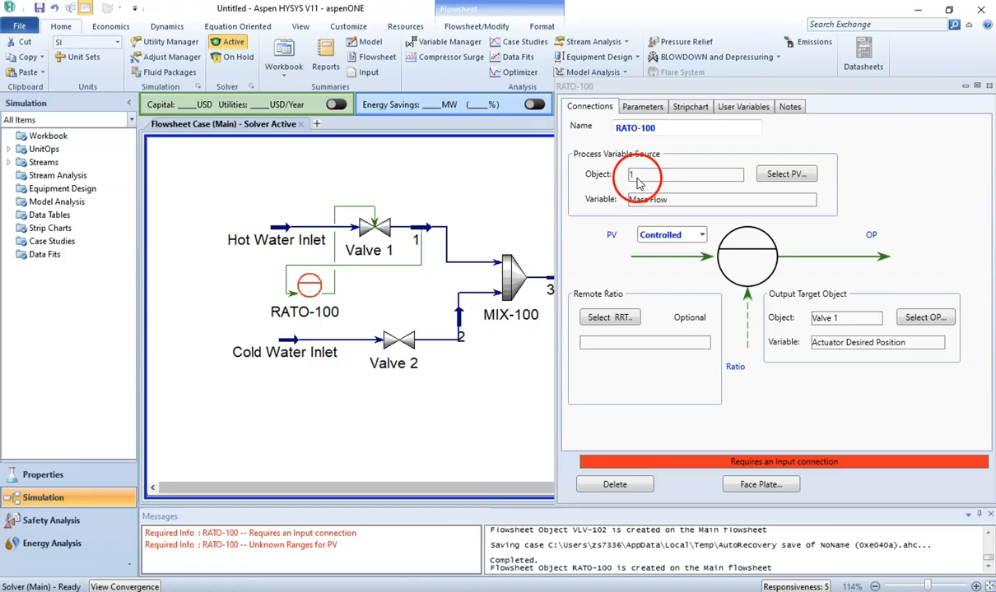
pyautogui.click(701, 235)
pyautogui.click(690, 272)
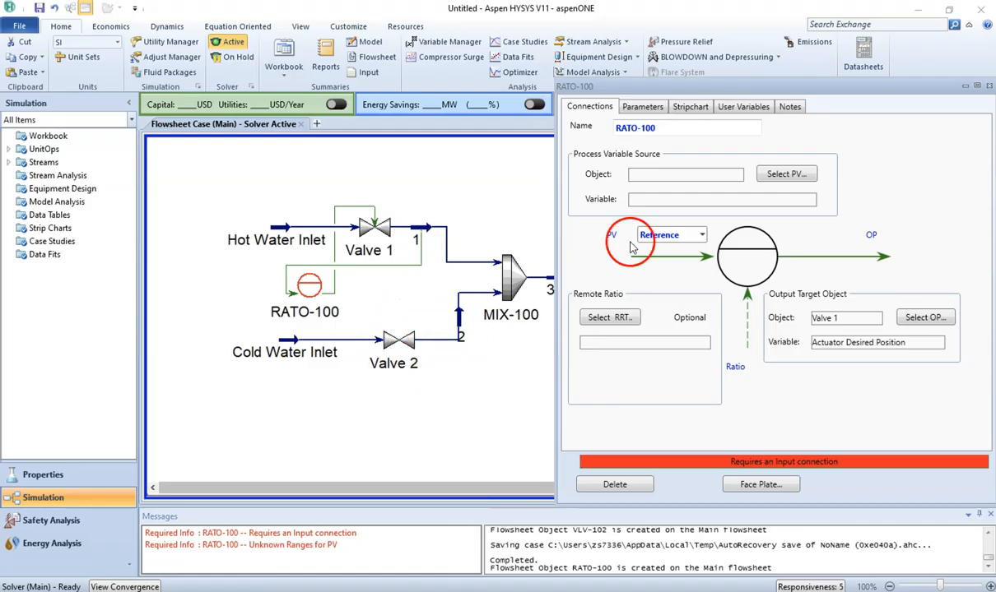
# Step: Set the reference process variable source to the Mass Flow of stream 2
pyautogui.click(777, 176)
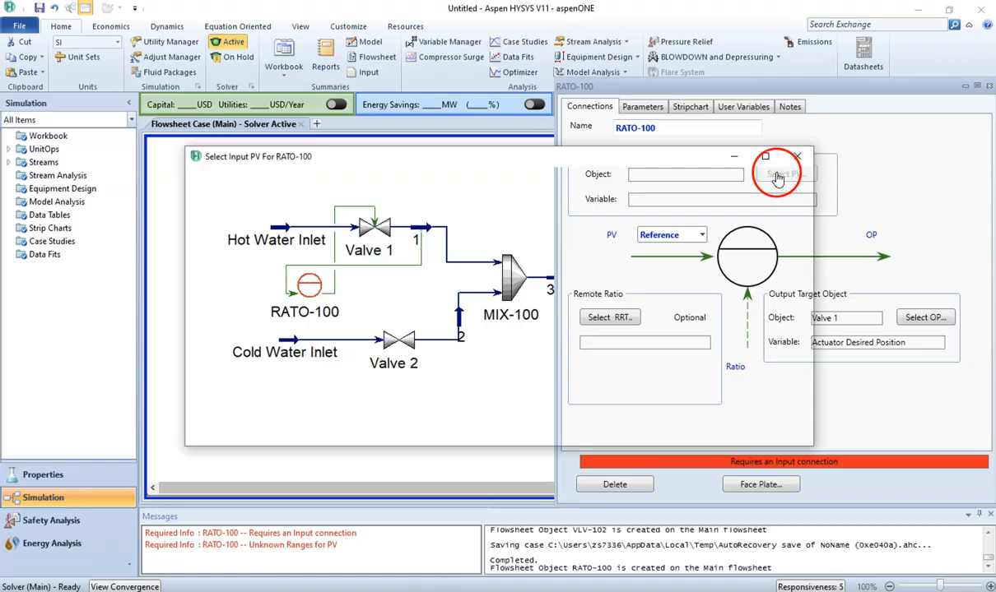
pyautogui.moveTo(695, 162); pyautogui.dragTo(712, 375)
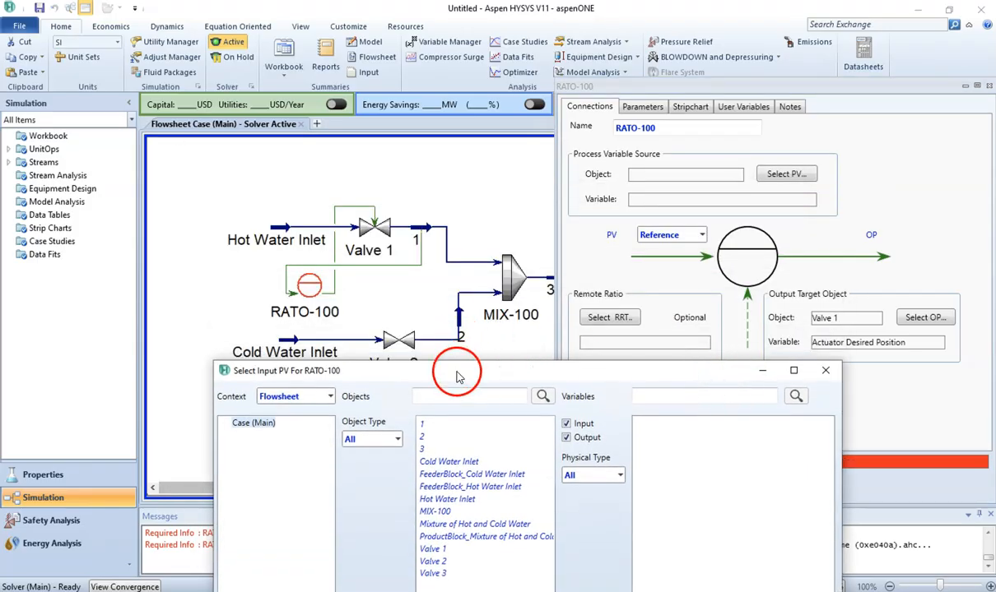
pyautogui.click(432, 435)
pyautogui.click(667, 395)
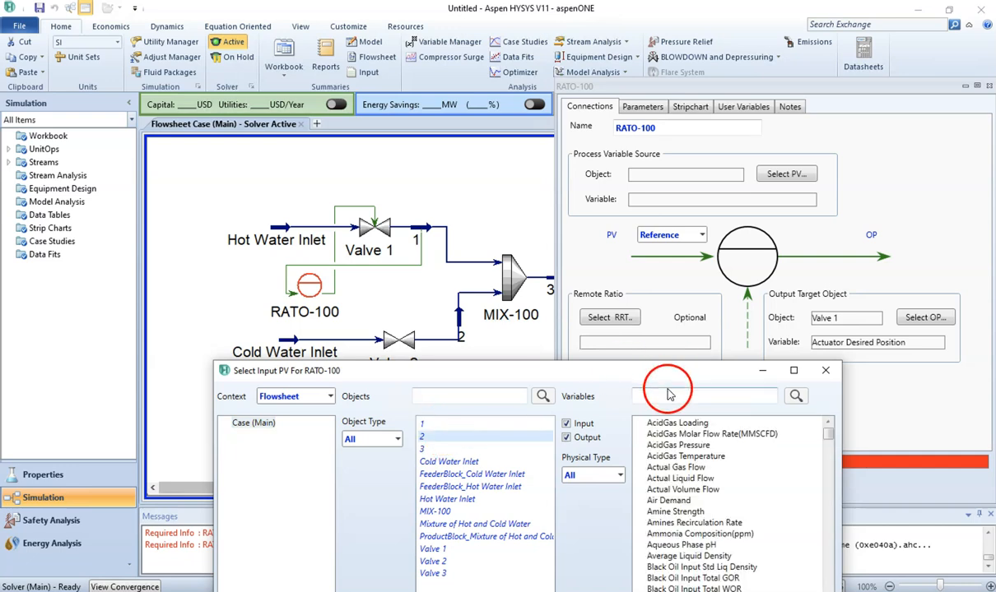
pyautogui.write('mass flow')
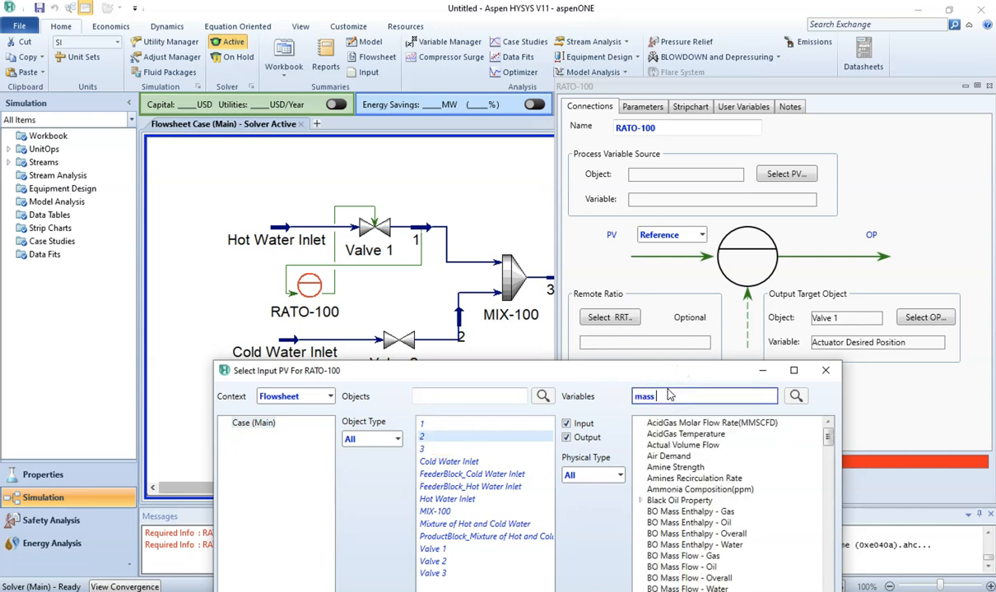
pyautogui.click(628, 377)
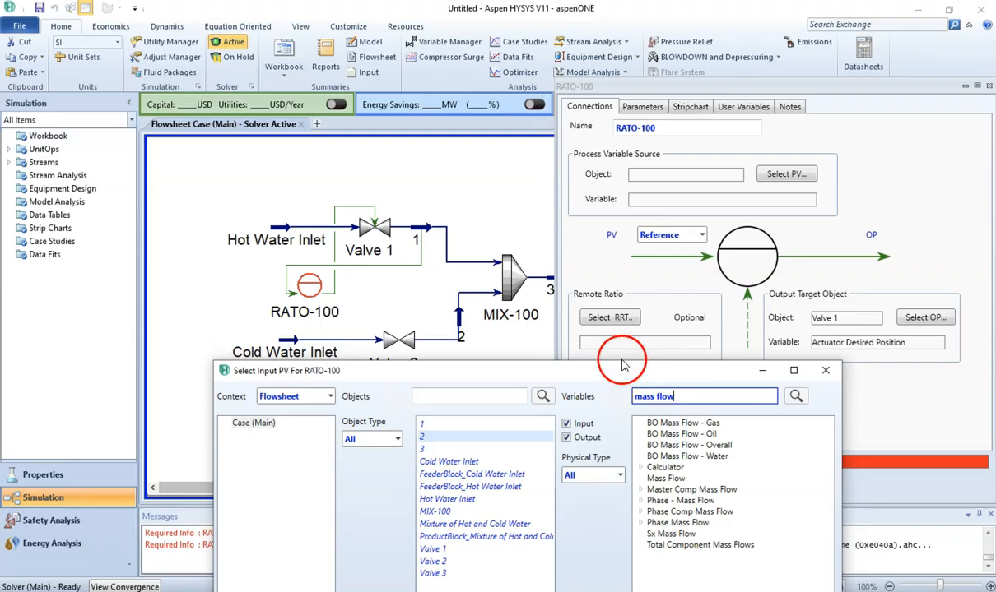
pyautogui.moveTo(628, 380); pyautogui.dragTo(604, 218)
pyautogui.click(642, 318)
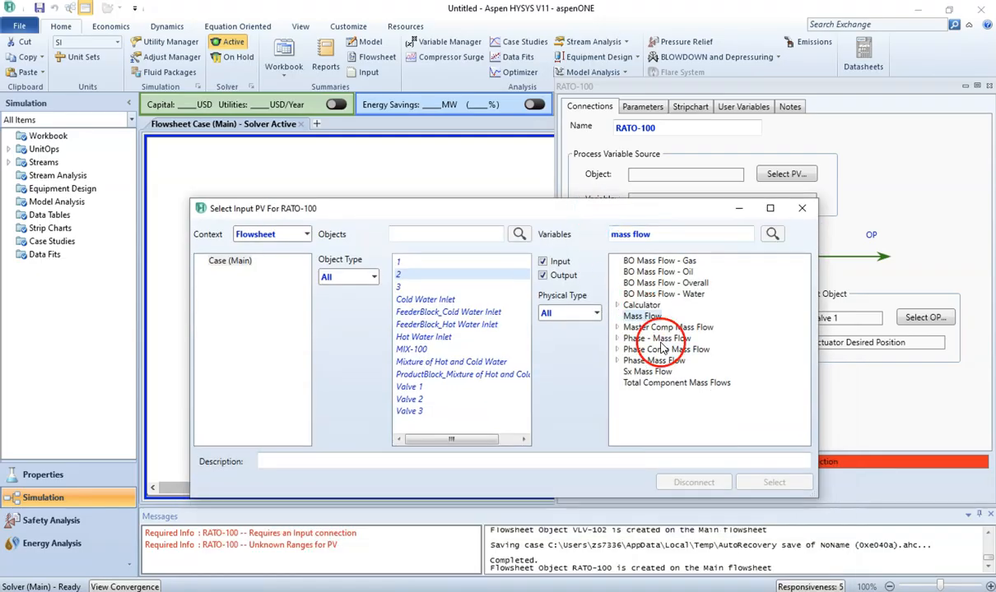
pyautogui.click(774, 482)
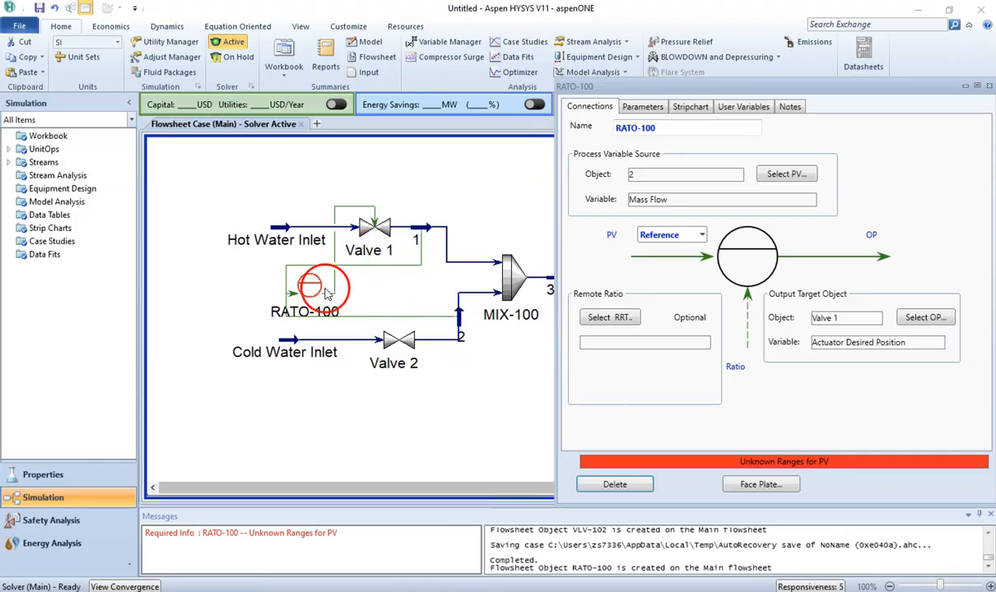
# Step: Flip the RATO-100 controller icon horizontally on the flowsheet
pyautogui.click(298, 284)
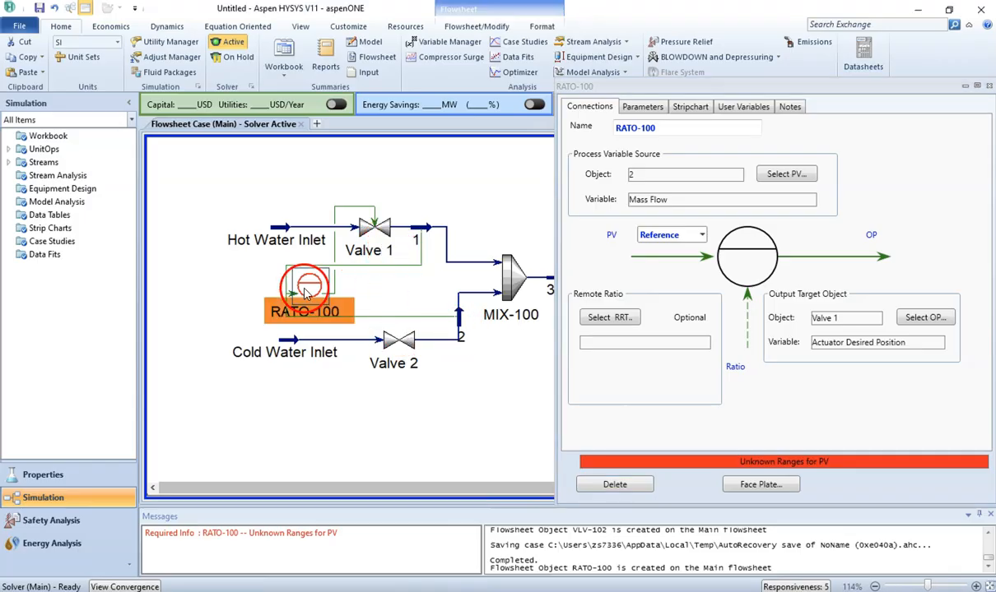
pyautogui.click(465, 25)
pyautogui.click(105, 60)
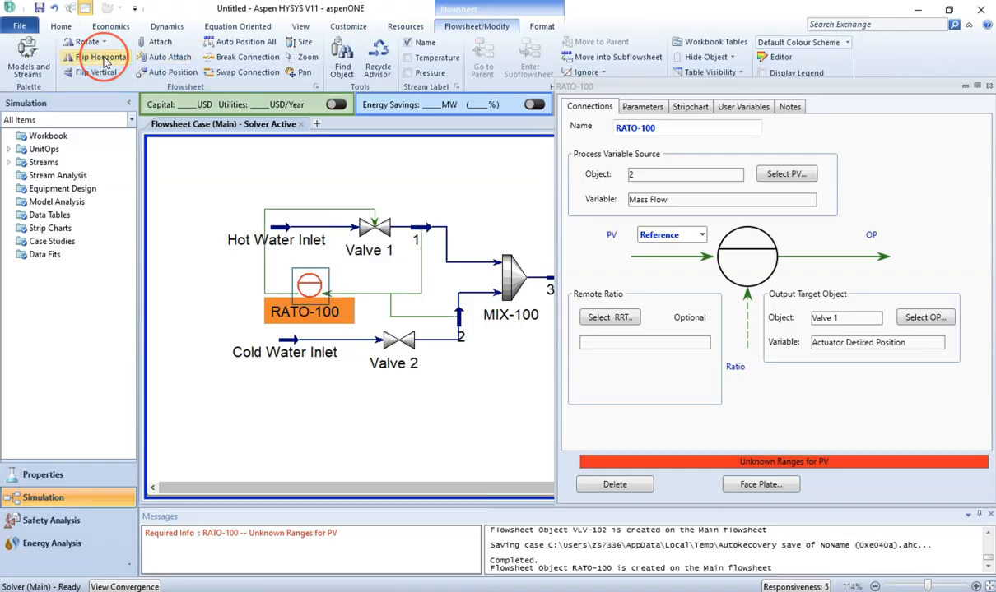
pyautogui.click(356, 436)
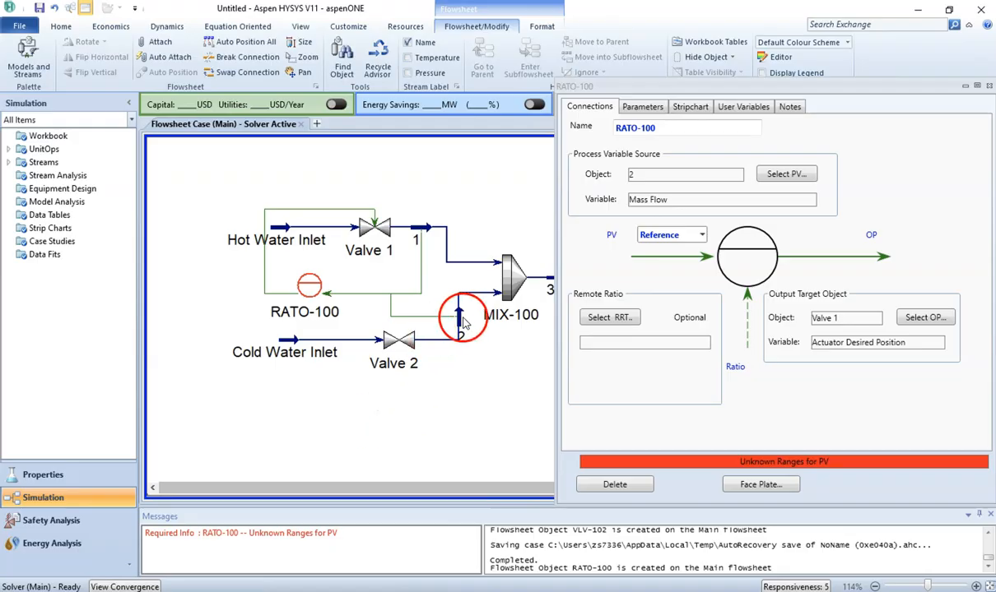
pyautogui.moveTo(459, 325)
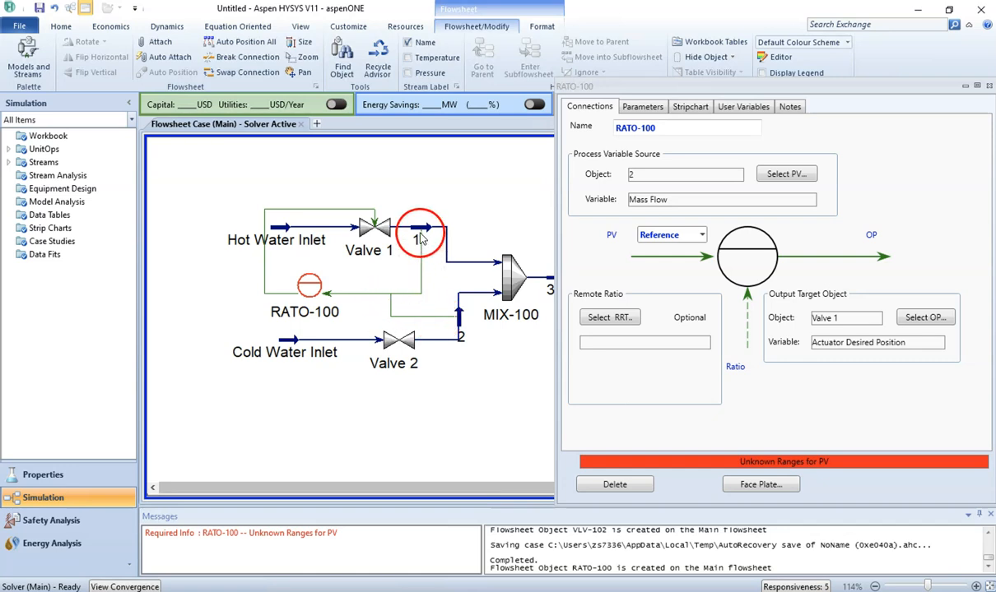
pyautogui.moveTo(423, 236)
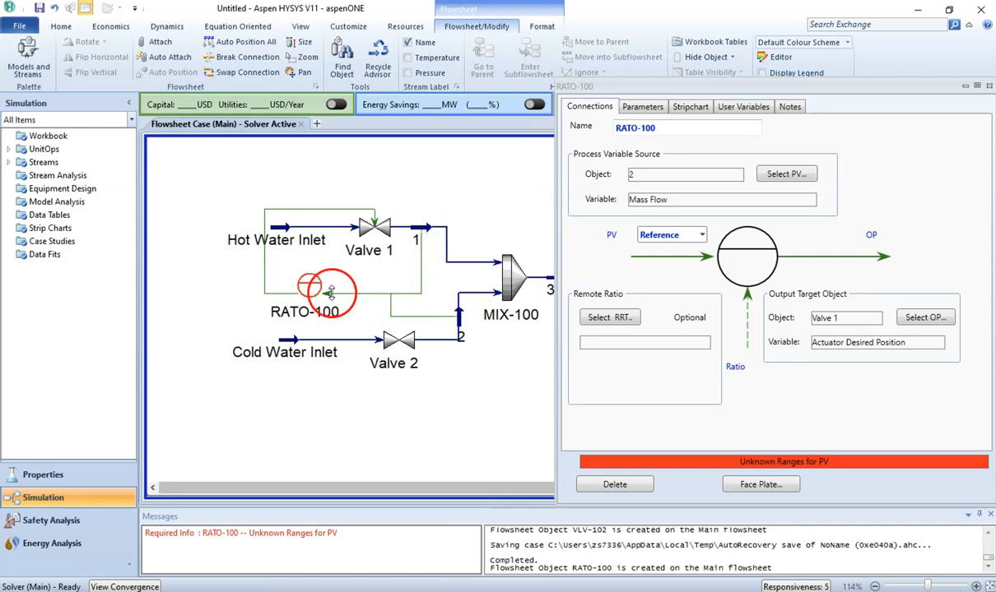
pyautogui.moveTo(318, 295)
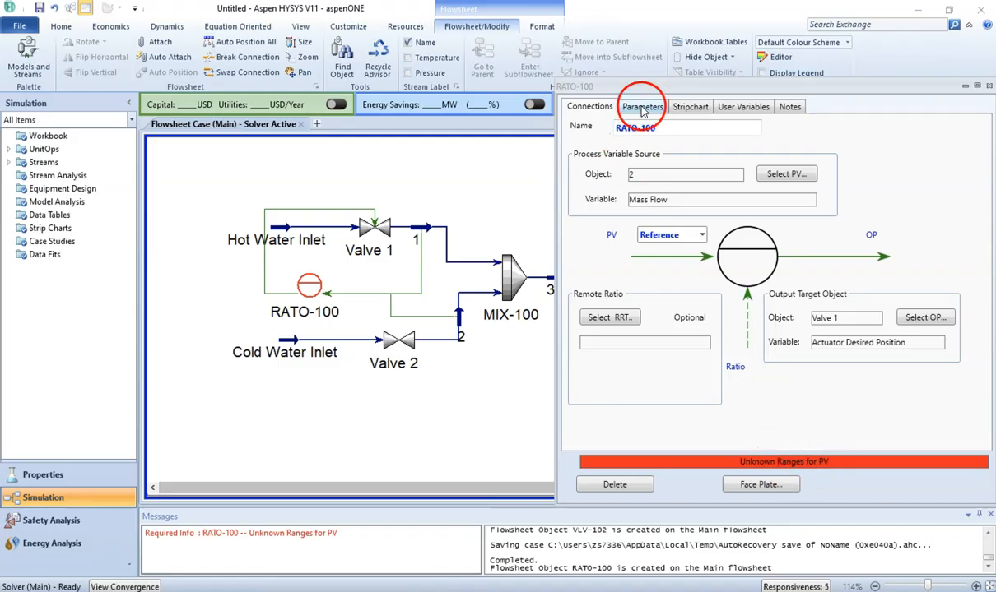
# Step: Open the ratio controller's Range parameters
pyautogui.click(642, 110)
pyautogui.click(581, 154)
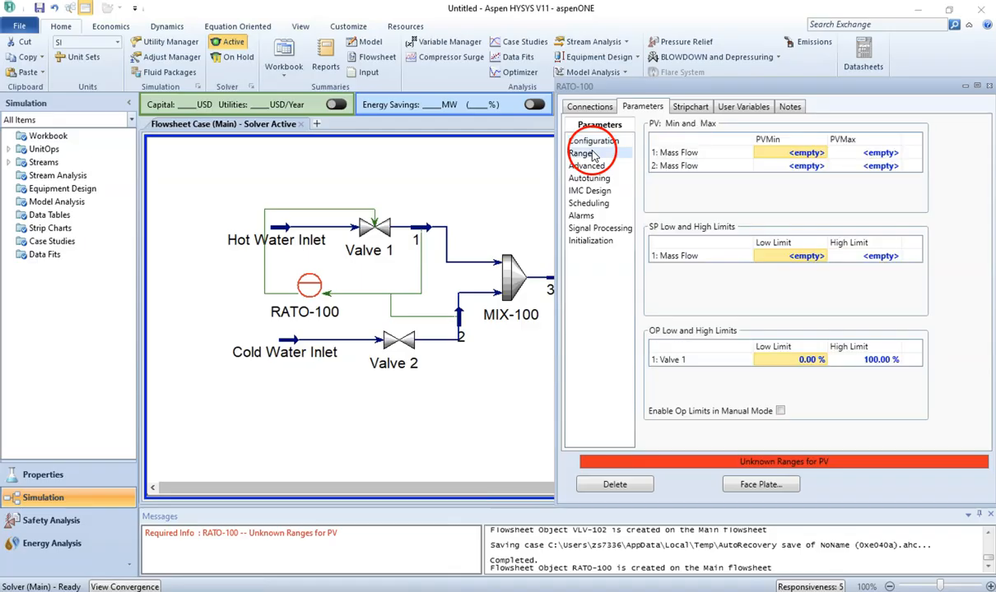
# Step: In the workbook PDF, highlight "PV and reference PV ranges are 0 to 500 kg/h" in yellow
pyautogui.hotkey('alt', 'Tab')
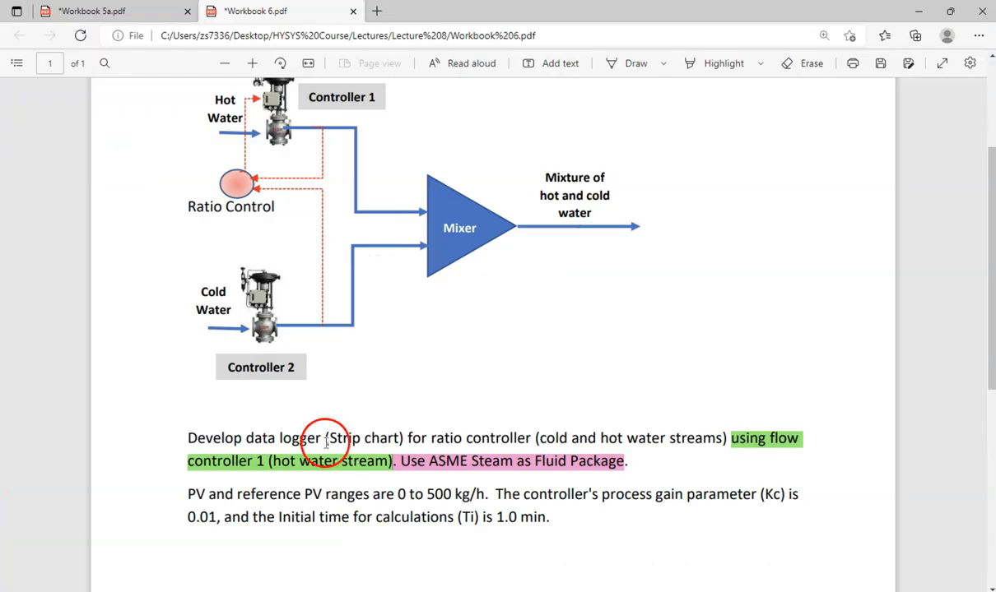
pyautogui.scroll(-1, 253, 491)
pyautogui.moveTo(189, 464); pyautogui.dragTo(478, 465)
pyautogui.moveTo(504, 400)
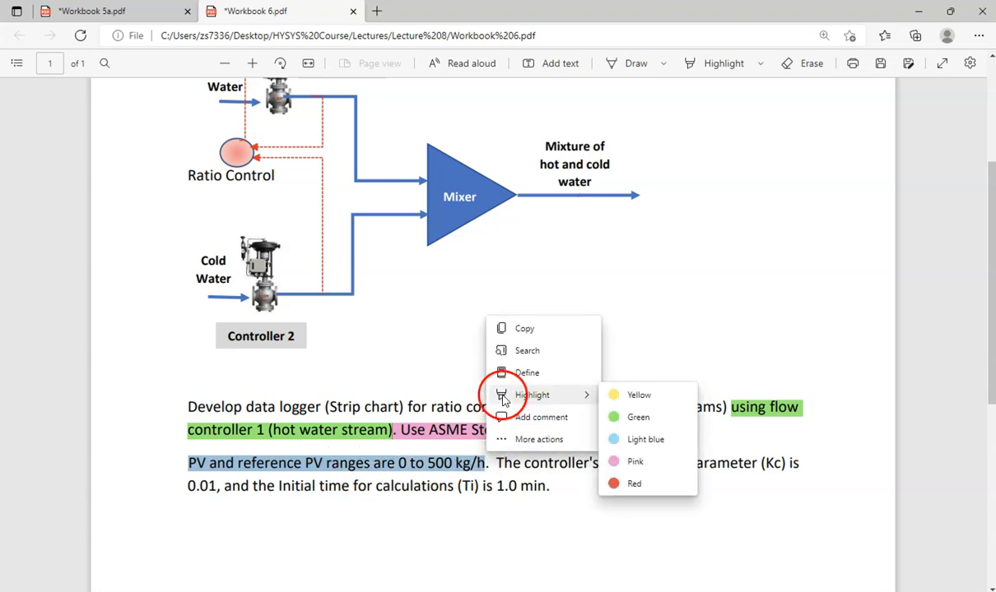
pyautogui.click(638, 396)
# Step: Set both PV and reference PV mass-flow ranges to 0–500 kg/h, then open the Configuration parameters
pyautogui.moveTo(500, 588)
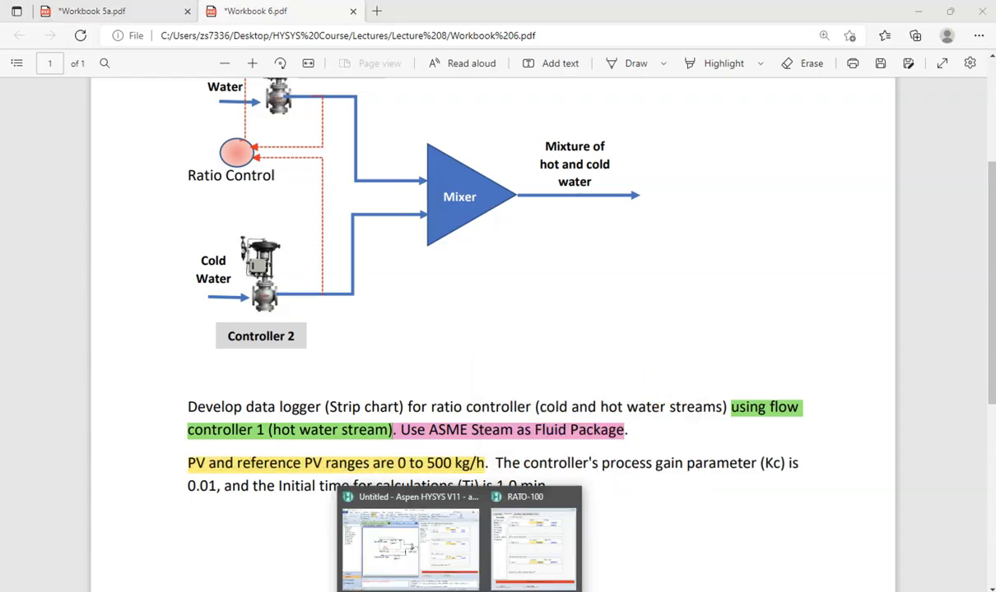
pyautogui.click(516, 552)
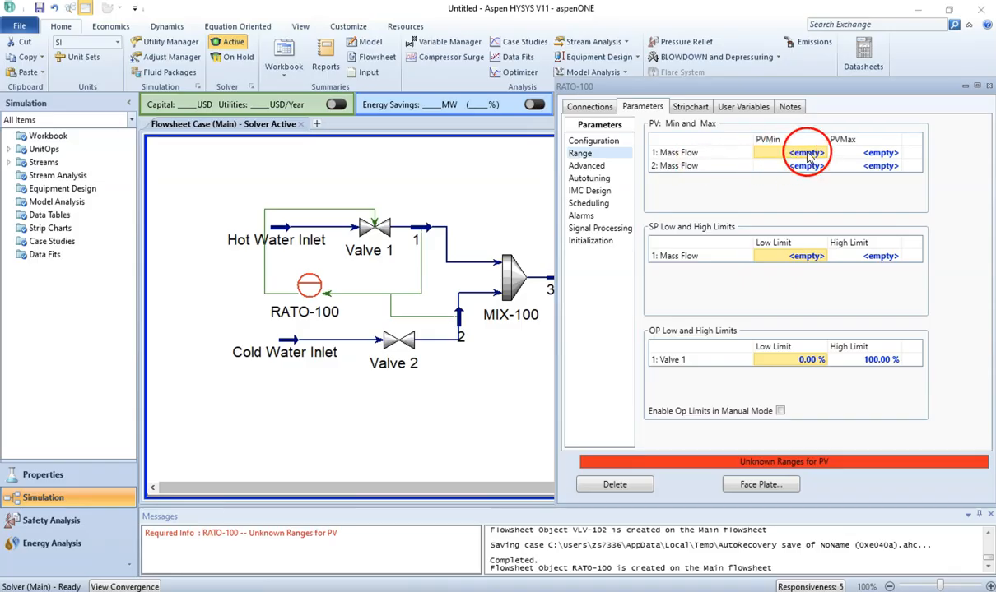
pyautogui.click(807, 155)
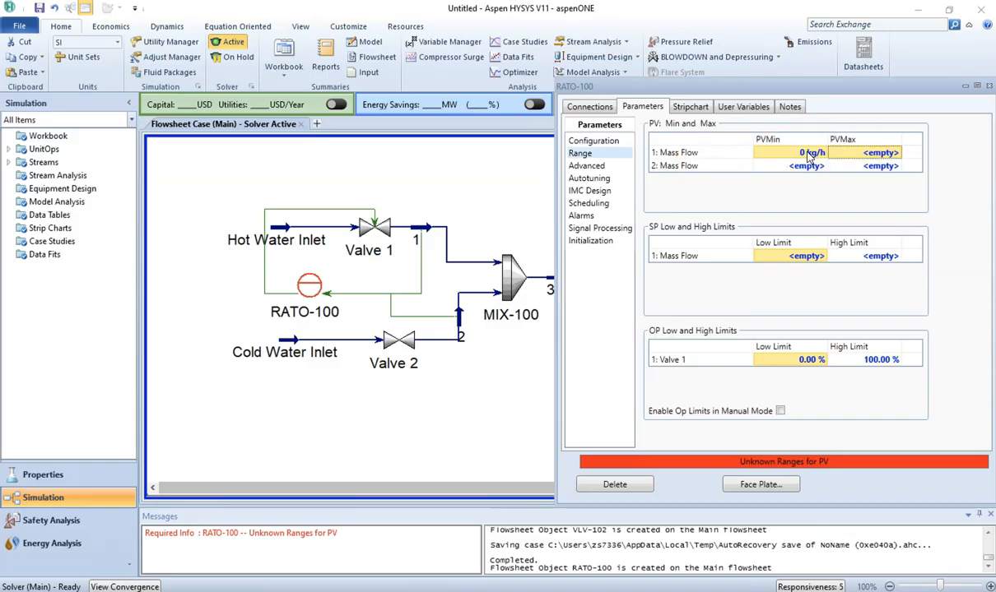
pyautogui.click(876, 155)
pyautogui.write('50')
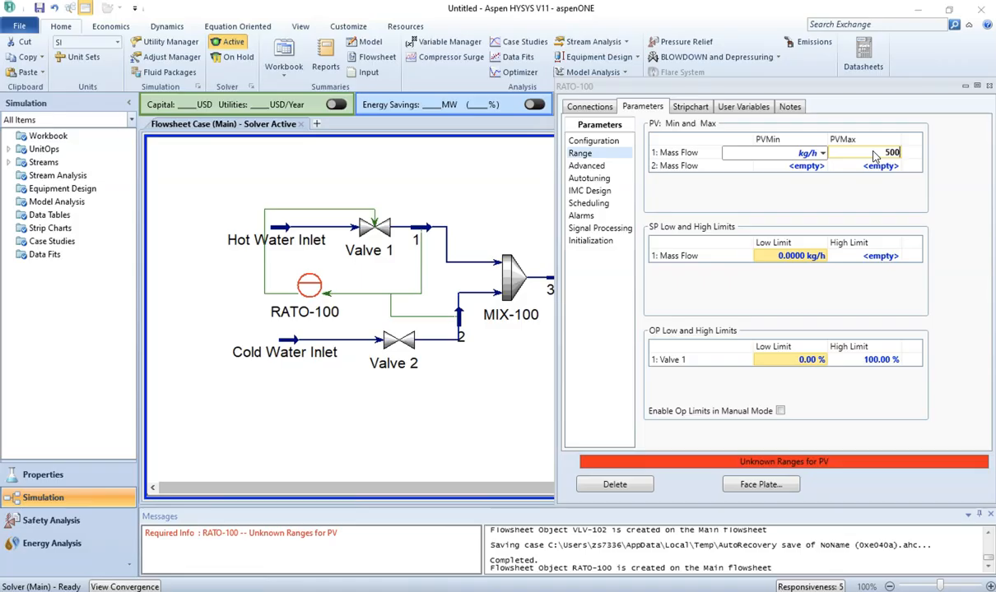
pyautogui.write('0')
pyautogui.press('Return')
pyautogui.click(808, 167)
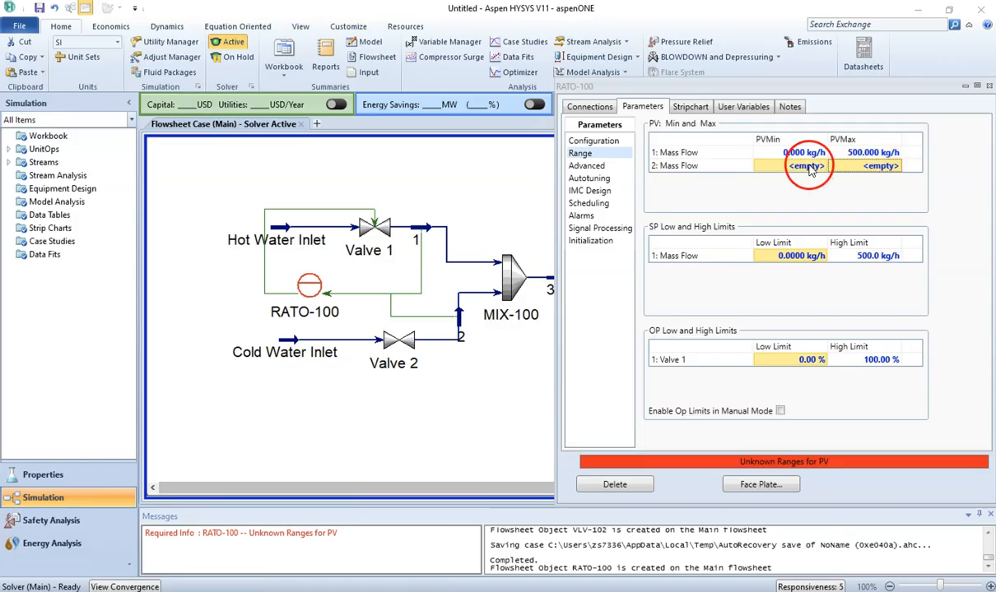
pyautogui.write('0 kg/h')
pyautogui.press('Return')
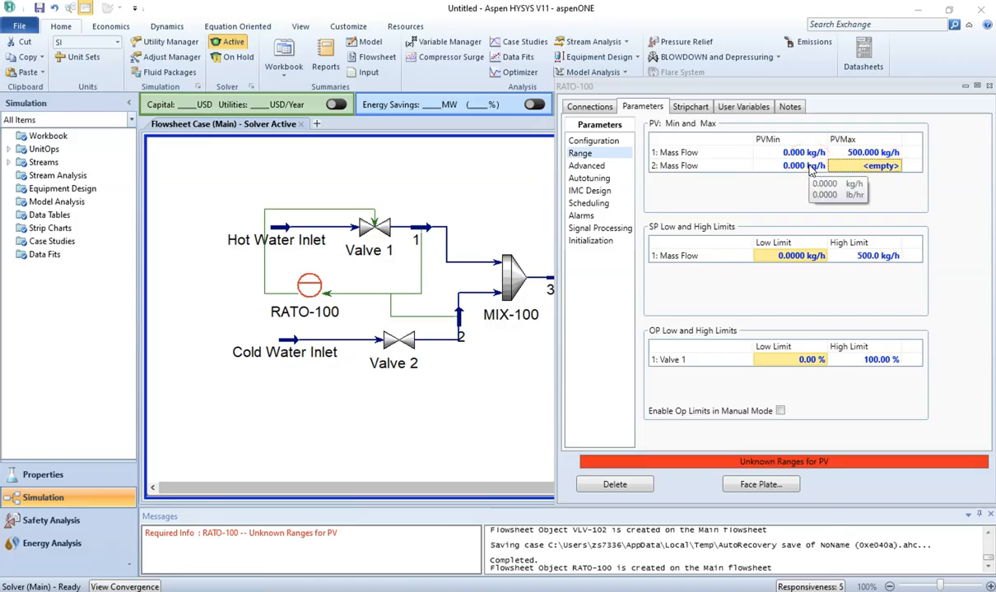
pyautogui.write('50')
pyautogui.press('Return')
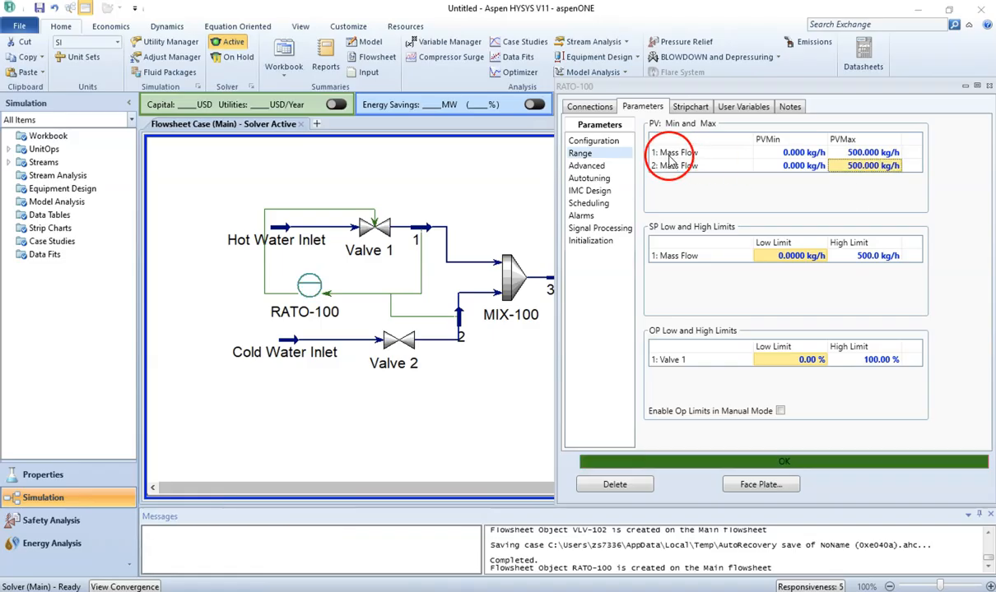
pyautogui.click(611, 146)
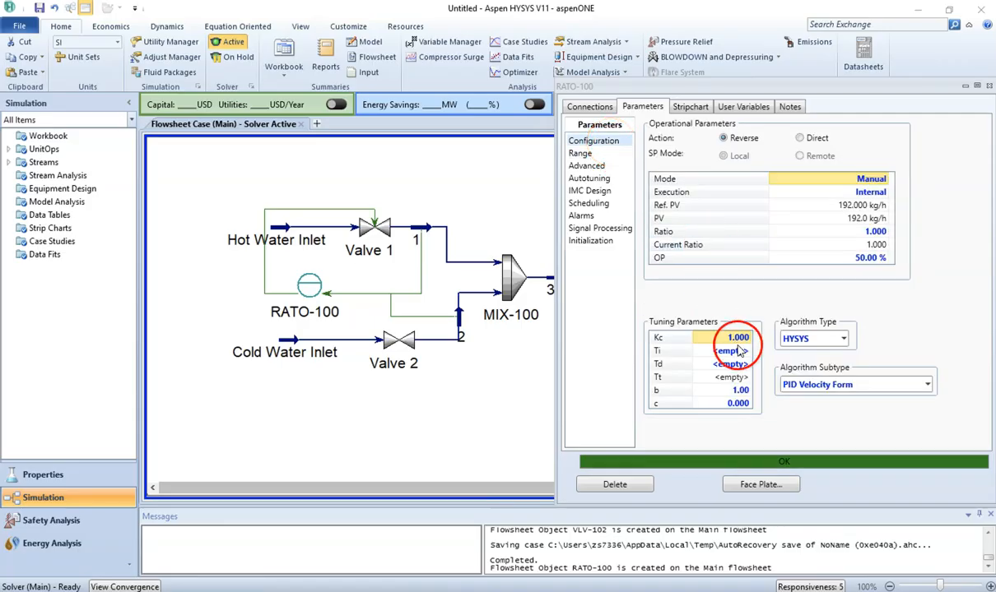
# Step: In the workbook PDF, highlight the sentence giving Kc = 0.01 and Ti = 1.0 min in light blue
pyautogui.moveTo(323, 590)
pyautogui.click(323, 539)
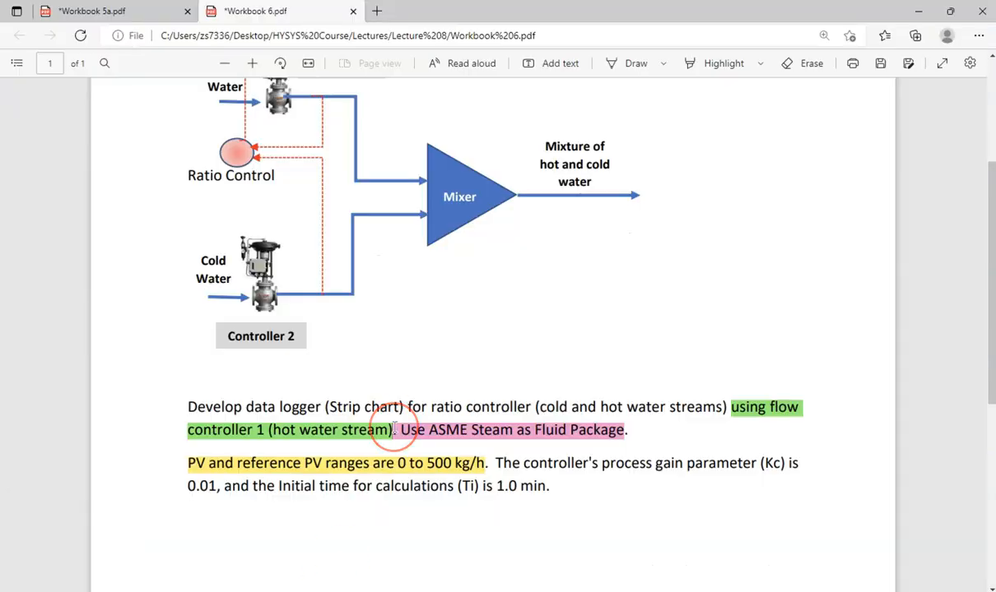
pyautogui.scroll(3, 394, 429)
pyautogui.scroll(-3, 395, 427)
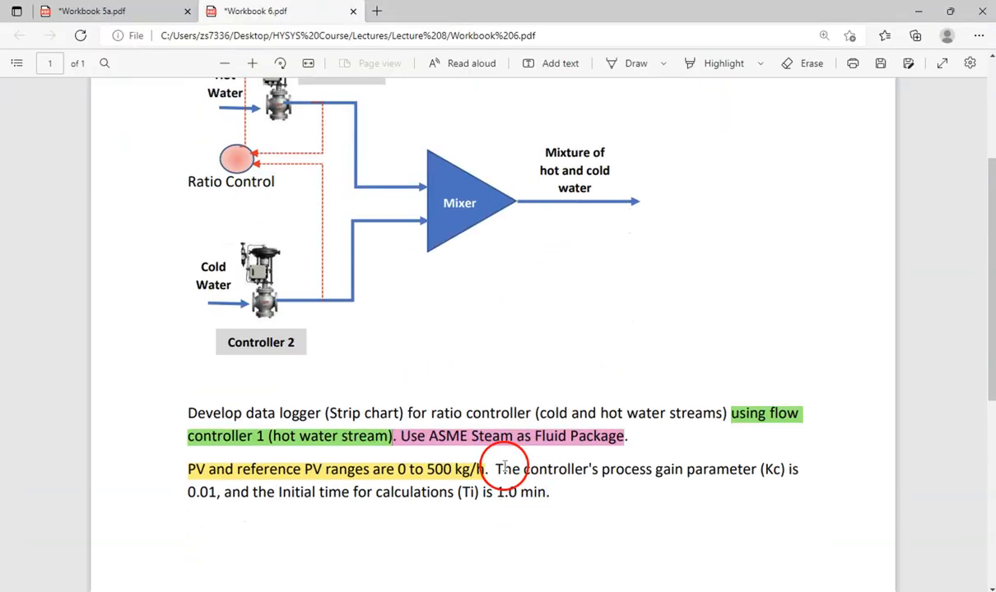
pyautogui.moveTo(498, 469); pyautogui.dragTo(549, 492)
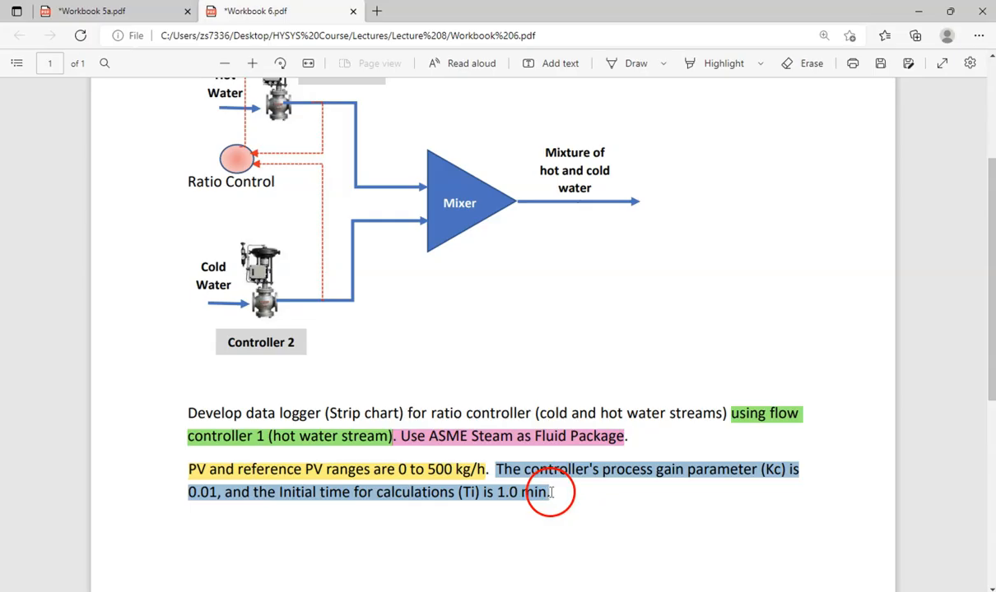
pyautogui.moveTo(573, 420)
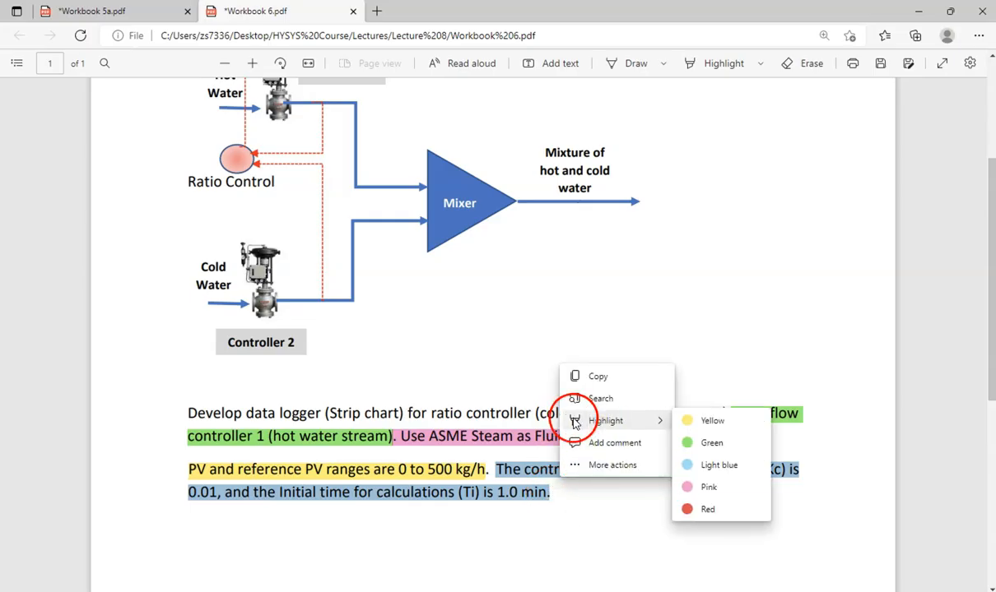
pyautogui.click(713, 465)
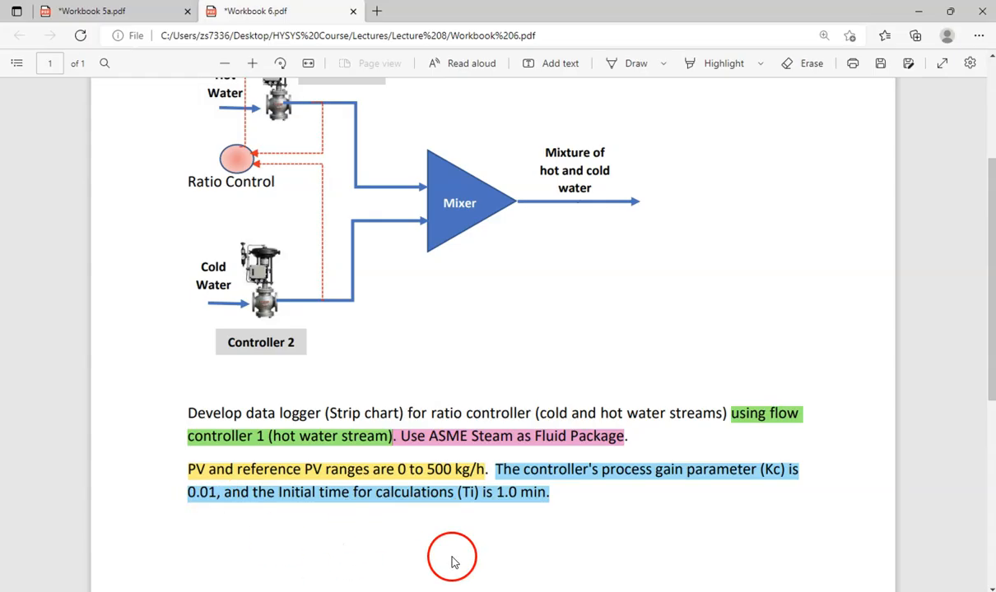
pyautogui.click(526, 553)
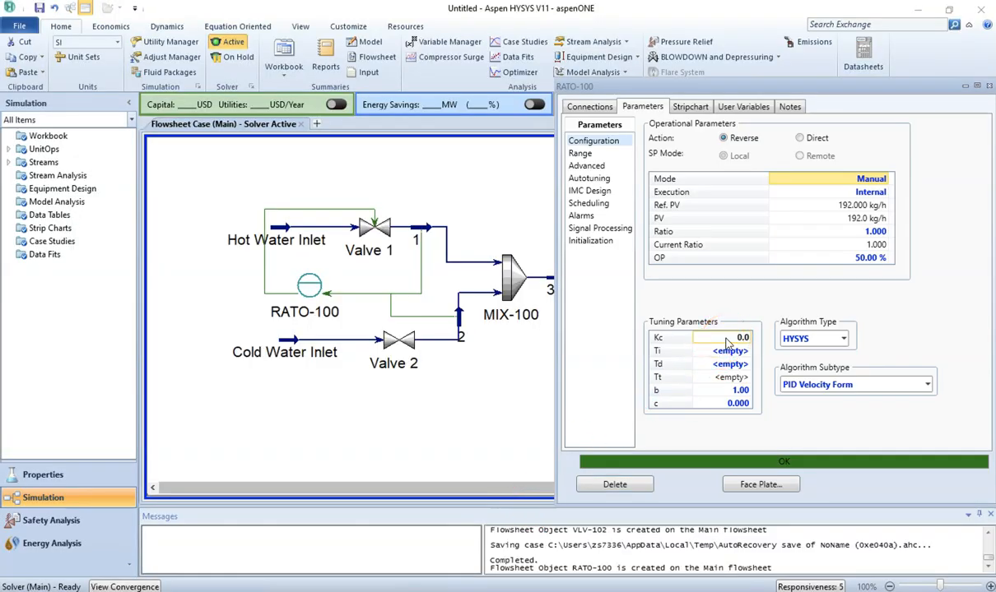
# Step: Set the ratio controller's tuning parameters to Kc 0.01 and Ti 1.0 min
pyautogui.press('Return')
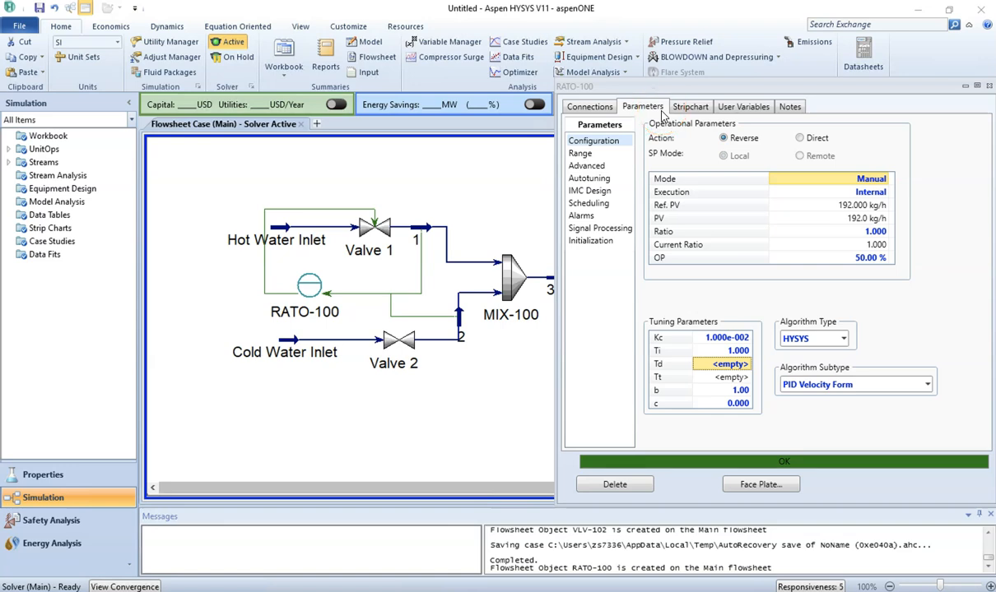
# Step: Create a strip chart for the ratio controller using the SP, PV, OP Only variable set
pyautogui.click(691, 110)
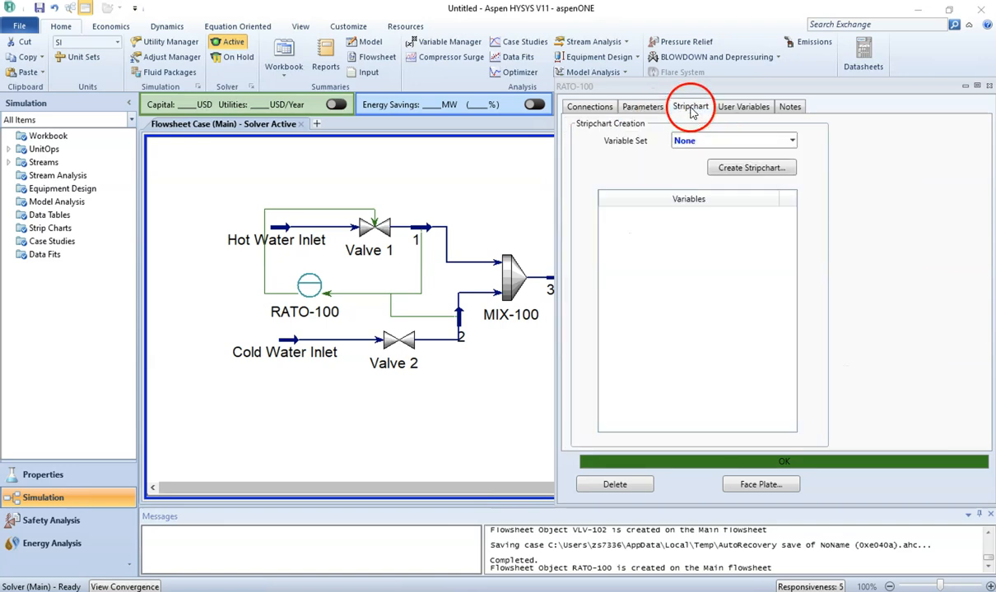
pyautogui.click(794, 142)
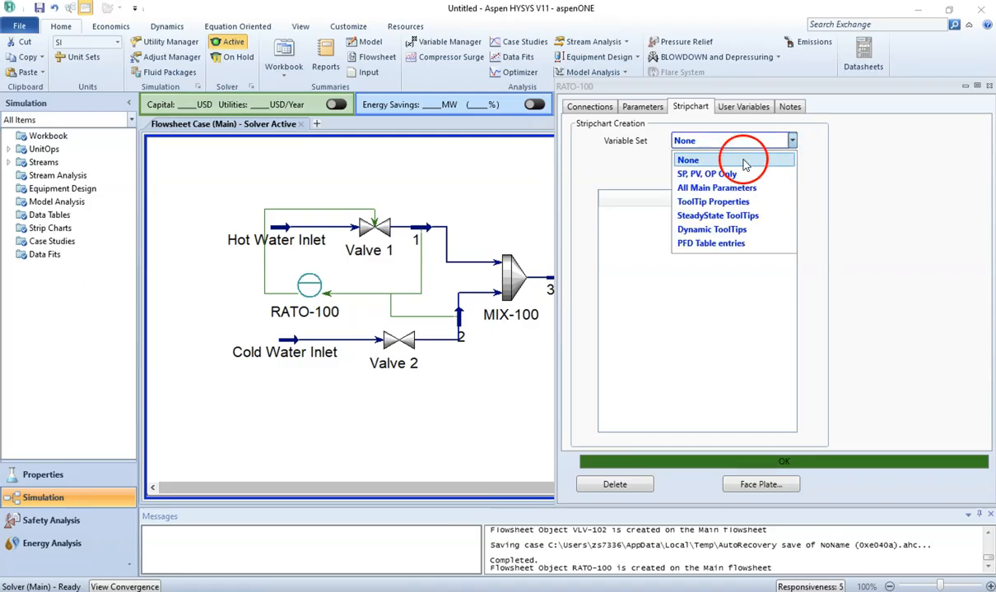
pyautogui.click(802, 173)
pyautogui.click(734, 179)
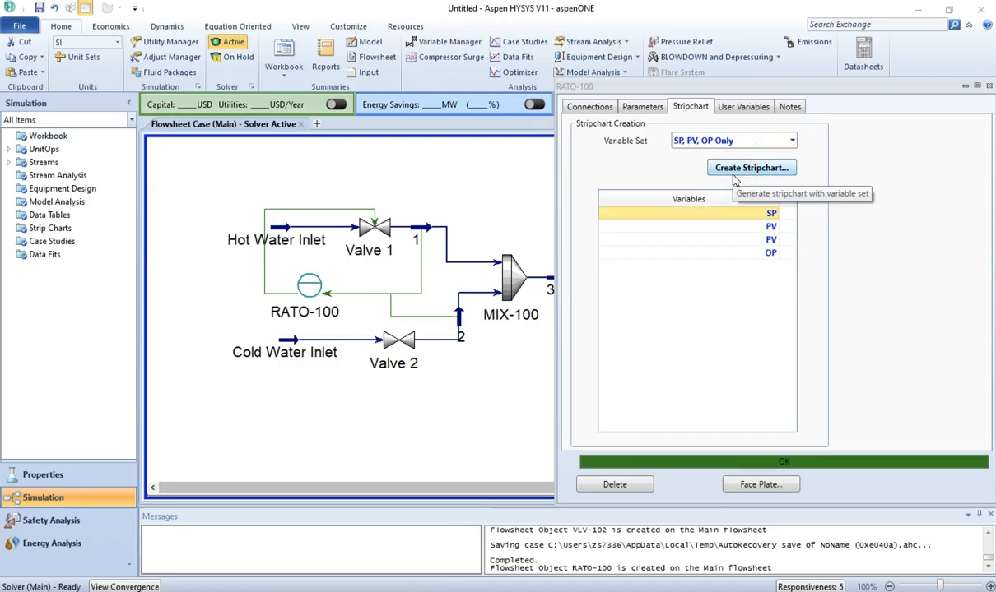
pyautogui.click(734, 172)
# Step: Deactivate the OP variable in the strip chart setup and display the chart
pyautogui.click(417, 153)
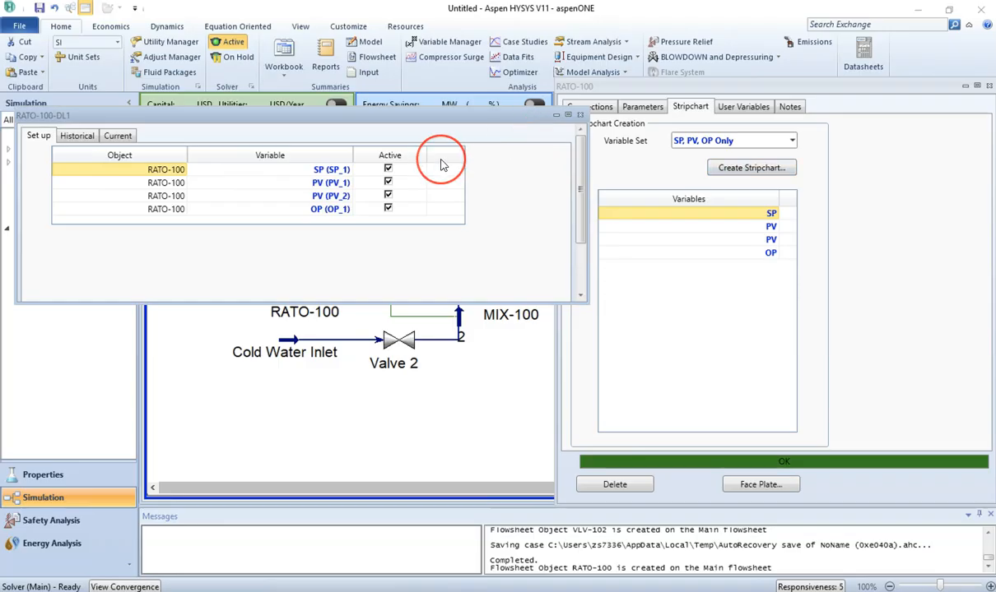
pyautogui.click(387, 209)
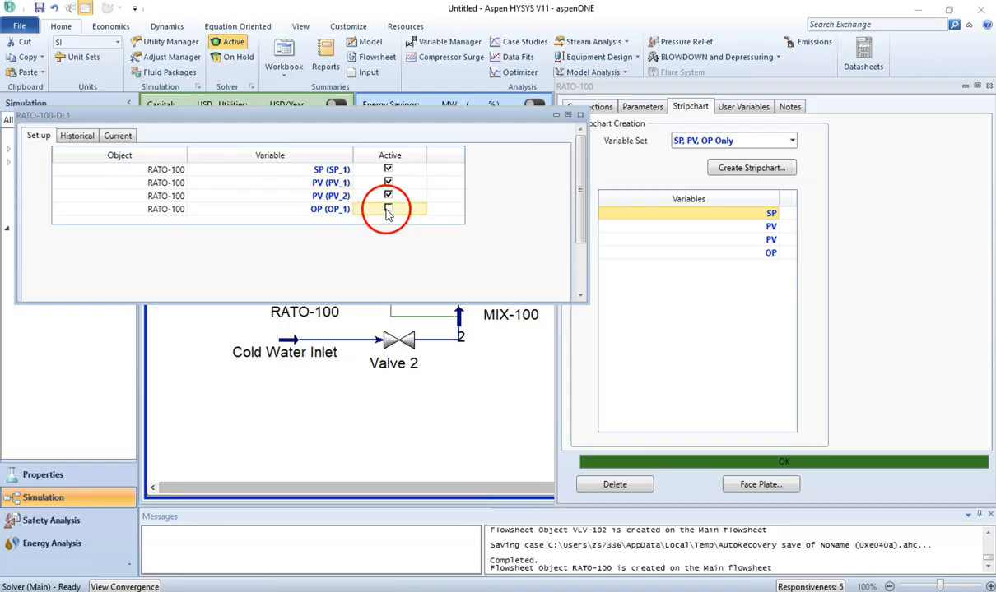
pyautogui.scroll(-2, 581, 239)
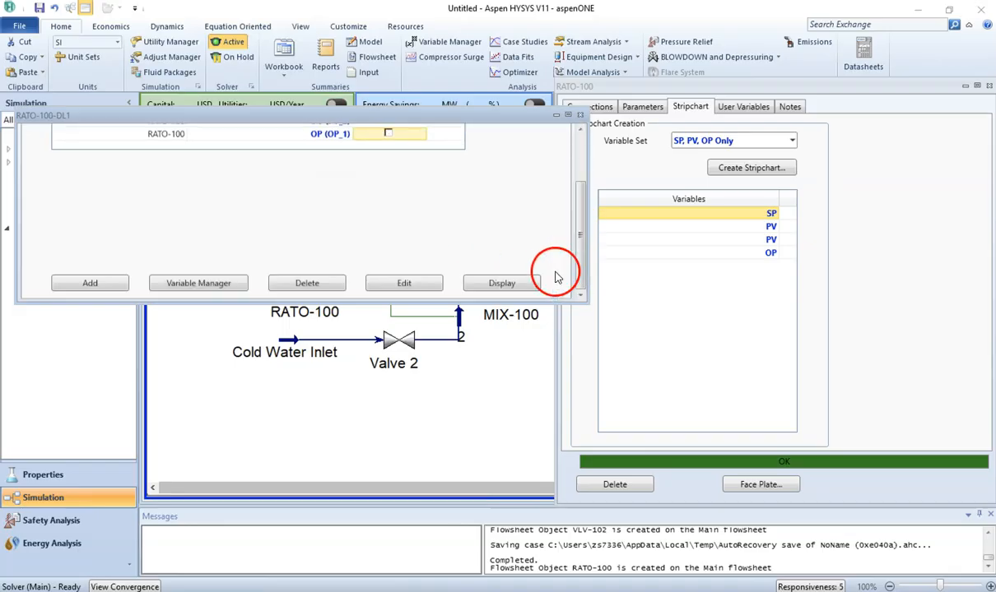
pyautogui.click(490, 282)
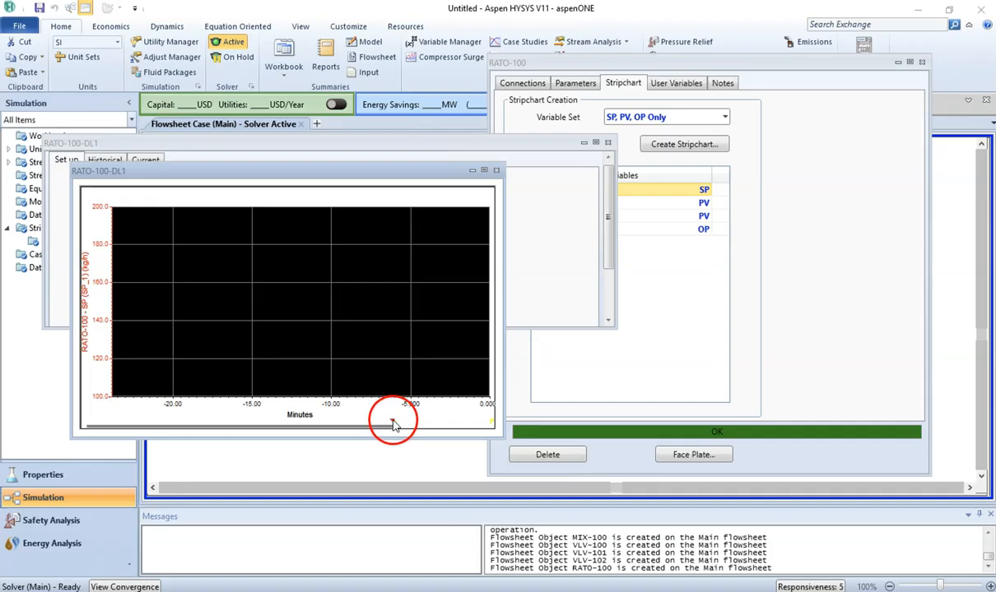
# Step: Close the strip chart setup, open the controller's face plate and arrange it beside the chart
pyautogui.moveTo(393, 424); pyautogui.dragTo(66, 398)
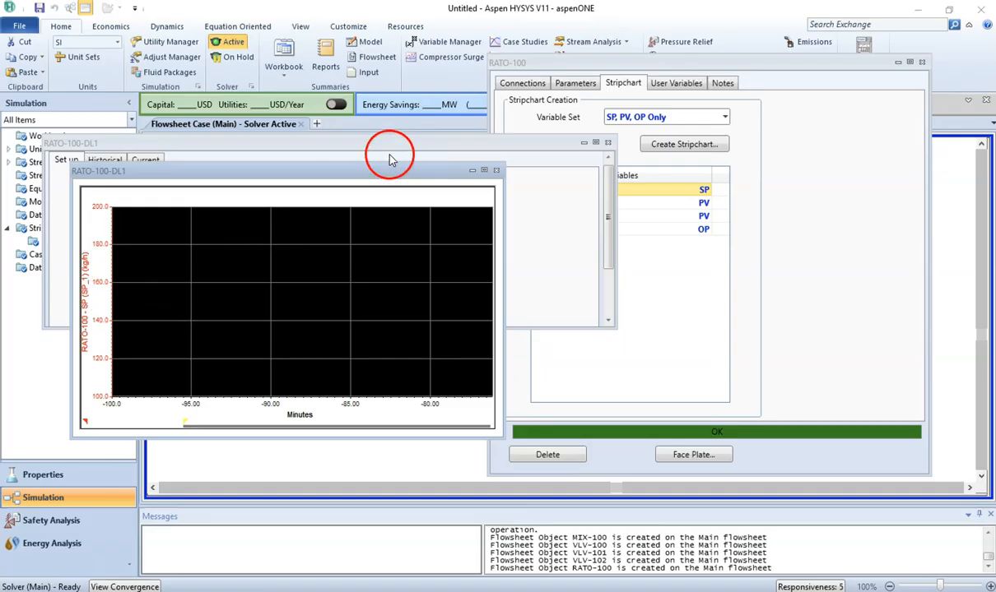
pyautogui.click(598, 143)
pyautogui.click(607, 142)
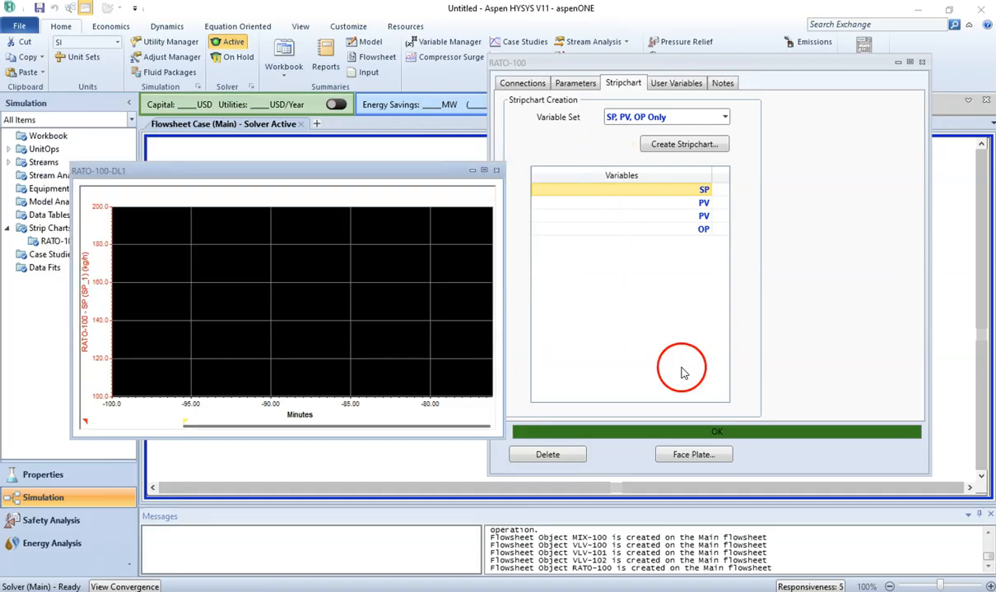
pyautogui.click(687, 459)
pyautogui.moveTo(280, 186); pyautogui.dragTo(100, 142)
pyautogui.moveTo(317, 176); pyautogui.dragTo(423, 172)
# Step: Start switching to dynamics mode, choose to resolve issues in steady state, and apply the Dynamics Assistant's changes
pyautogui.click(285, 67)
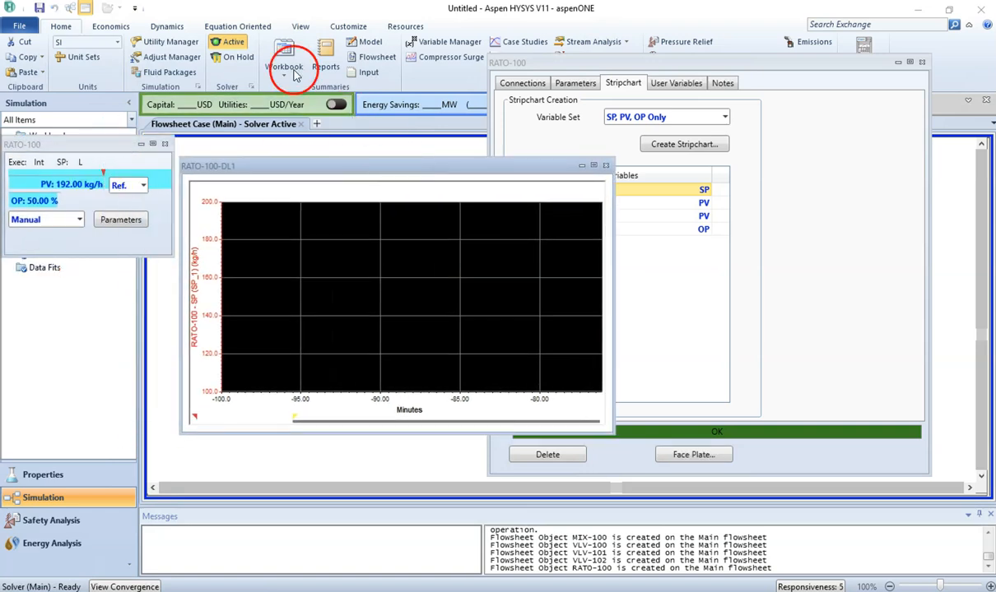
pyautogui.click(180, 25)
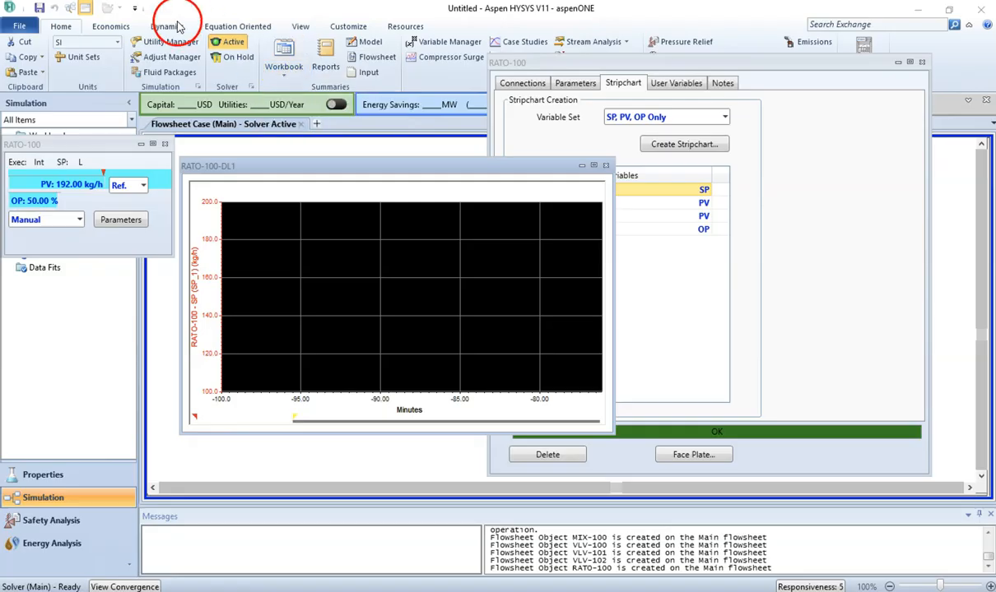
pyautogui.click(20, 51)
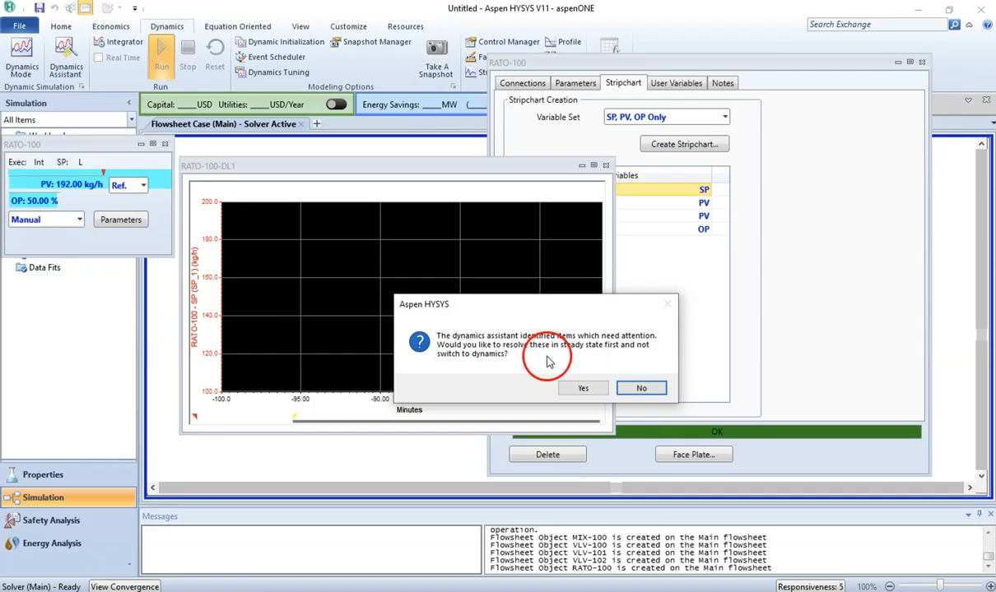
pyautogui.click(581, 390)
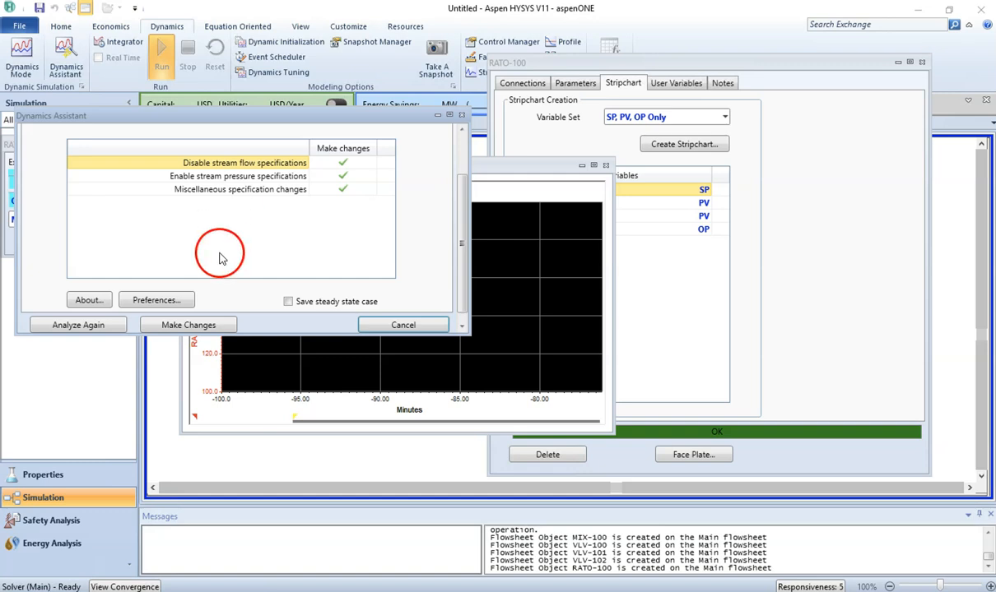
pyautogui.click(213, 327)
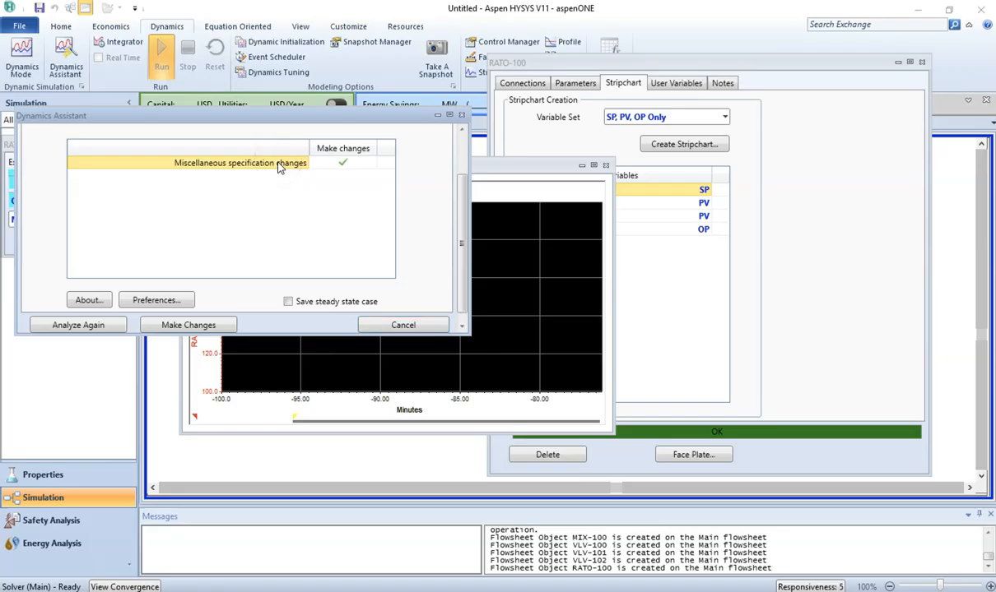
# Step: Accept the MIX-100 equal pressures specification change in the Dynamics Assistant, apply it, and close the assistant
pyautogui.doubleClick(278, 167)
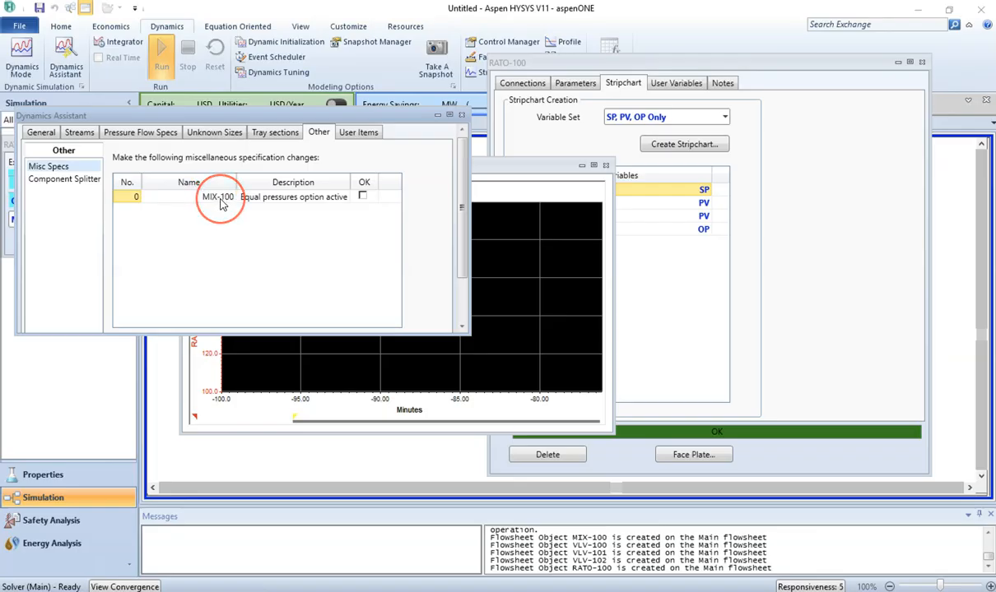
pyautogui.moveTo(221, 194); pyautogui.dragTo(364, 212)
pyautogui.click(363, 199)
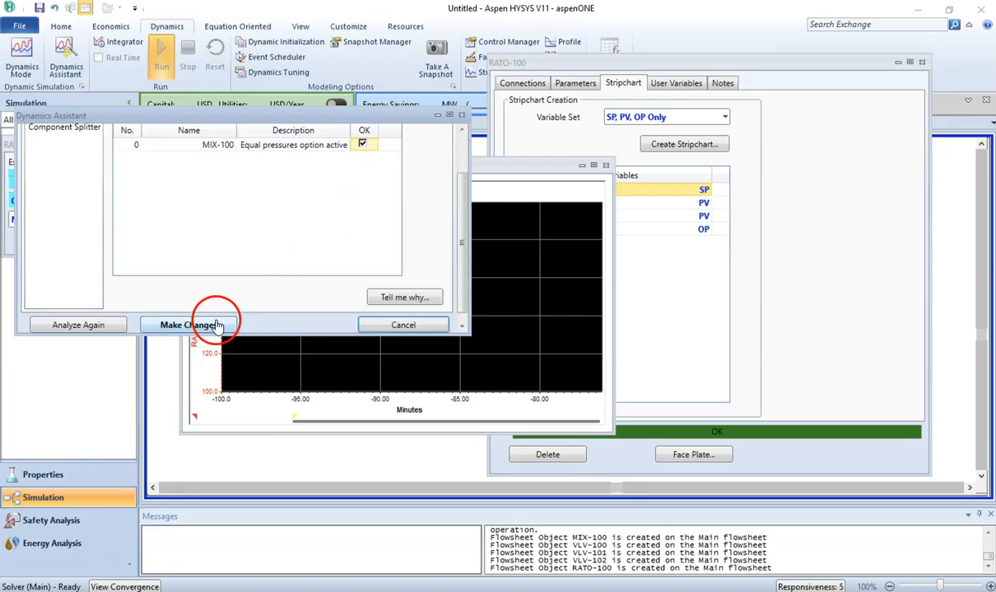
pyautogui.click(217, 326)
pyautogui.scroll(2, 206, 270)
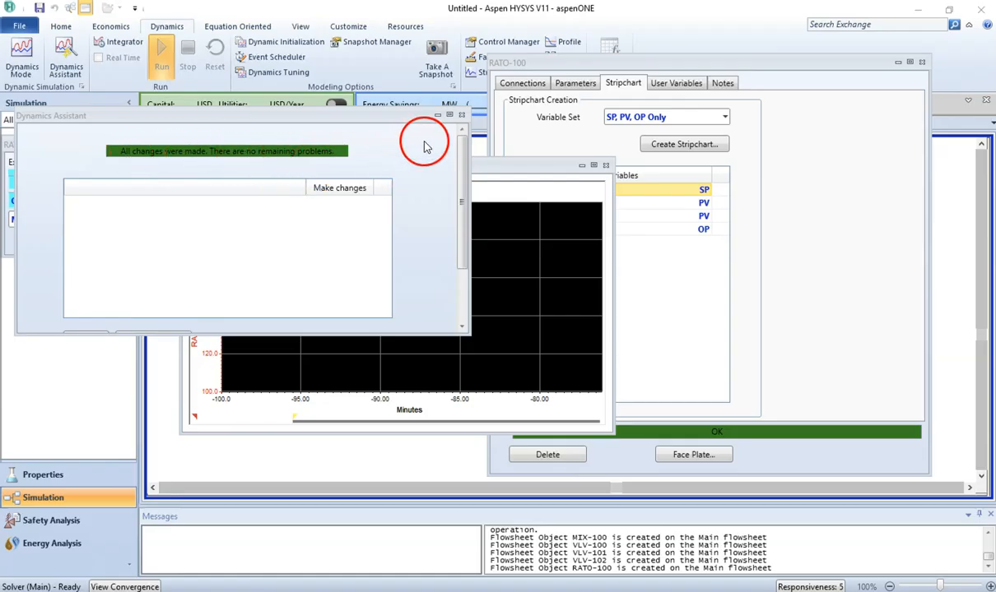
pyautogui.click(462, 114)
# Step: Switch the simulation to dynamics mode and start the integrator
pyautogui.click(23, 51)
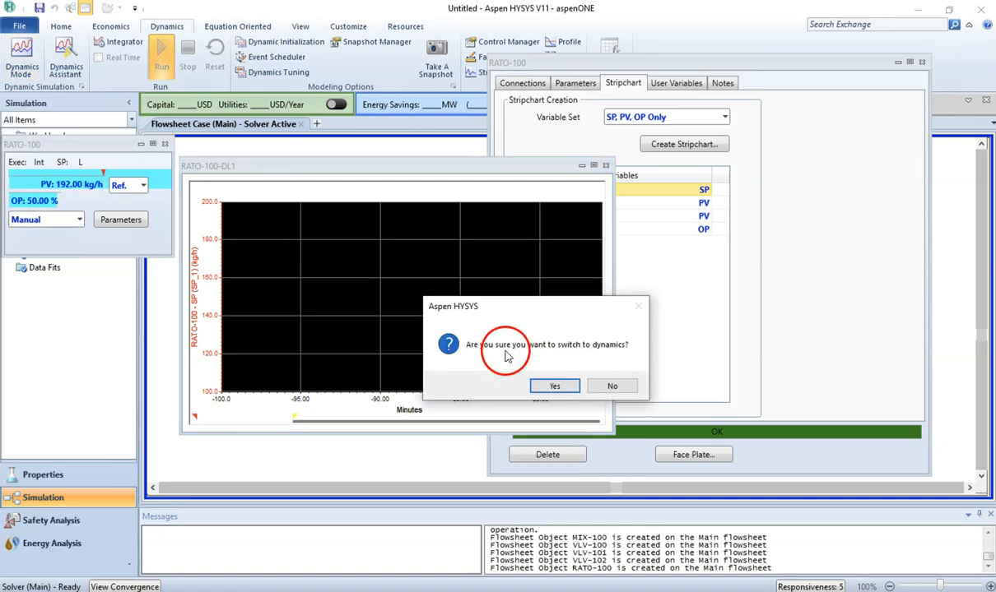
pyautogui.click(554, 386)
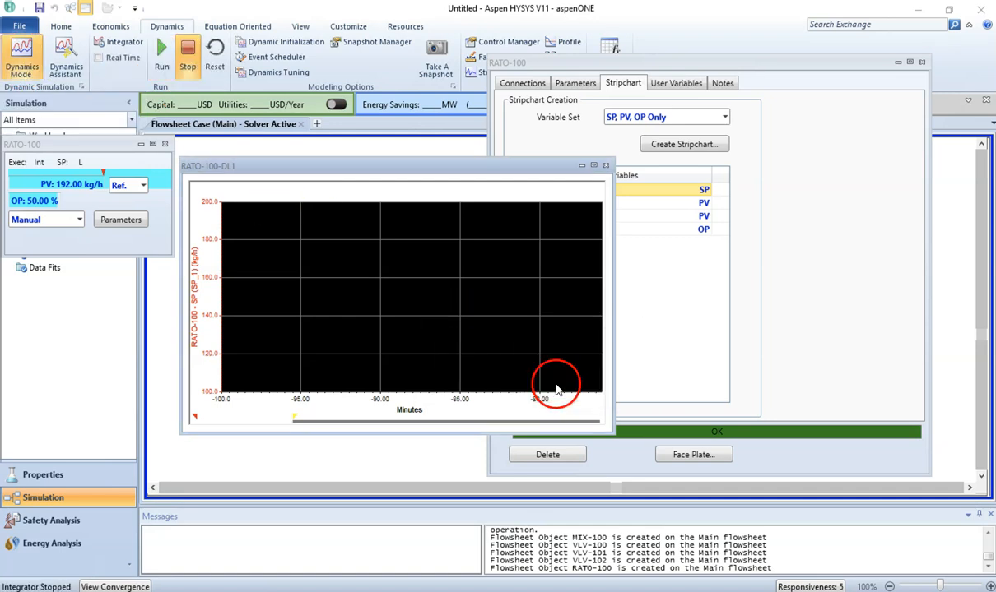
pyautogui.click(161, 51)
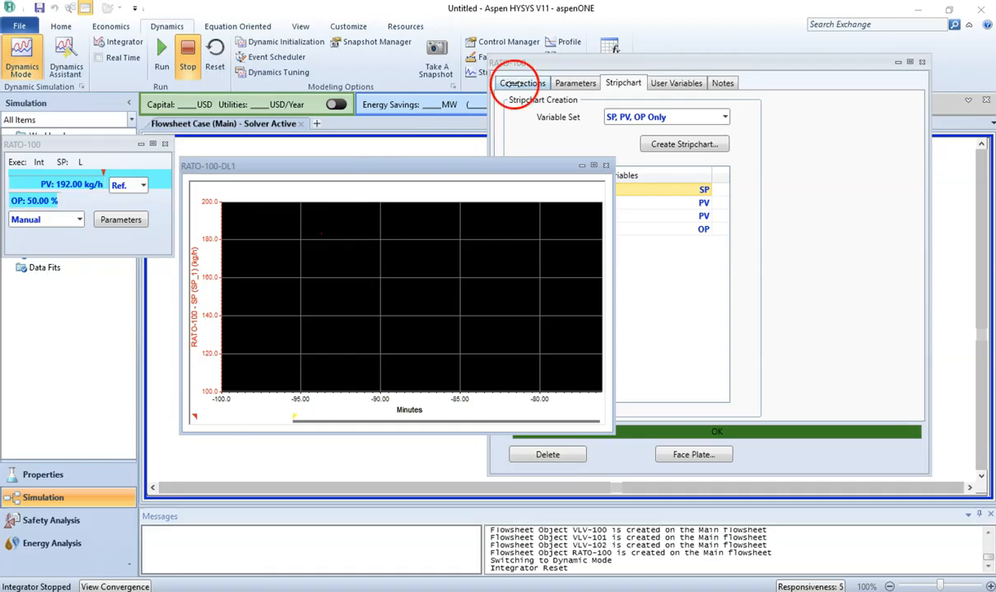
# Step: Set the ratio controller's mode to Automatic from the face plate
pyautogui.click(586, 84)
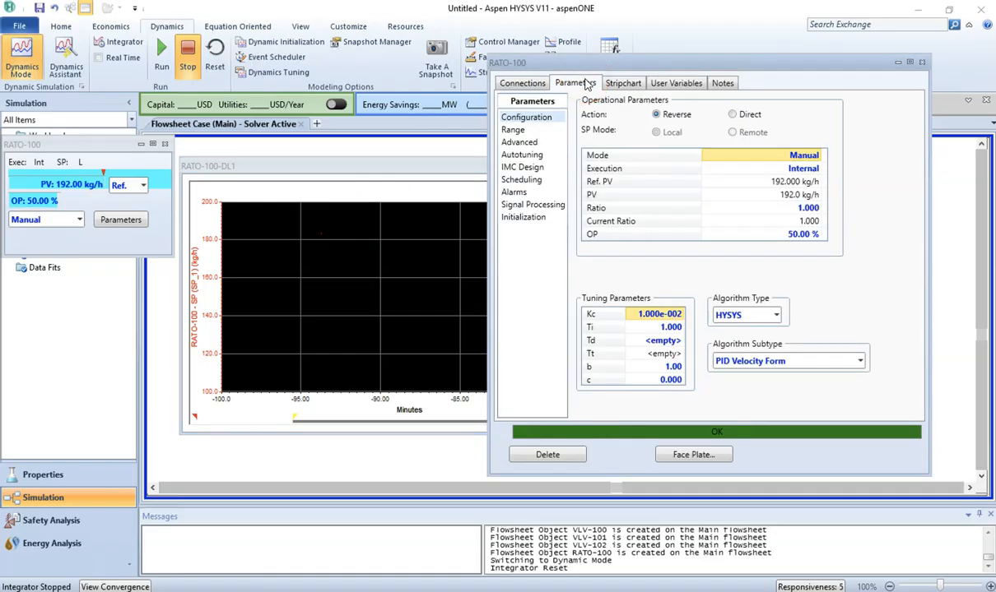
pyautogui.click(78, 220)
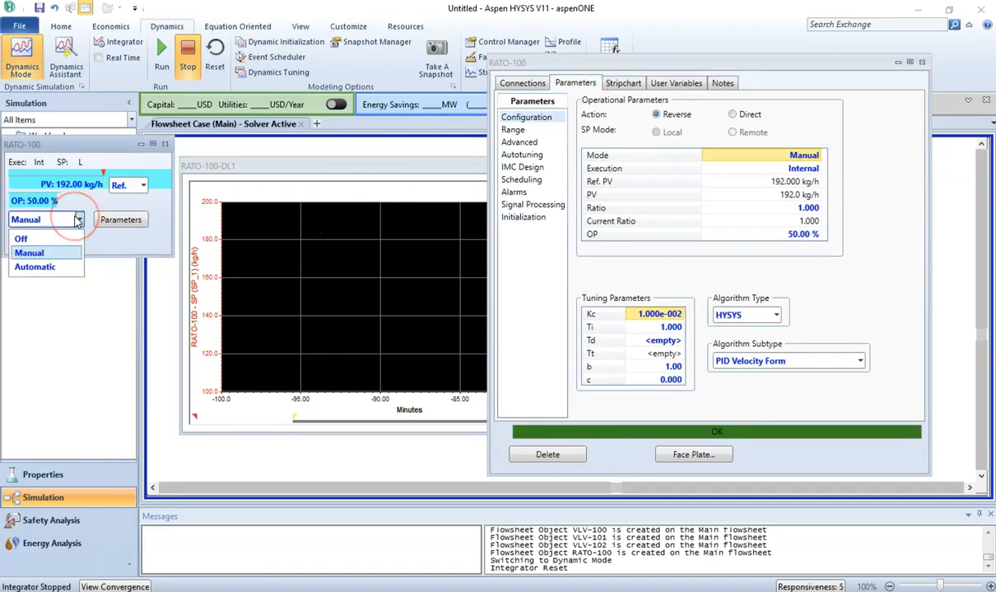
pyautogui.click(63, 267)
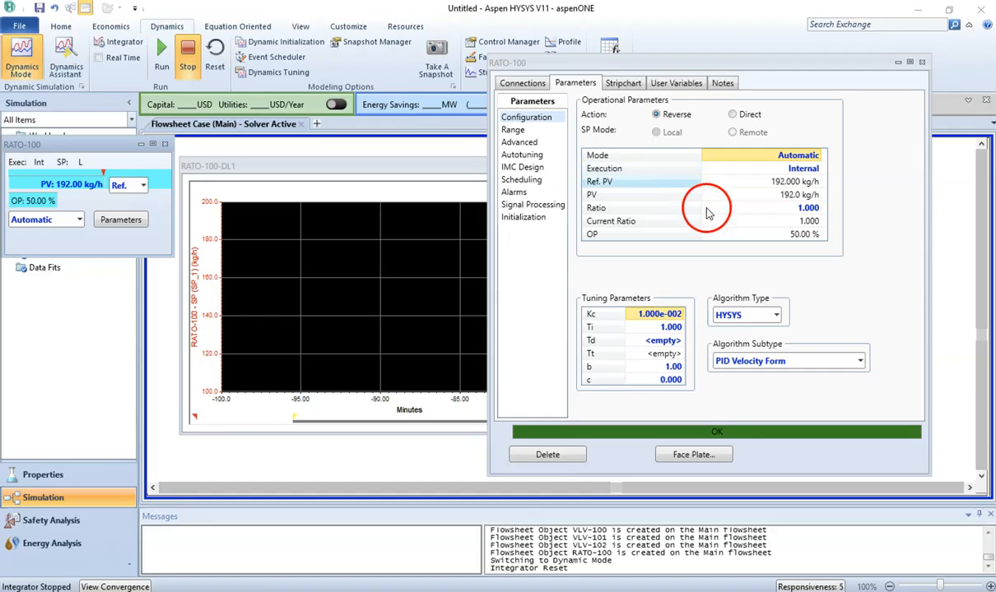
# Step: Move the strip chart aside and inspect stream 2 and the RATO-100 controller values on the flowsheet
pyautogui.moveTo(404, 169); pyautogui.dragTo(393, 375)
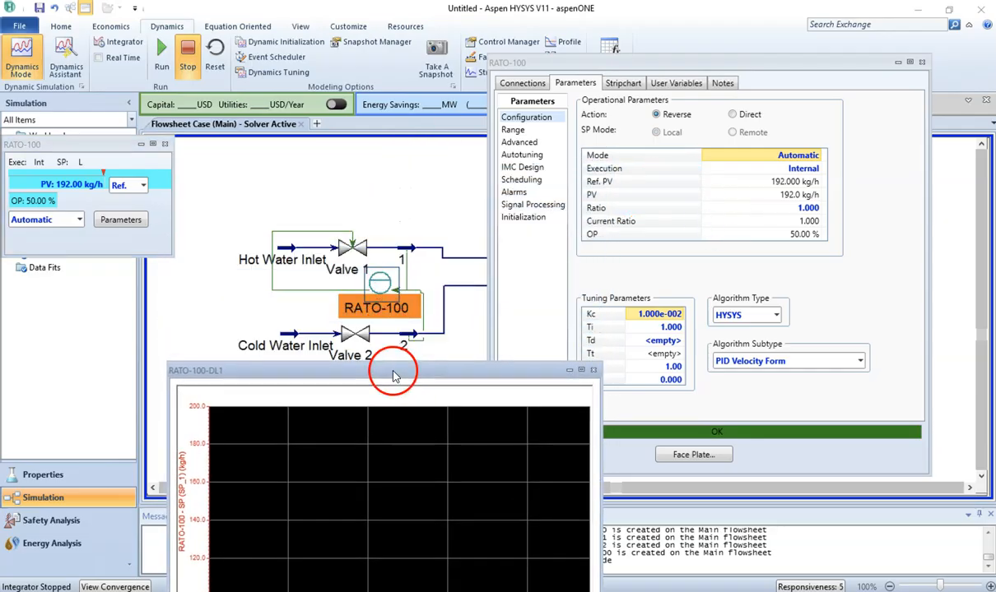
pyautogui.click(455, 332)
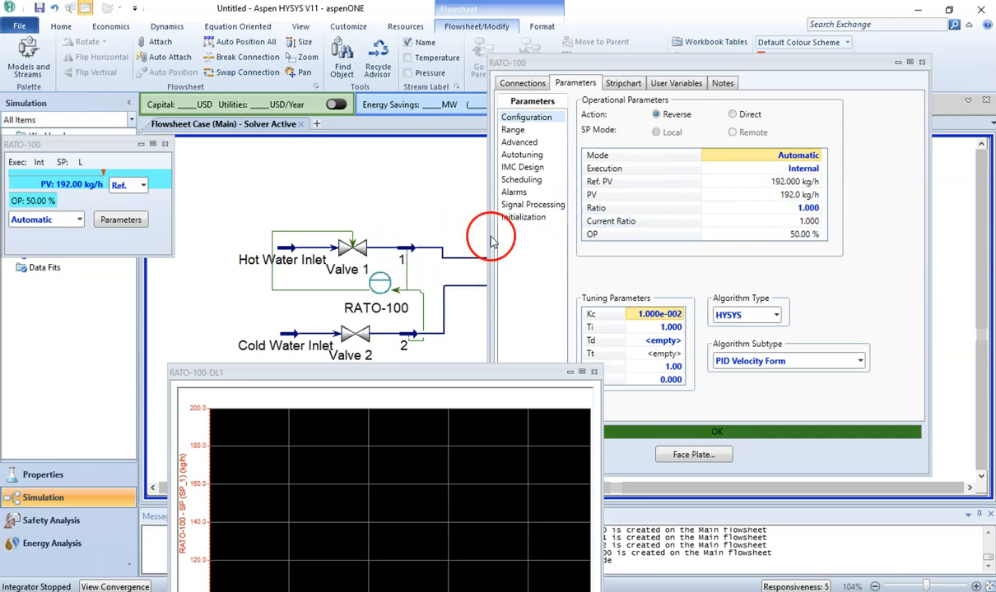
pyautogui.moveTo(402, 344)
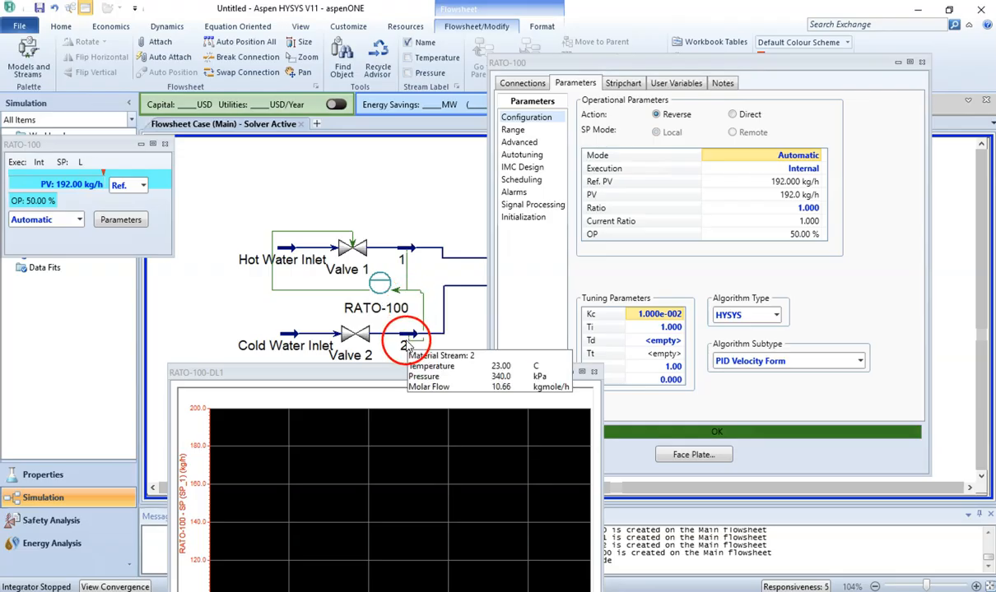
pyautogui.moveTo(786, 189)
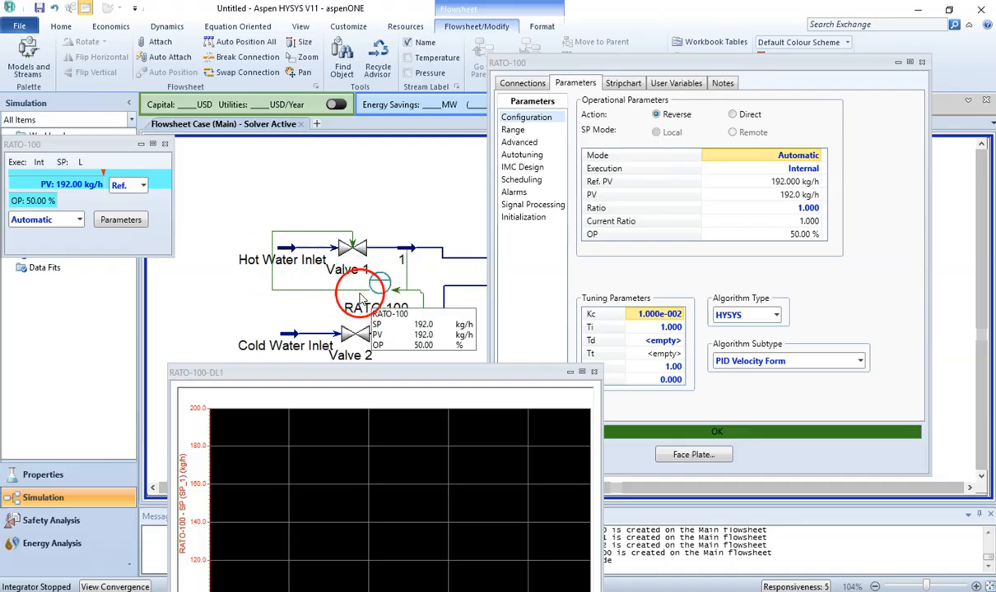
pyautogui.moveTo(352, 253)
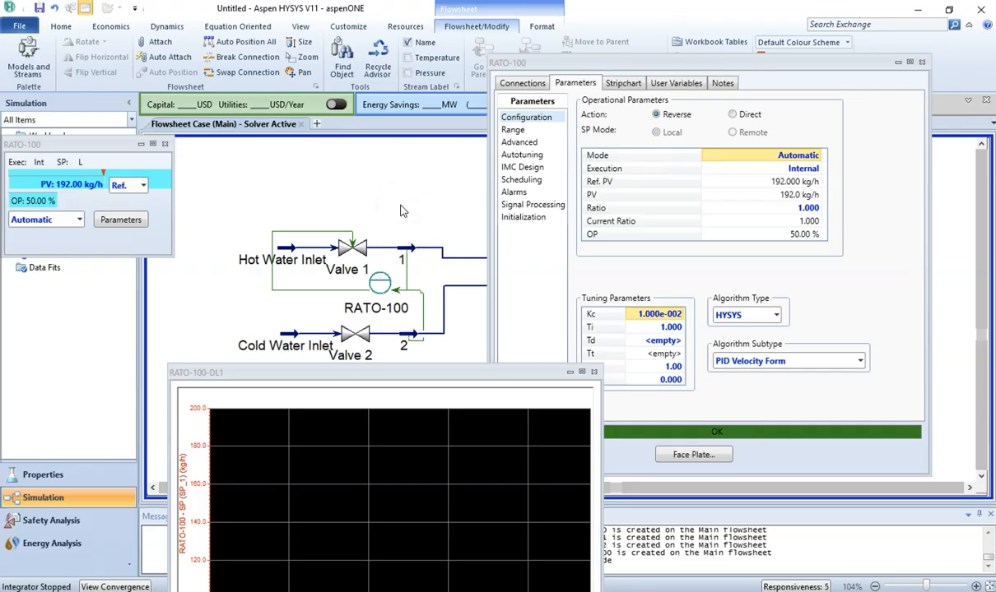
# Step: Set the RATO-100 controller's ratio to 0.7 on its Parameters page
pyautogui.click(778, 184)
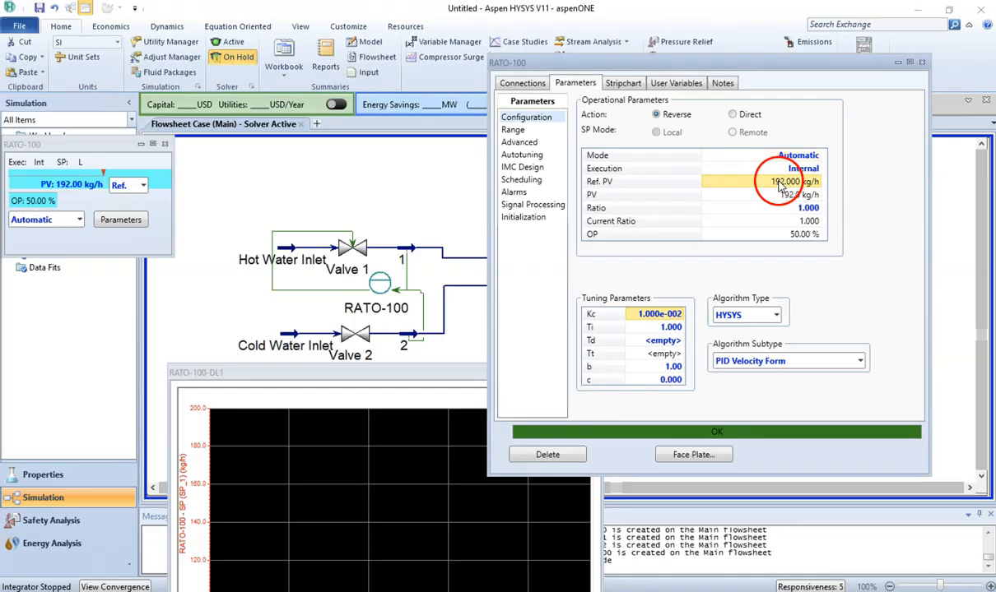
pyautogui.click(724, 195)
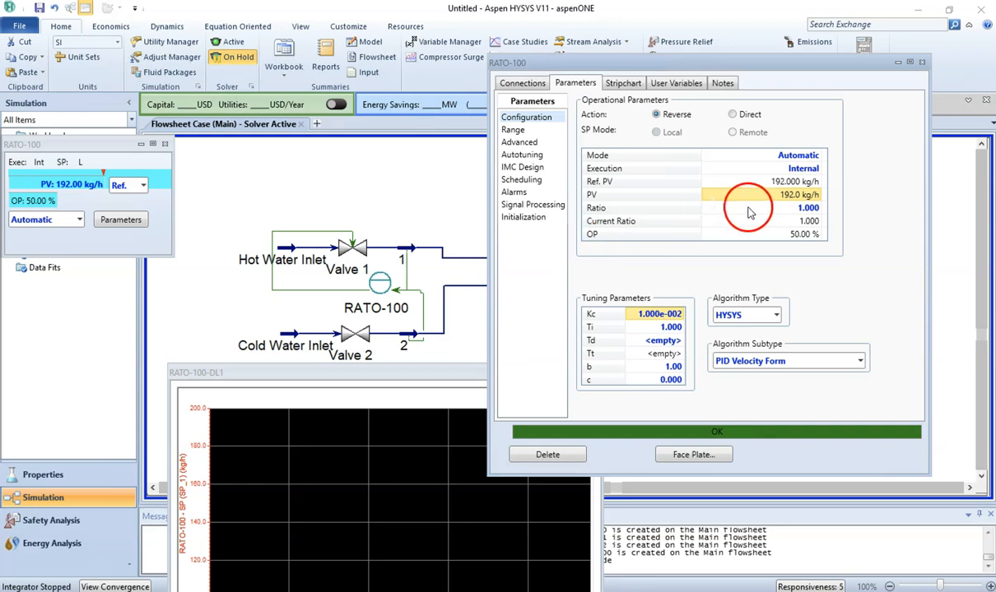
pyautogui.click(645, 183)
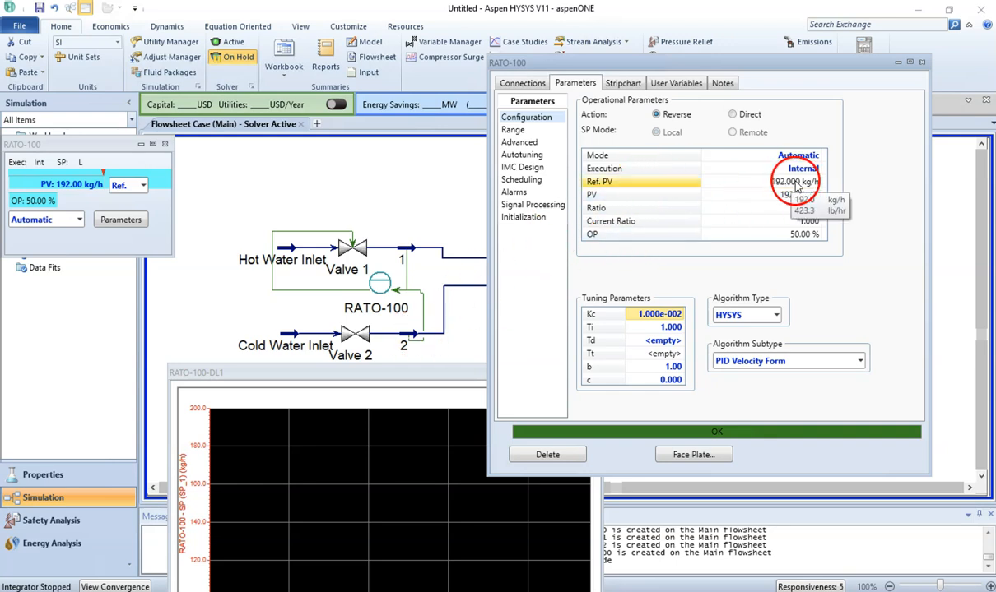
pyautogui.click(744, 182)
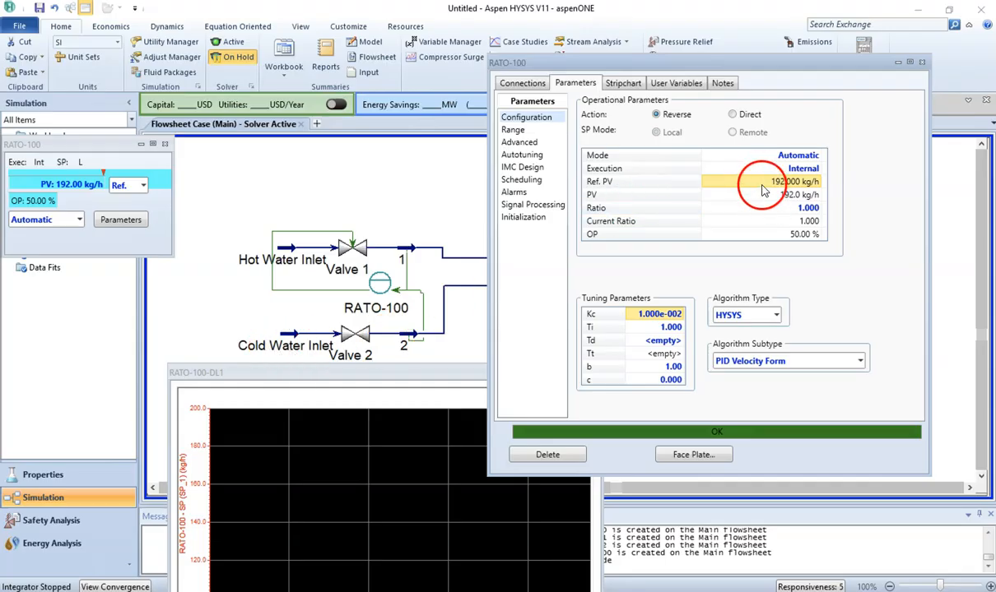
pyautogui.moveTo(767, 196)
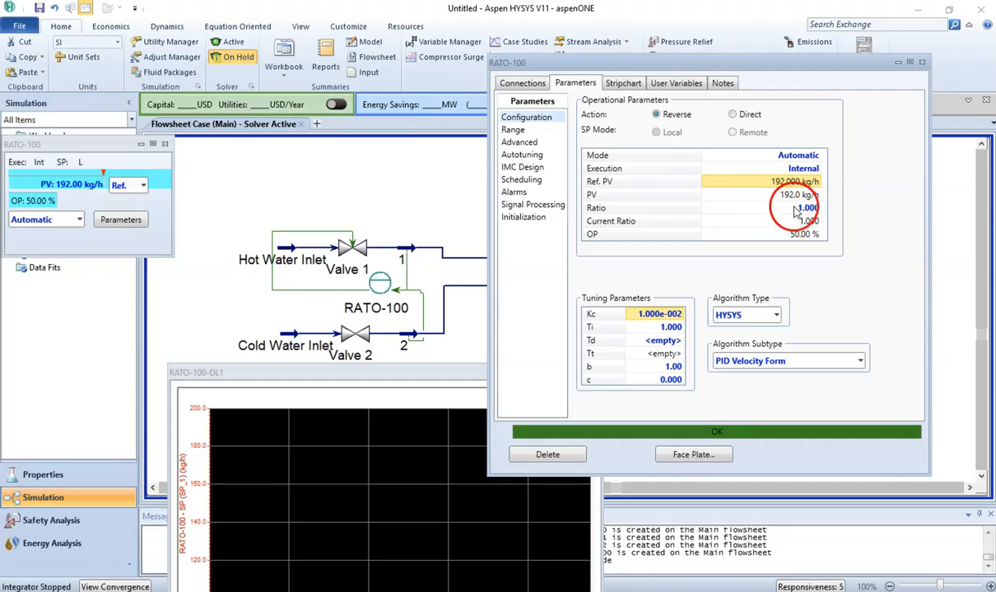
pyautogui.click(801, 210)
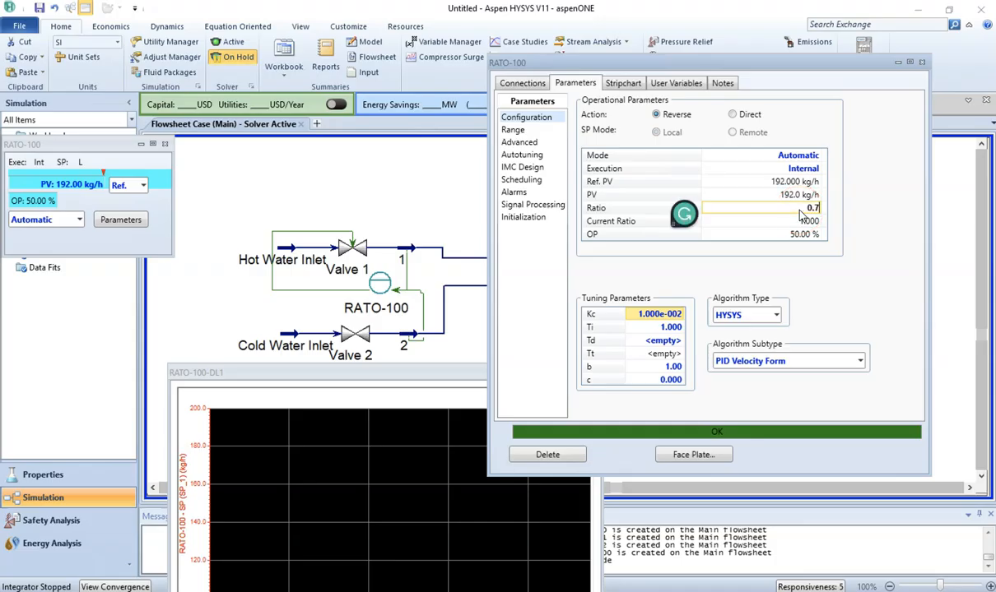
pyautogui.press('Return')
# Step: Start the dynamic integrator and stop it again
pyautogui.moveTo(389, 374); pyautogui.dragTo(312, 291)
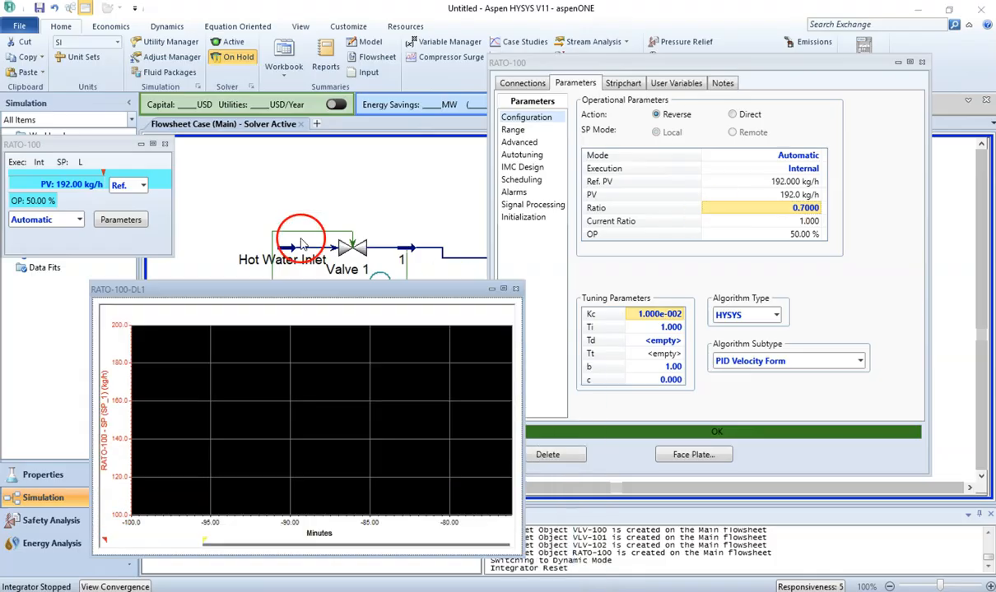
pyautogui.moveTo(302, 245); pyautogui.dragTo(300, 196)
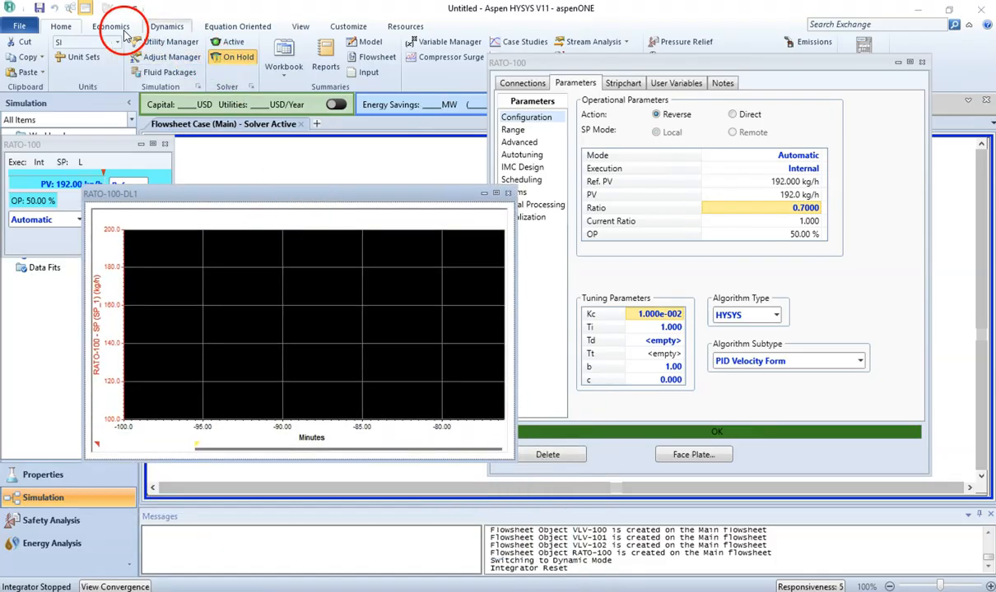
pyautogui.click(165, 28)
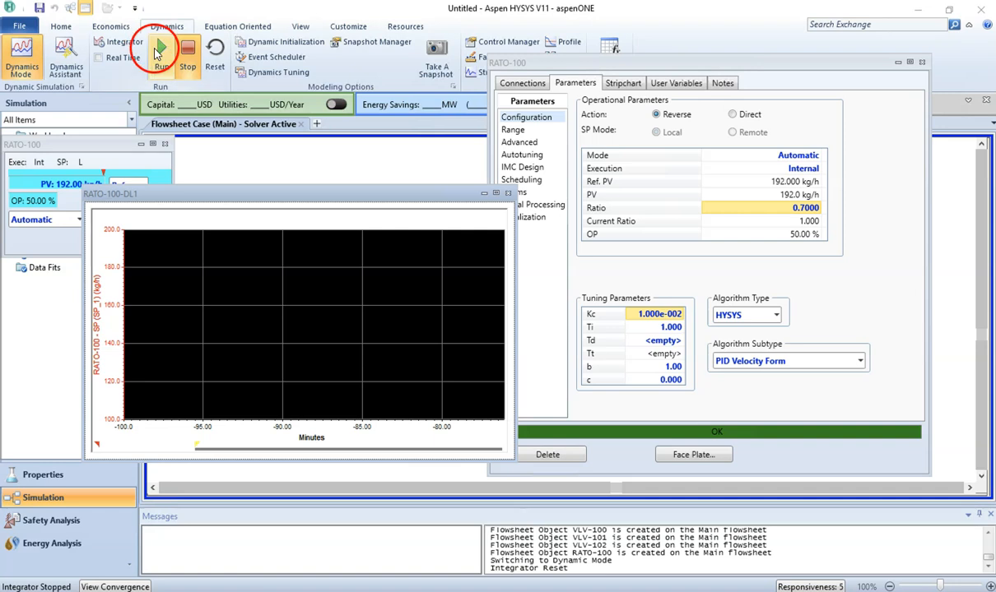
pyautogui.click(160, 53)
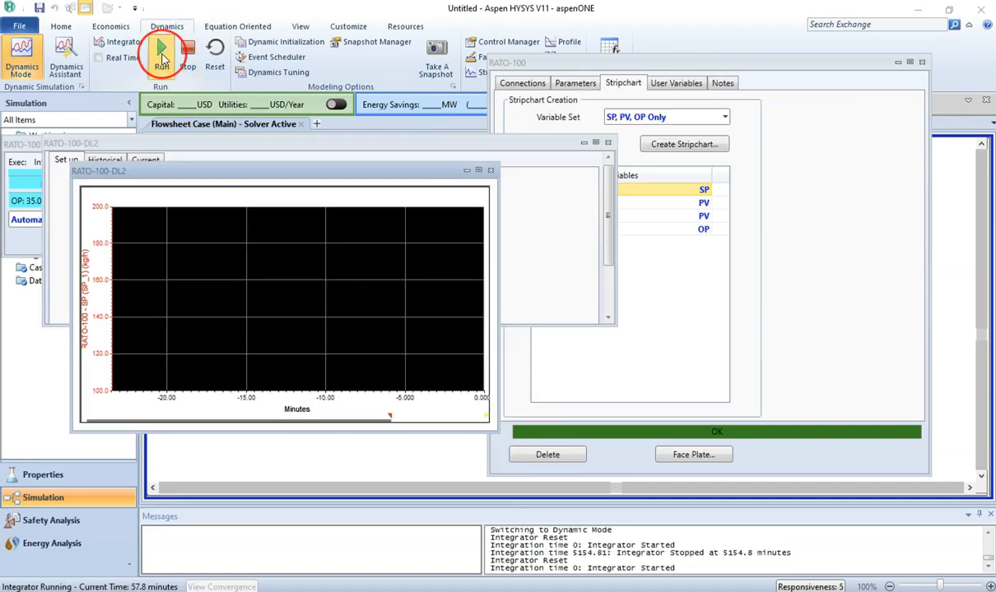
pyautogui.click(185, 56)
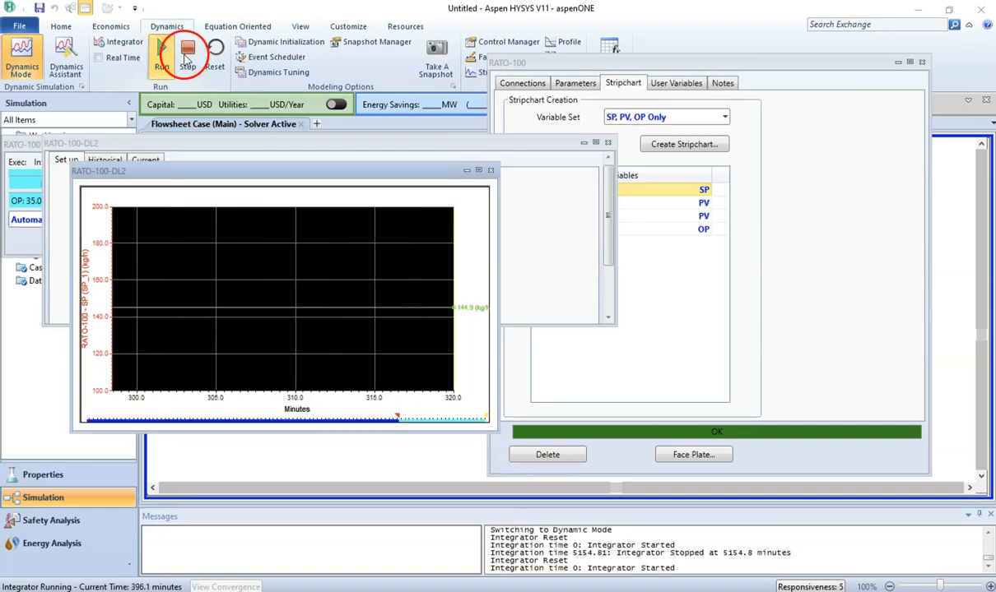
# Step: Reopen the RATO-100-DL2 strip chart display from its setup, widen its time axis, and close the setup window
pyautogui.click(491, 171)
pyautogui.scroll(-3, 605, 285)
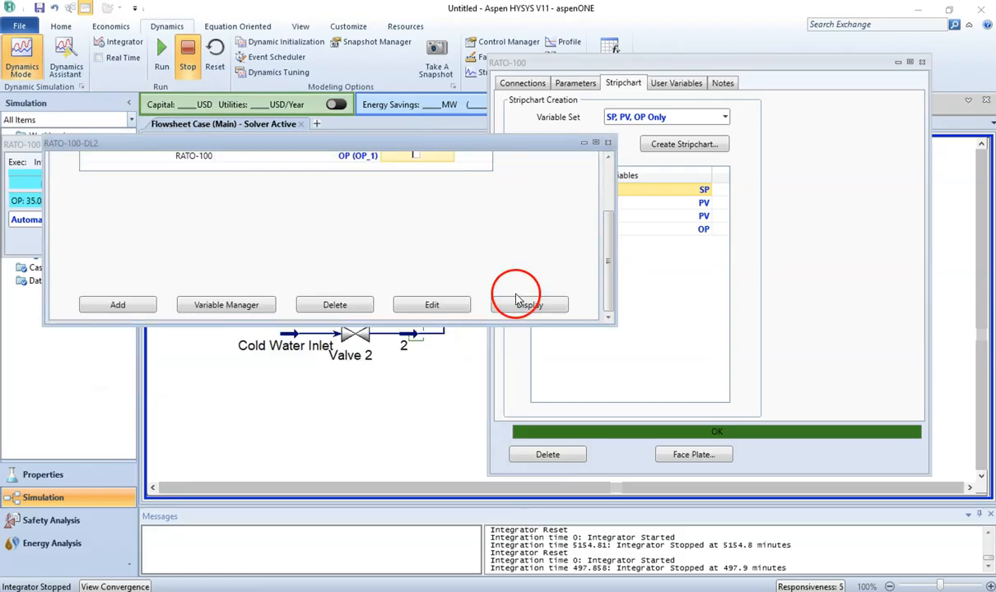
pyautogui.click(516, 302)
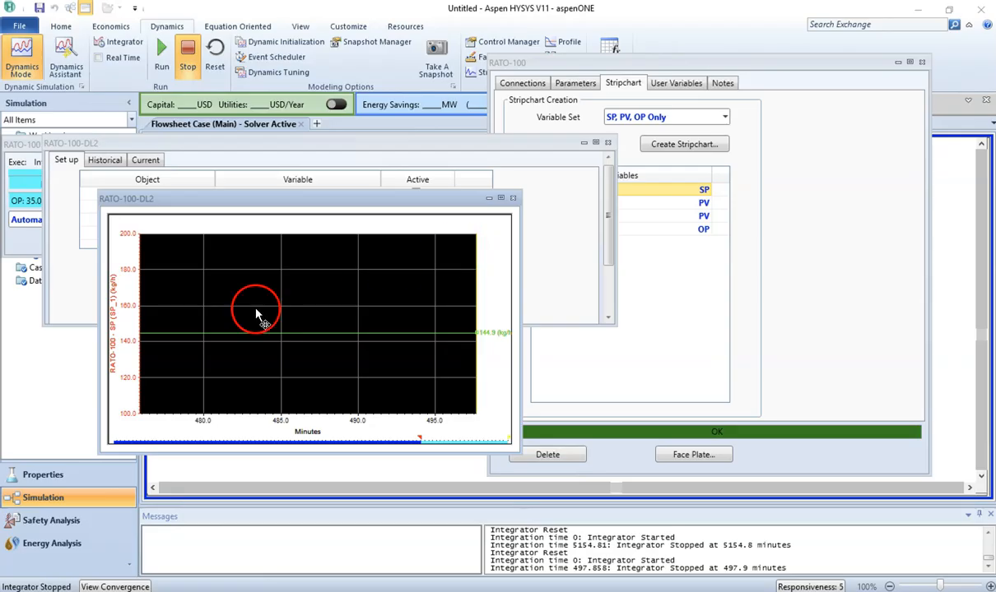
pyautogui.moveTo(418, 439); pyautogui.dragTo(49, 432)
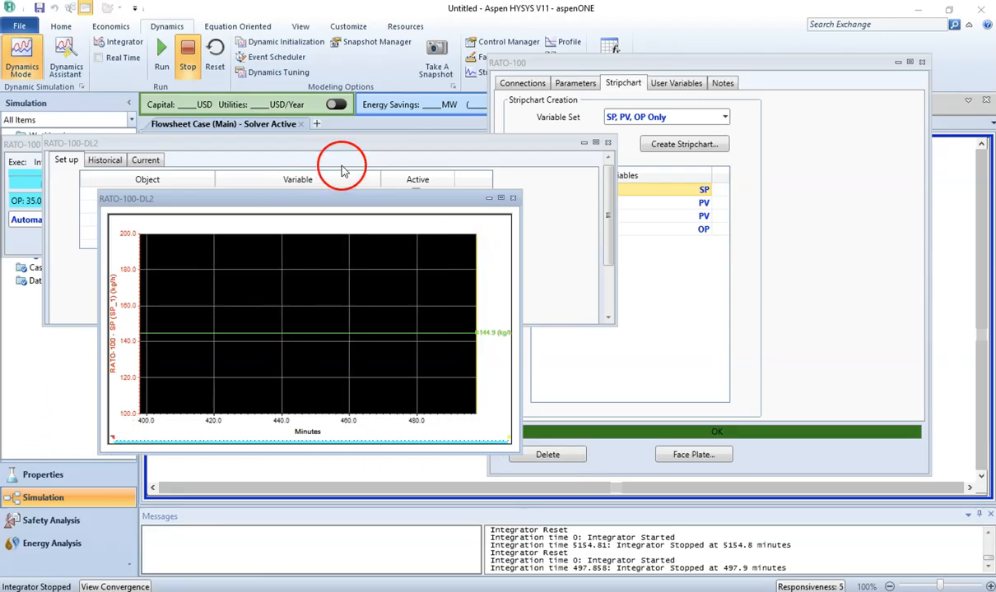
pyautogui.click(606, 142)
# Step: Return to the controller's Parameters page, restart the integrator, and autoscale all strip chart axes
pyautogui.click(575, 85)
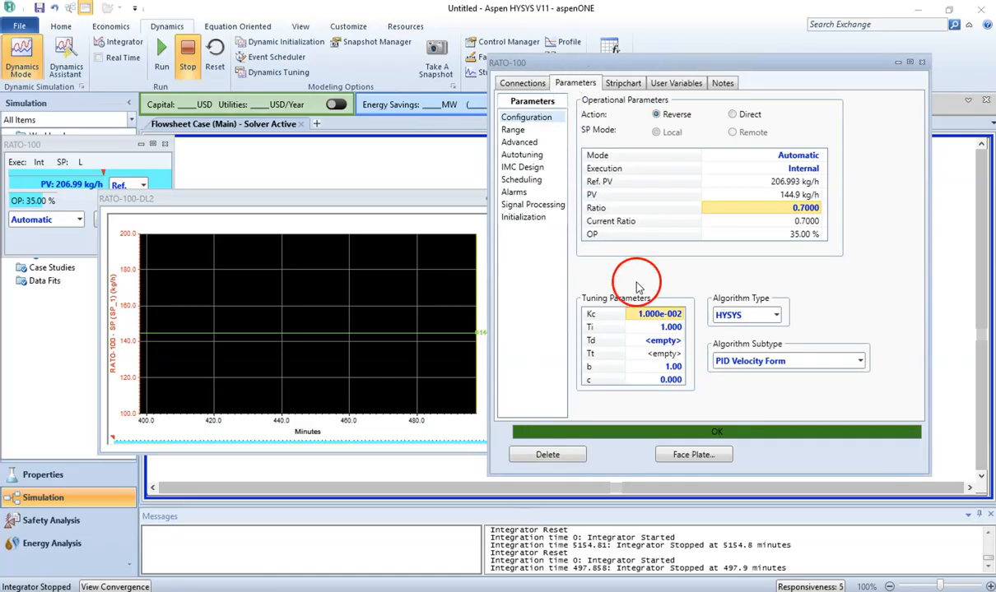
pyautogui.click(428, 203)
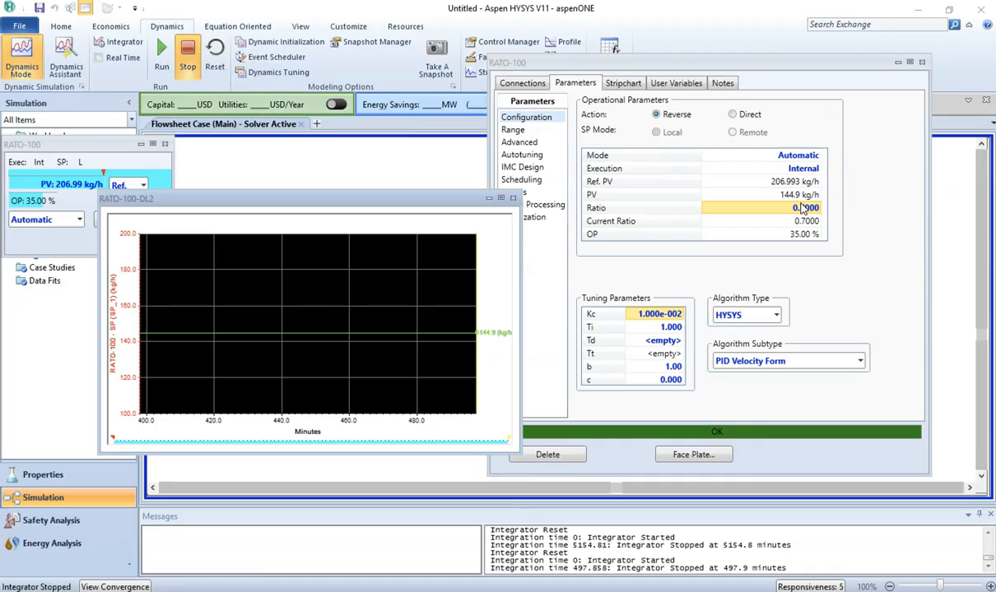
pyautogui.click(162, 54)
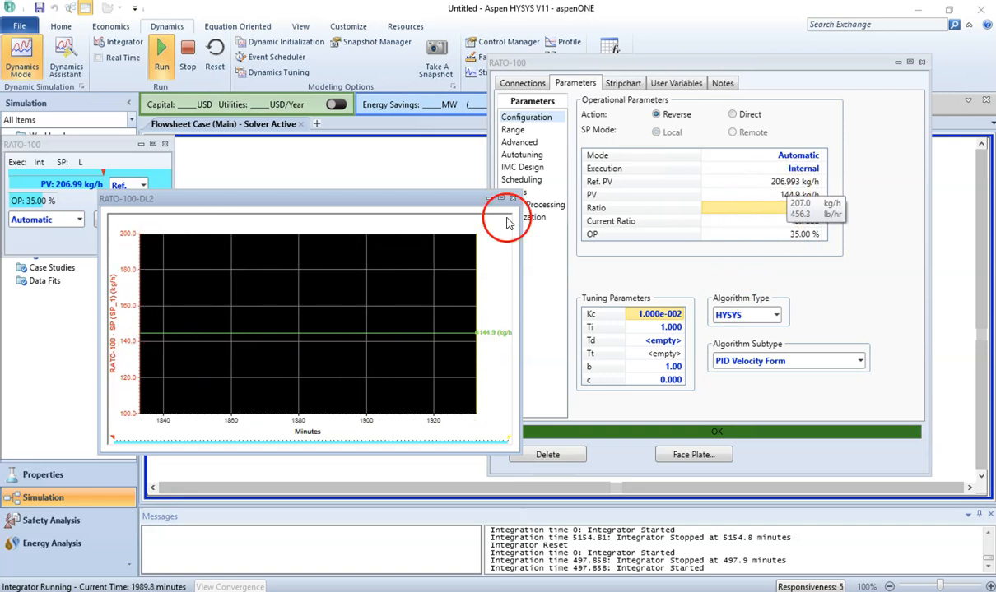
pyautogui.rightClick(209, 271)
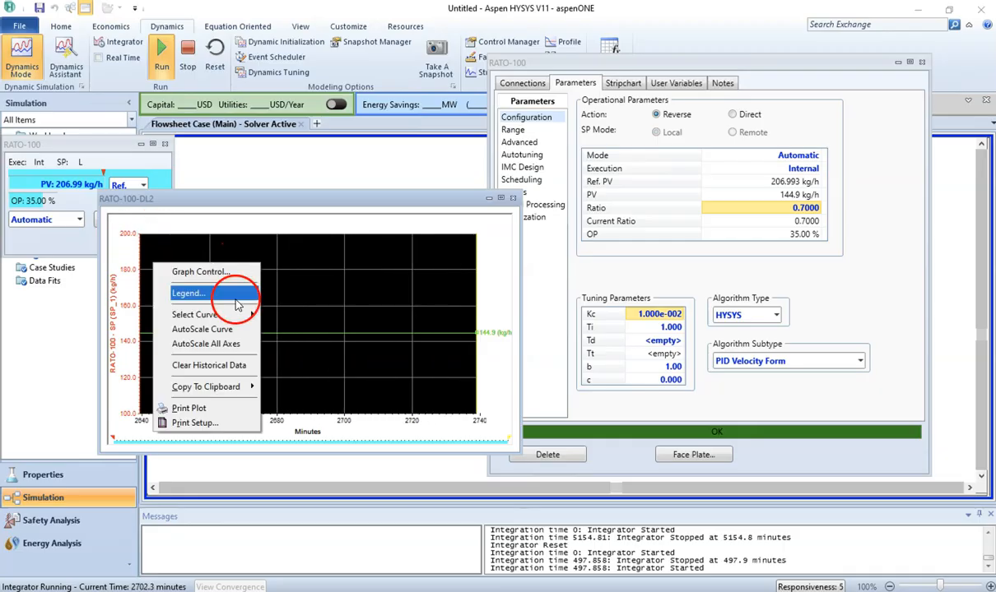
pyautogui.click(237, 344)
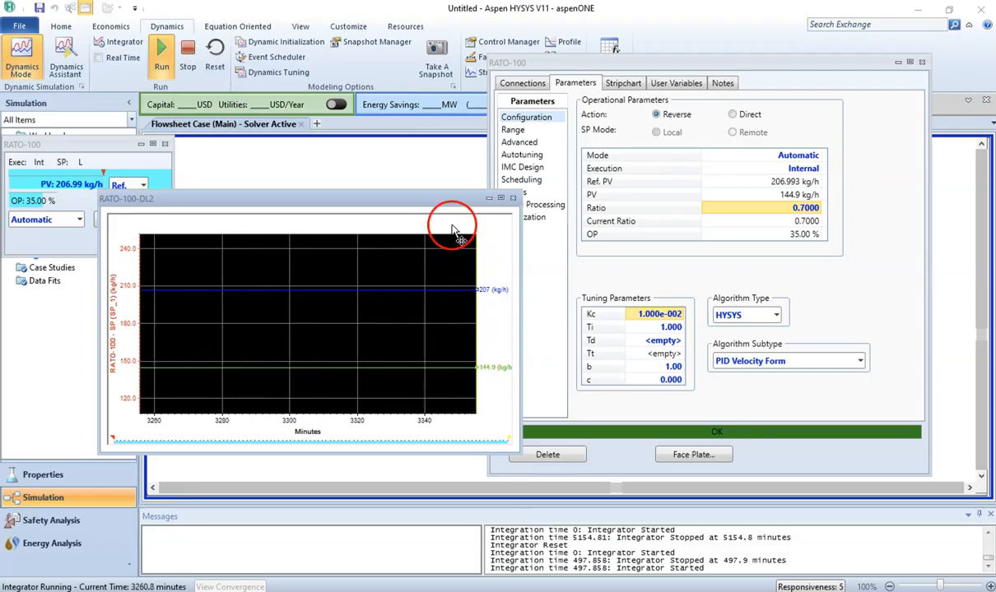
# Step: Change the RATO-100 ratio to 0.5 while the integrator runs
pyautogui.moveTo(444, 199); pyautogui.dragTo(492, 379)
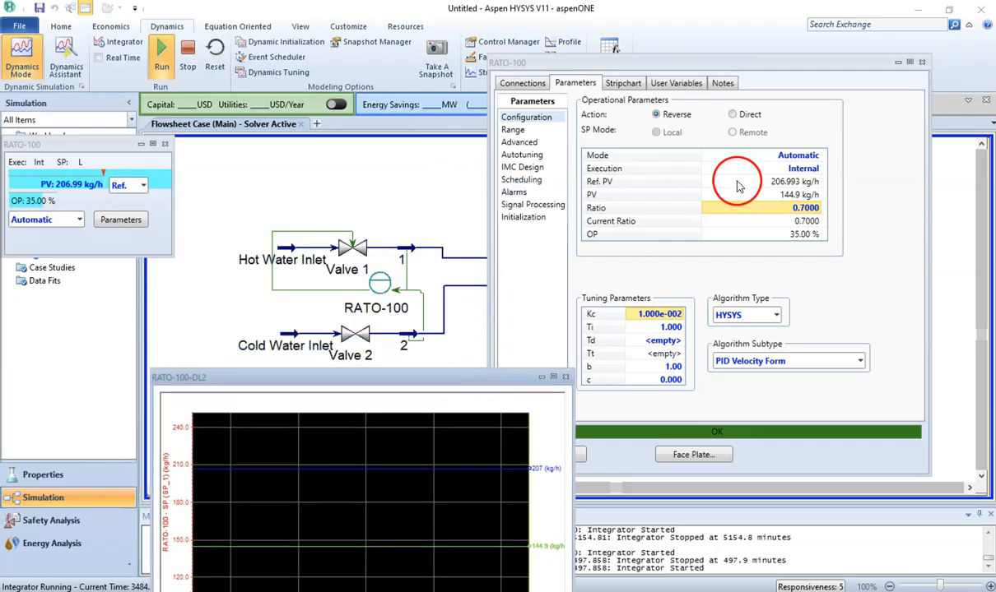
pyautogui.moveTo(774, 201)
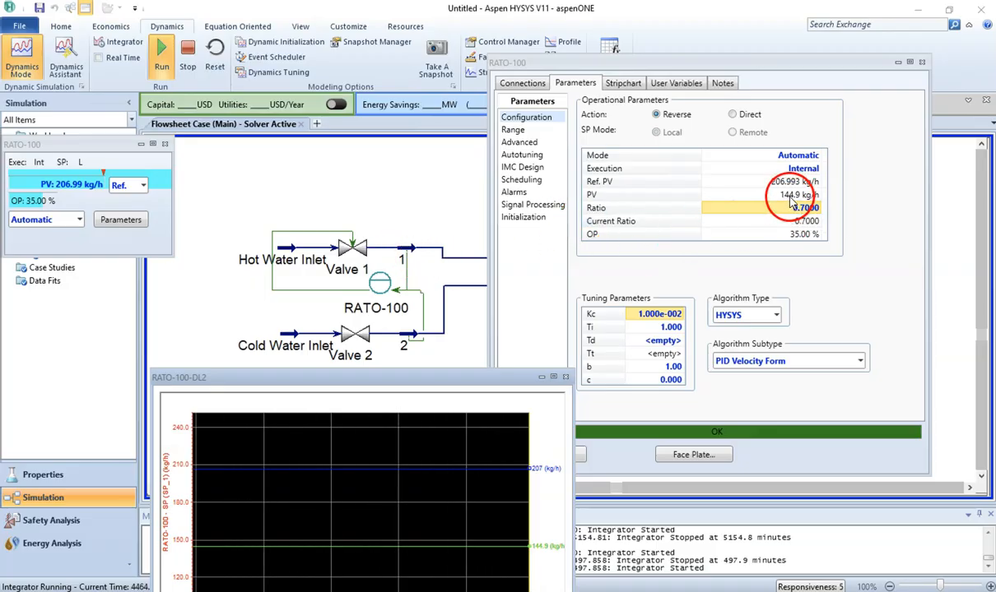
pyautogui.click(402, 255)
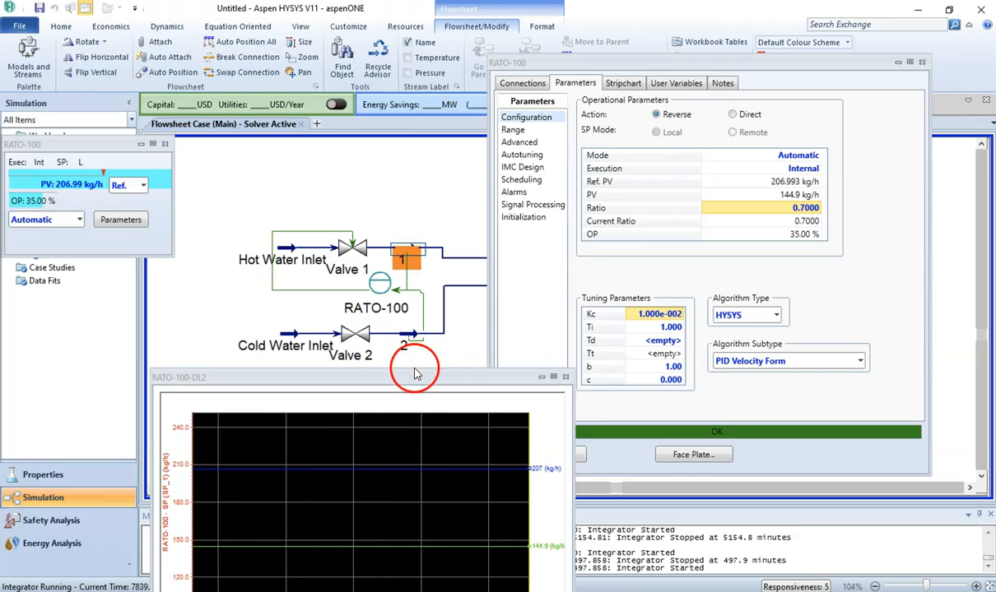
pyautogui.moveTo(415, 383); pyautogui.dragTo(380, 196)
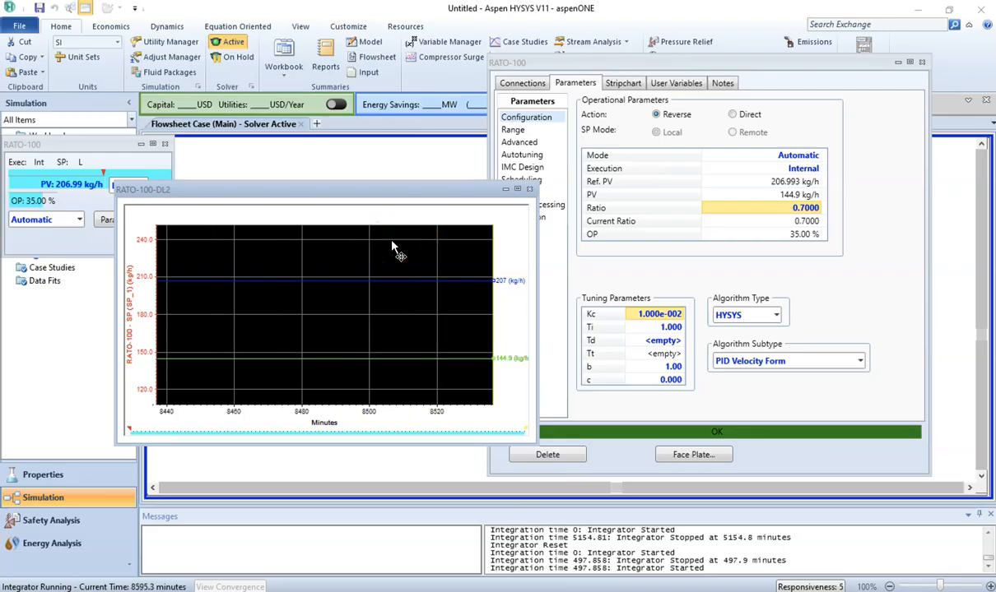
pyautogui.click(632, 321)
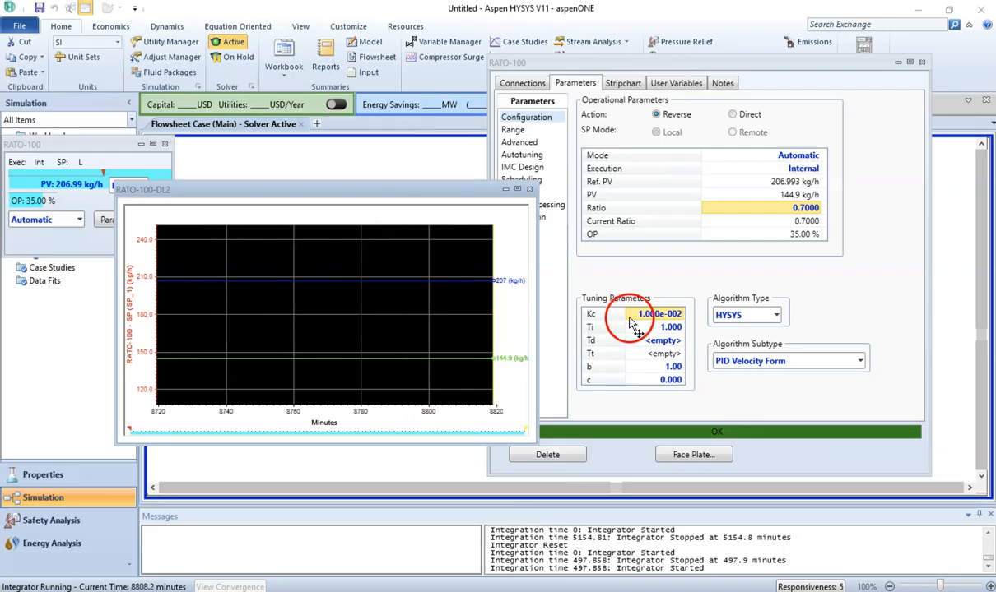
pyautogui.click(802, 210)
pyautogui.write('0.5')
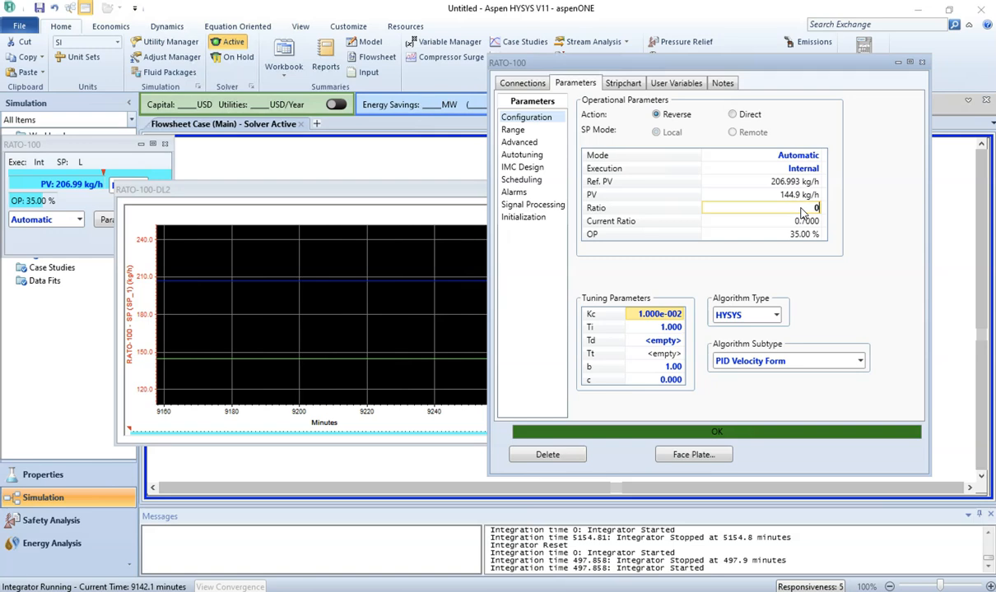
pyautogui.click(421, 189)
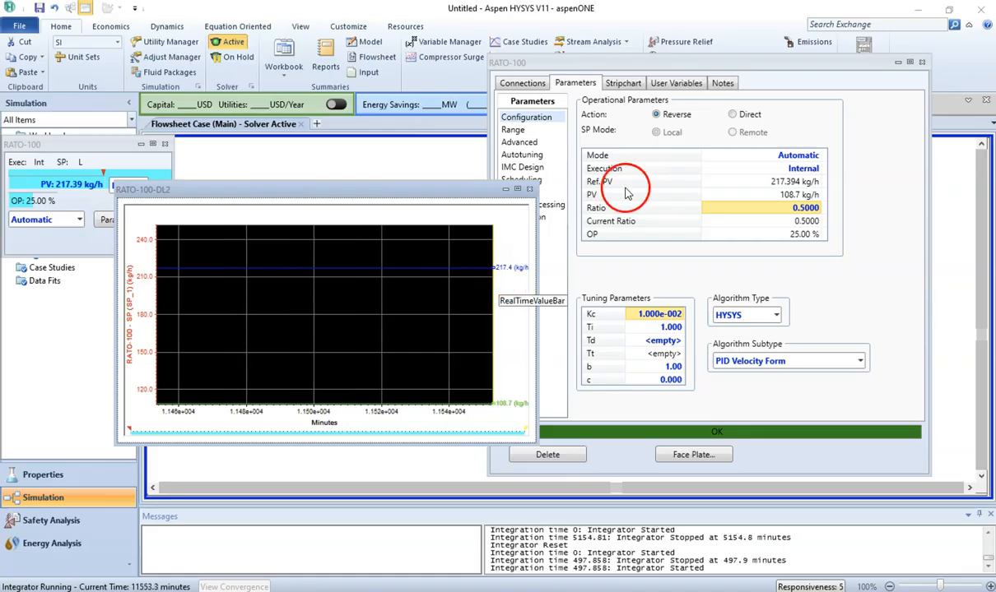
# Step: Change the RATO-100 ratio to 1 while the integrator runs
pyautogui.click(794, 209)
pyautogui.write('1')
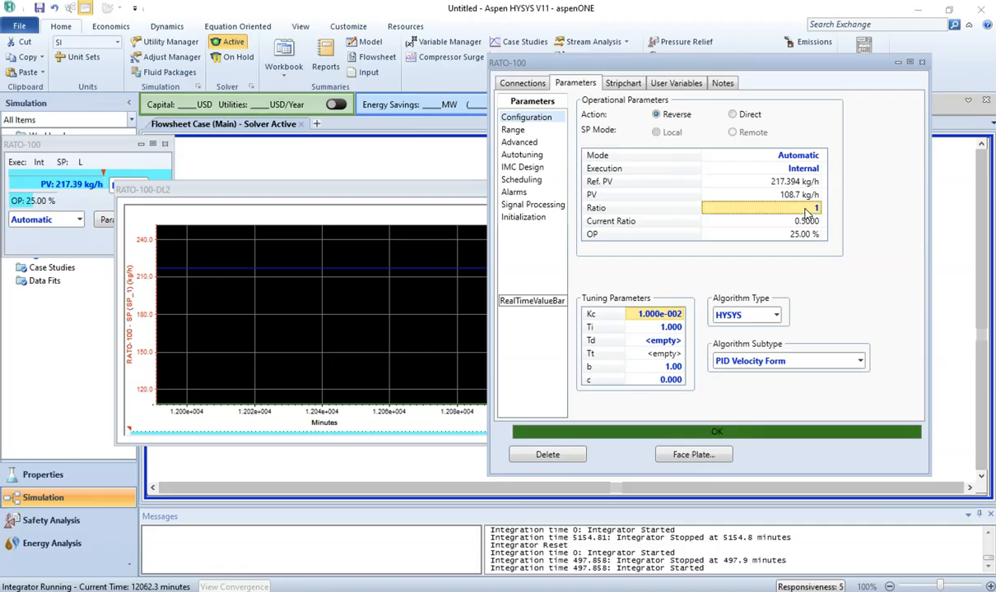
pyautogui.click(806, 212)
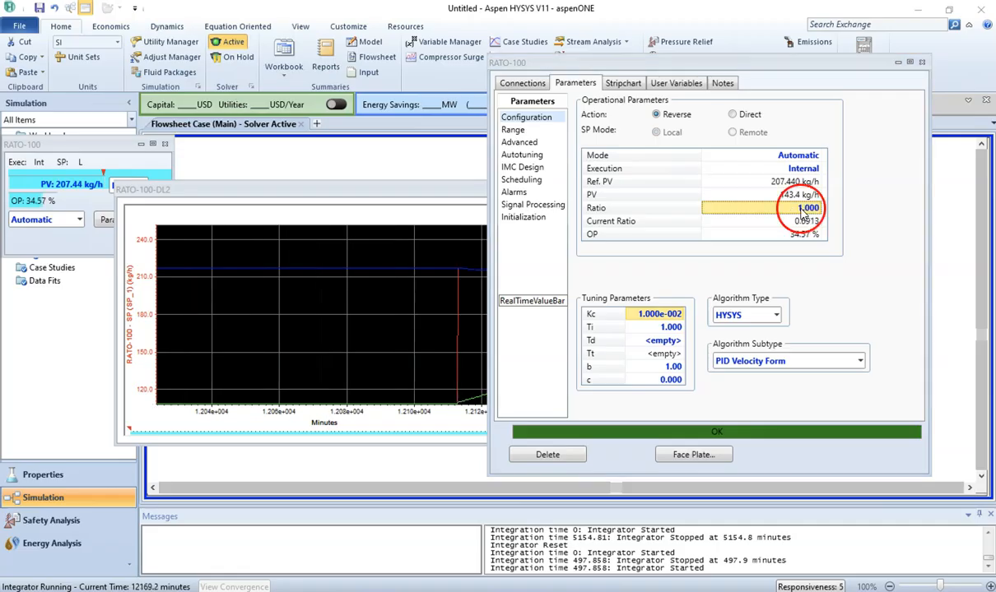
pyautogui.click(419, 191)
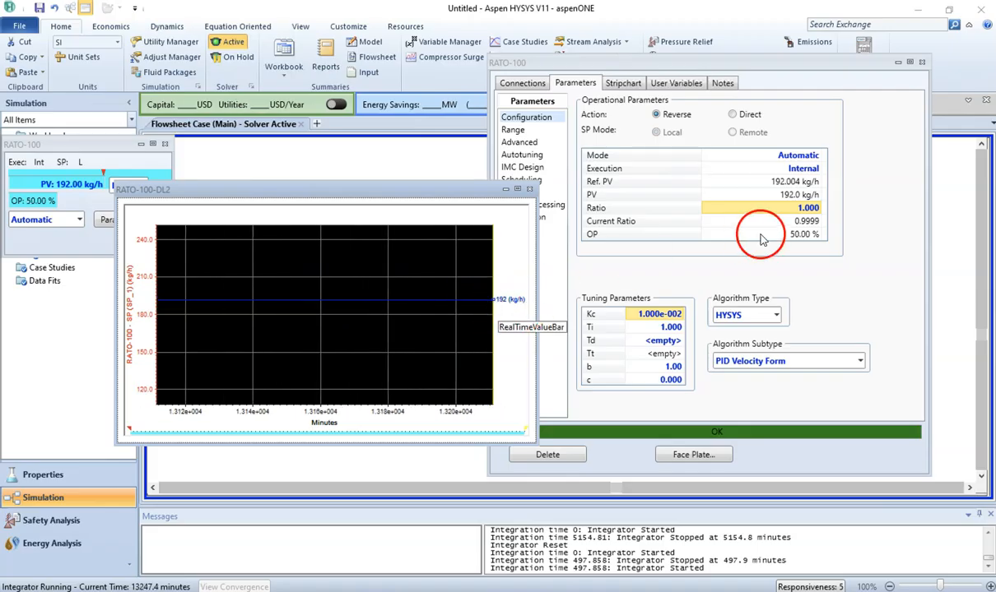
# Step: Change the RATO-100 ratio to 1.5 and autoscale all strip chart axes
pyautogui.moveTo(788, 202)
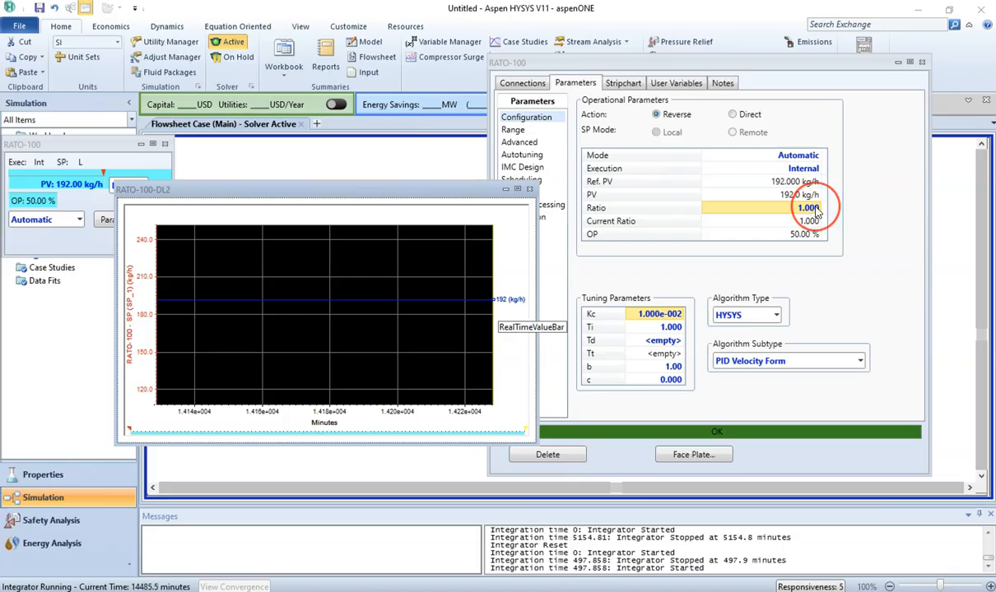
pyautogui.click(815, 208)
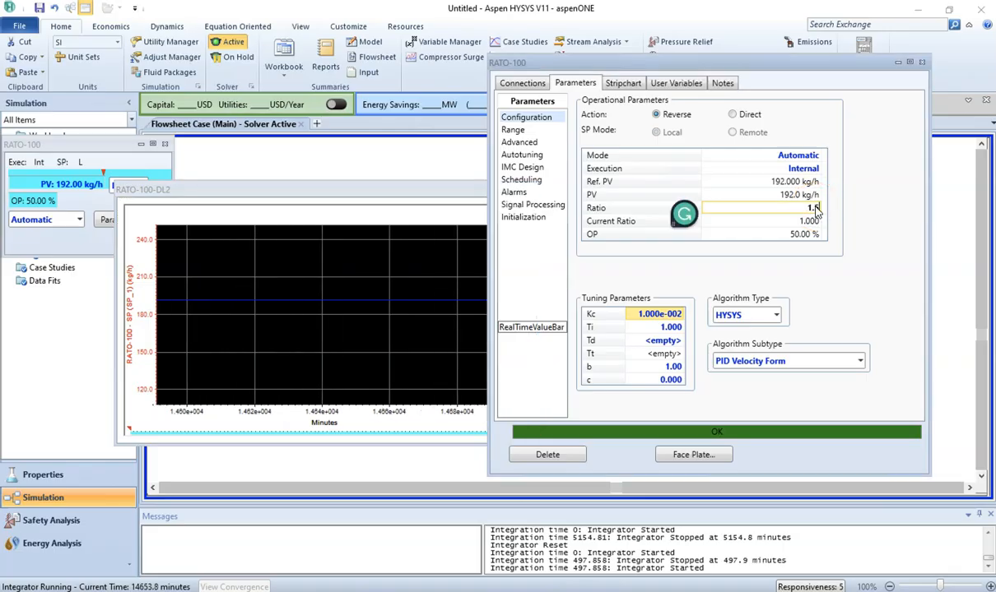
pyautogui.write('1.5')
pyautogui.press('Return')
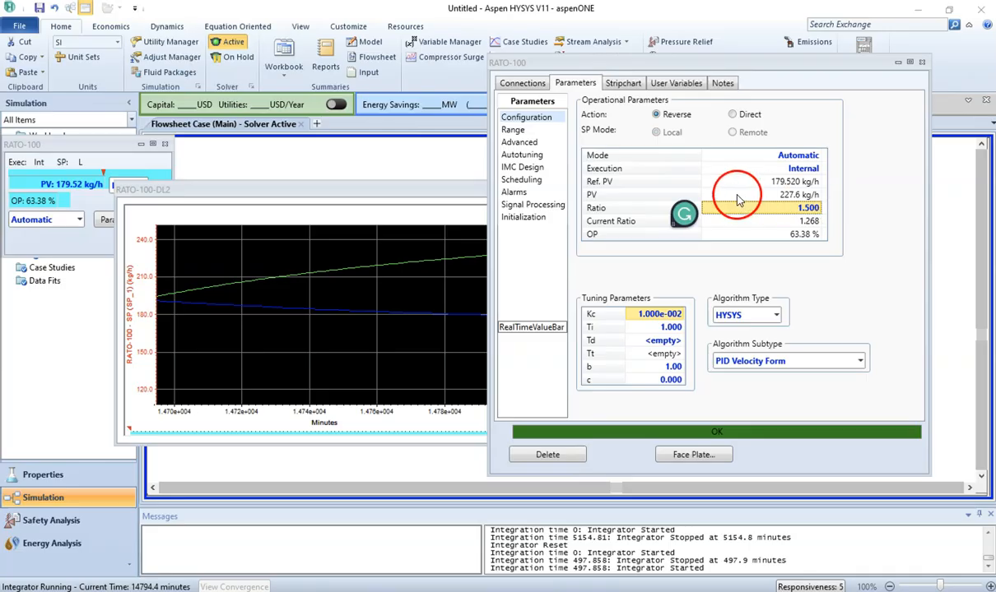
pyautogui.click(419, 198)
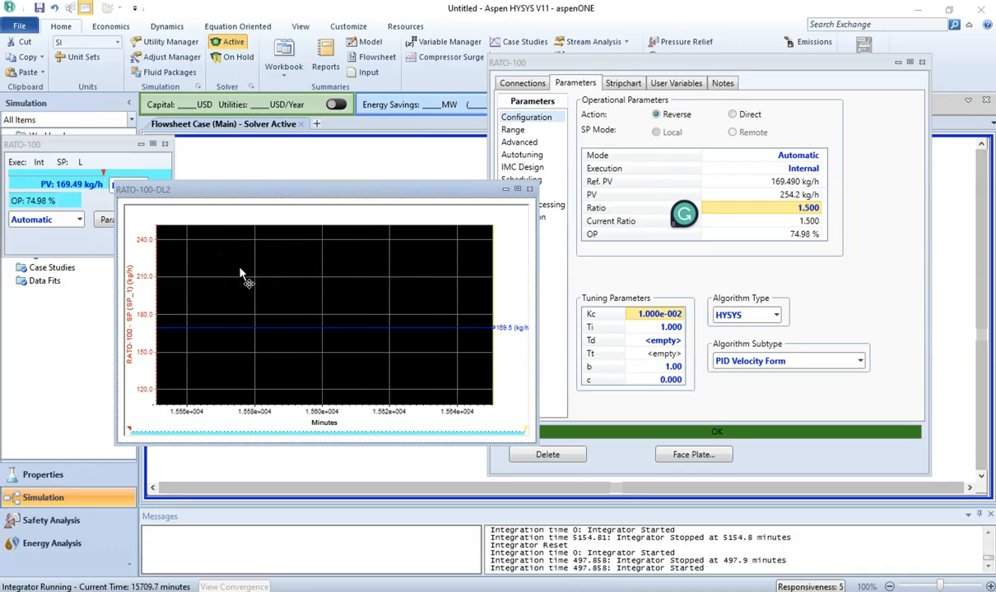
pyautogui.rightClick(186, 269)
pyautogui.click(247, 348)
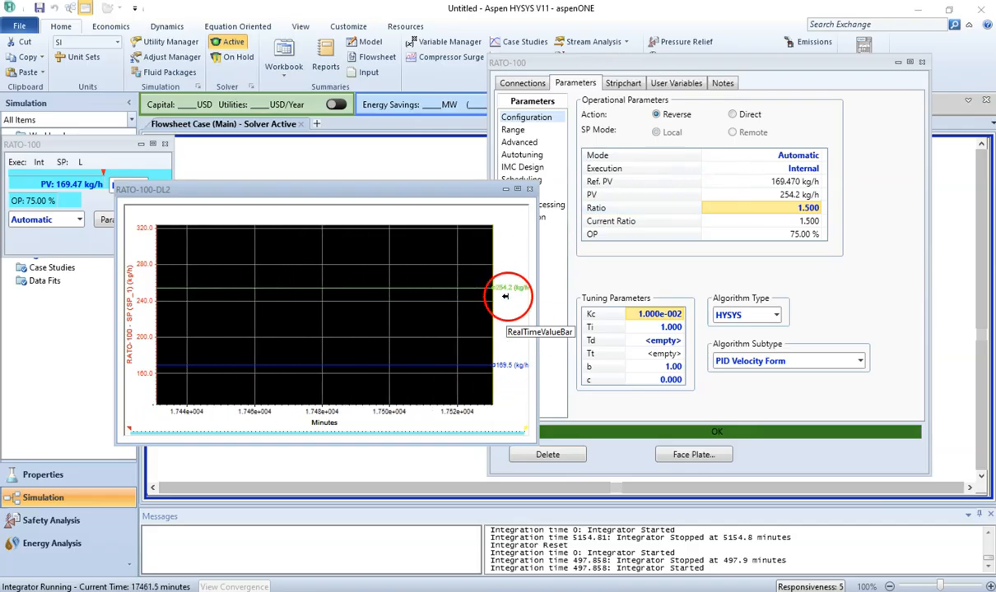
# Step: Change the RATO-100 ratio to 2 while the integrator runs
pyautogui.click(794, 213)
pyautogui.write('2')
pyautogui.press('Return')
pyautogui.click(562, 262)
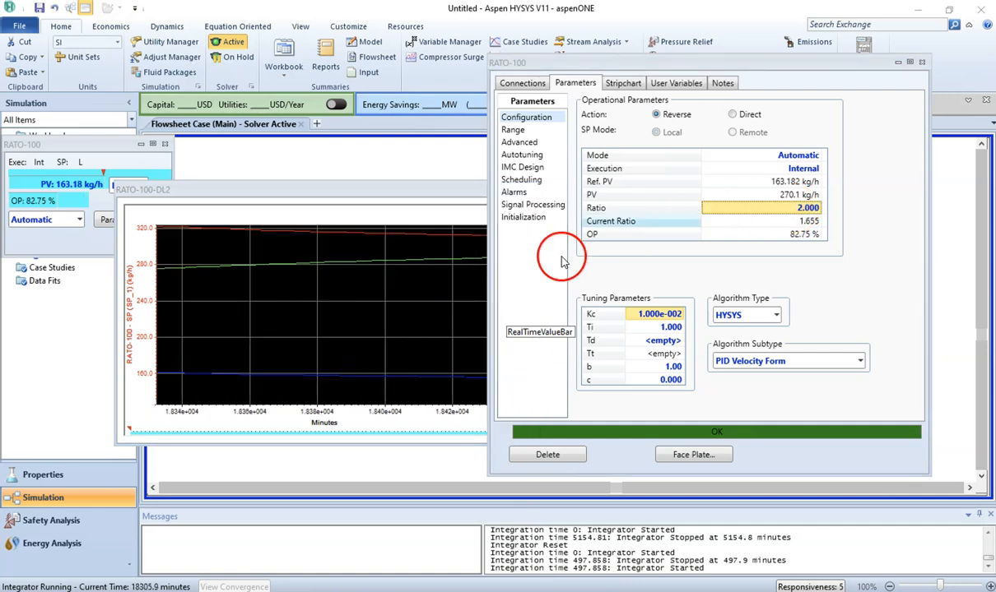
# Step: Change the RATO-100 ratio to 0.9 while the integrator runs
pyautogui.click(441, 205)
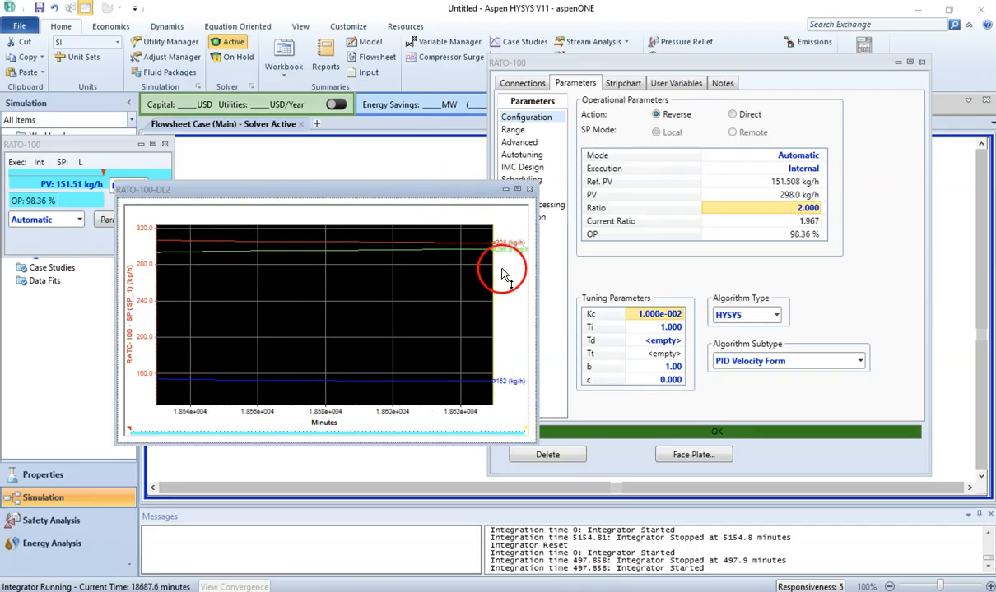
pyautogui.moveTo(451, 186); pyautogui.dragTo(327, 152)
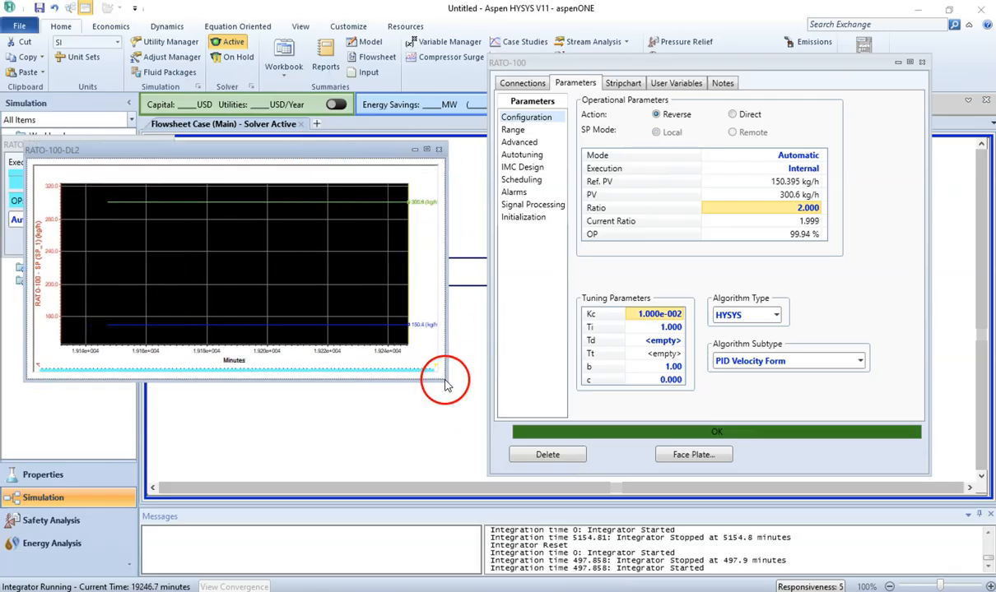
pyautogui.moveTo(442, 385); pyautogui.dragTo(486, 419)
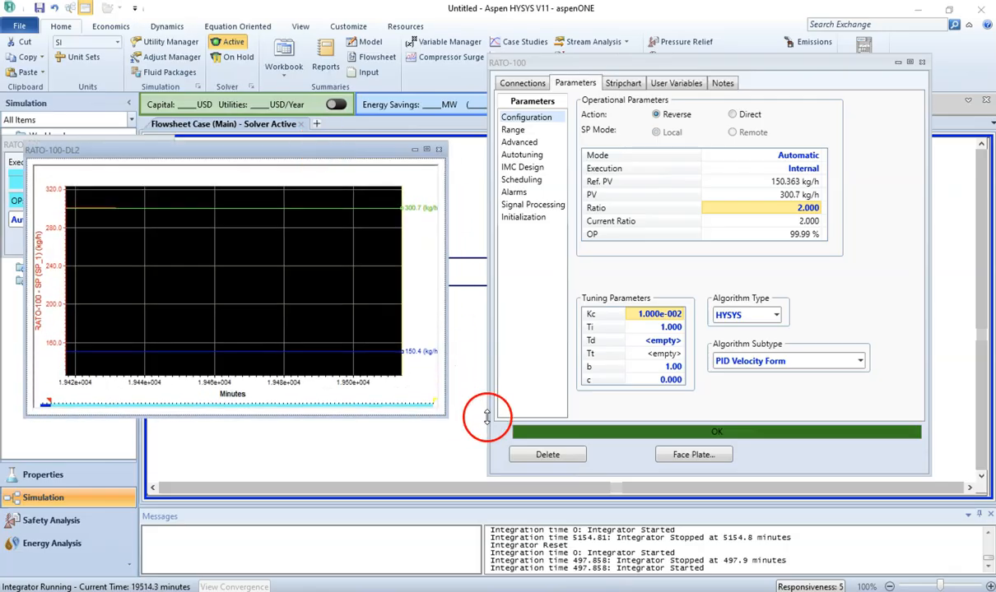
pyautogui.click(808, 207)
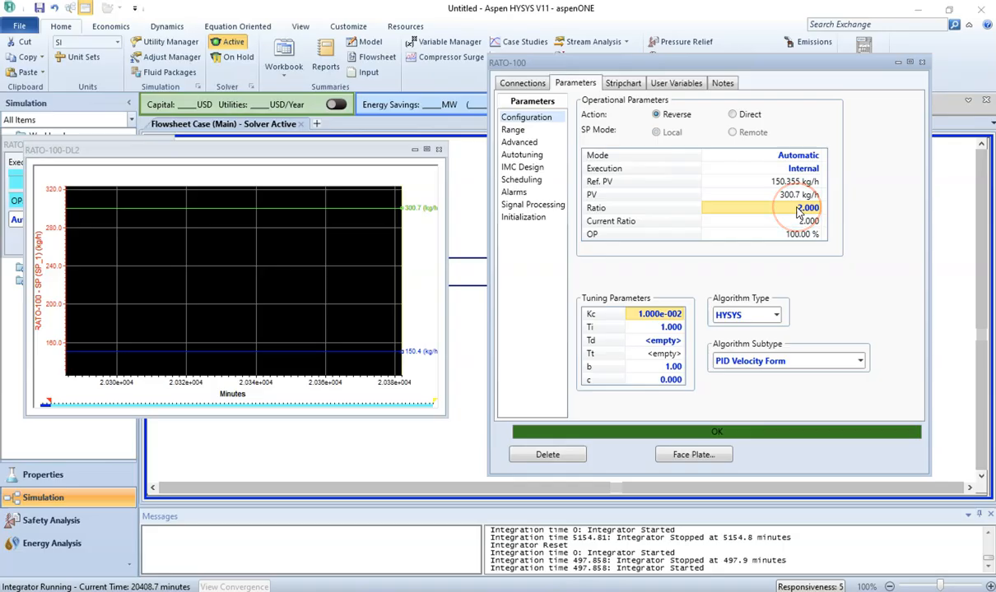
pyautogui.write('0.')
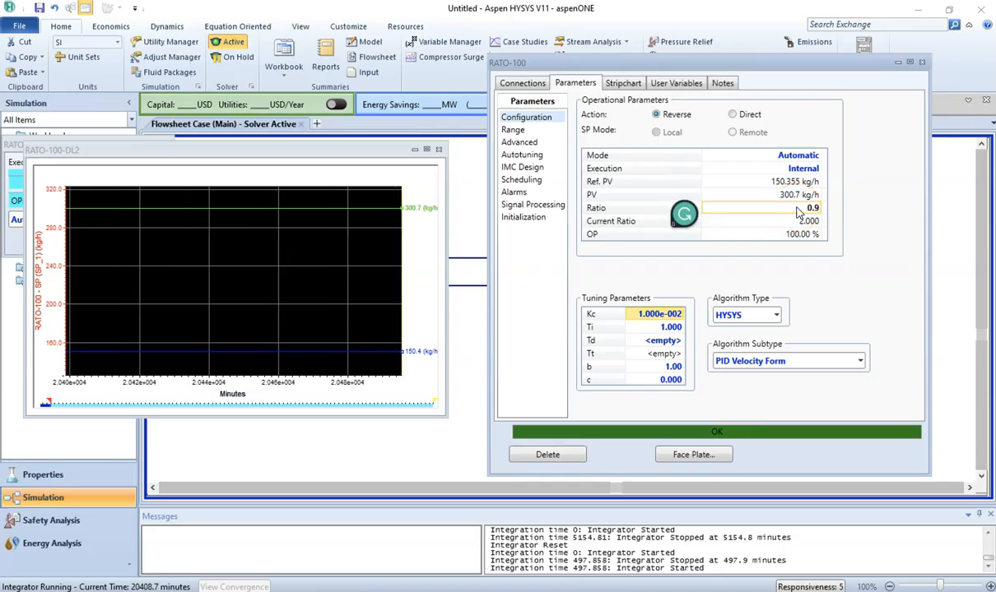
pyautogui.write('9')
pyautogui.press('Return')
# Step: Set the RATO-100 ratio back to 2 and move the strip chart window down below the flowsheet
pyautogui.click(469, 228)
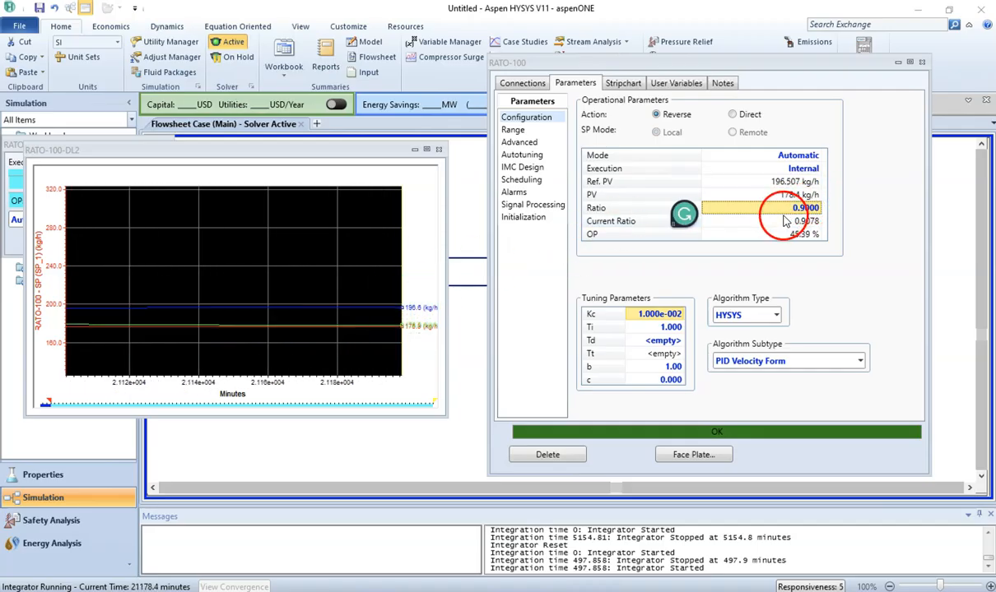
pyautogui.click(804, 210)
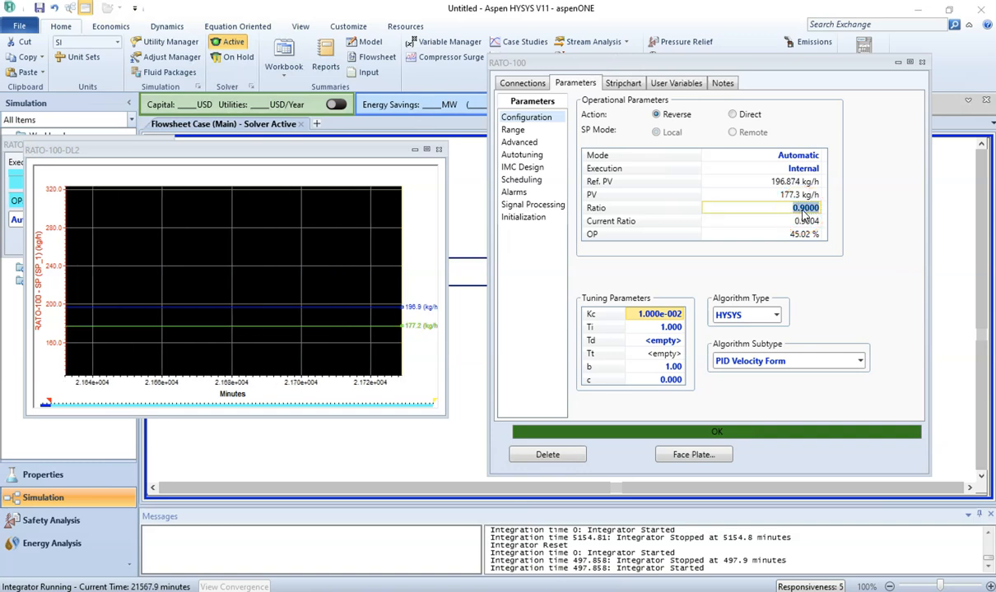
pyautogui.press('Return')
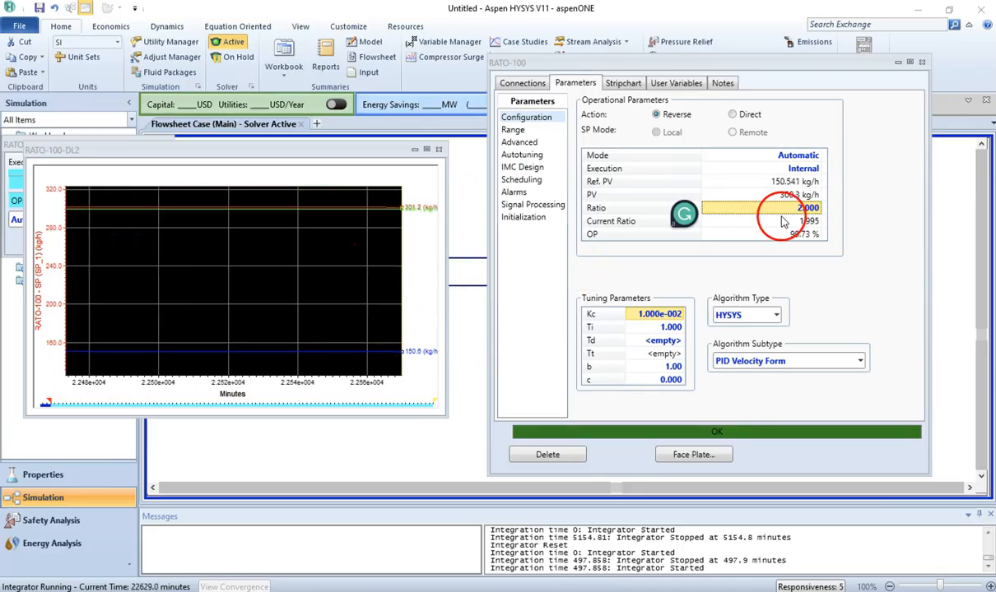
pyautogui.moveTo(301, 150); pyautogui.dragTo(365, 262)
pyautogui.moveTo(373, 335); pyautogui.dragTo(395, 382)
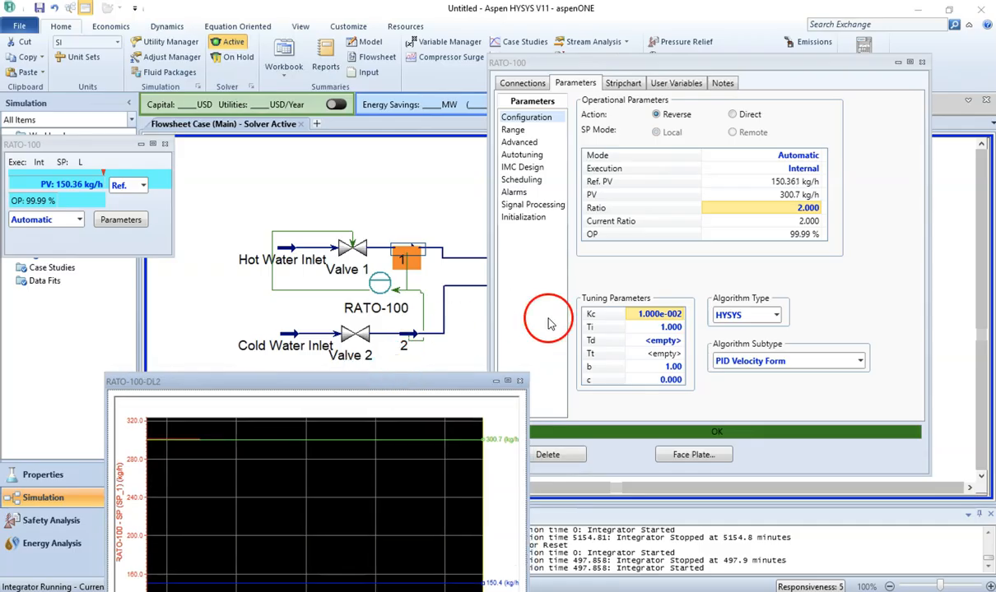